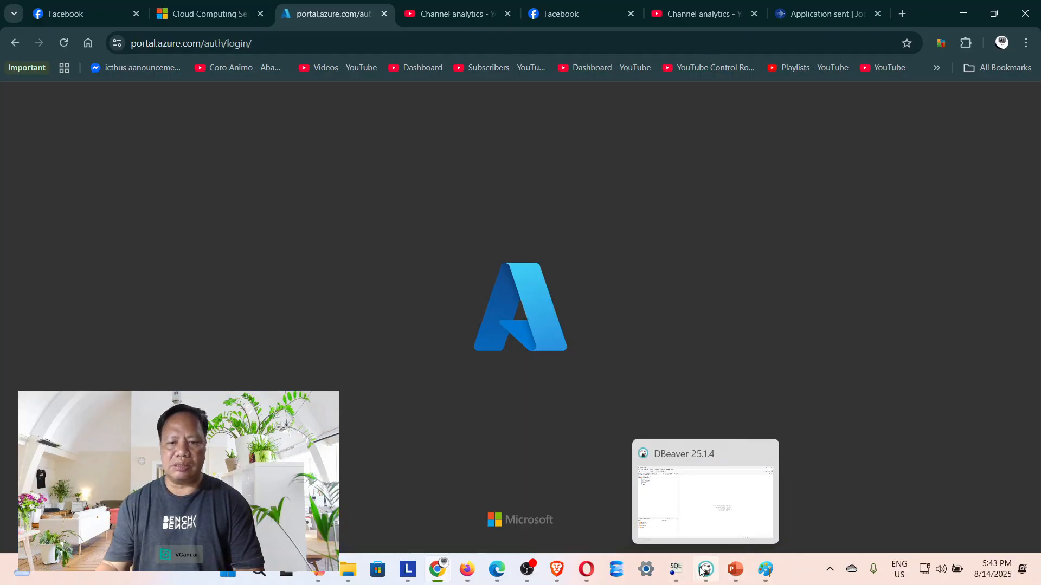
Switch to DBeaver and delete the existing Azure Databricks connection from the Database Navigator
click(706, 570)
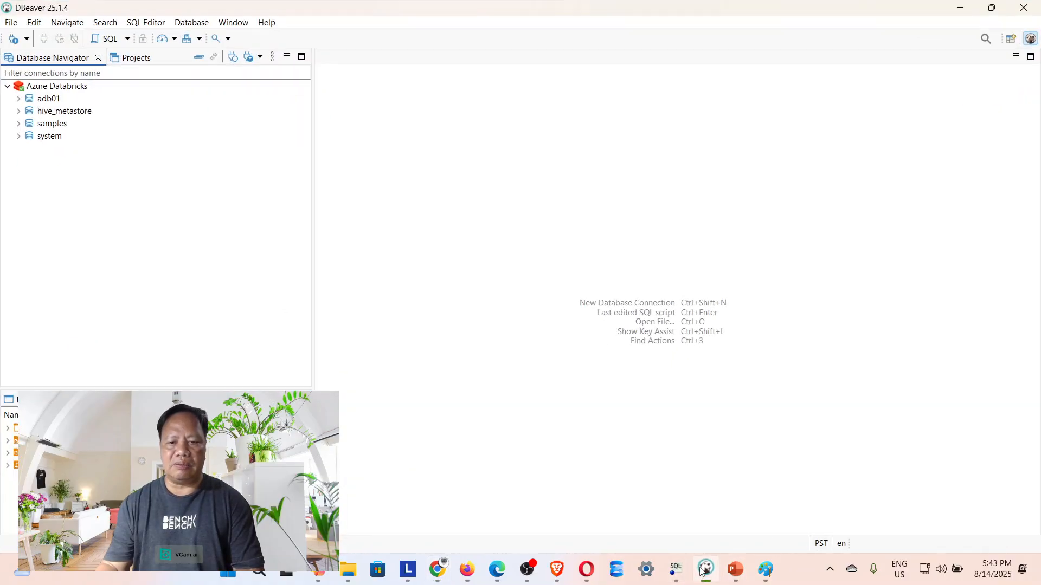
click(8, 87)
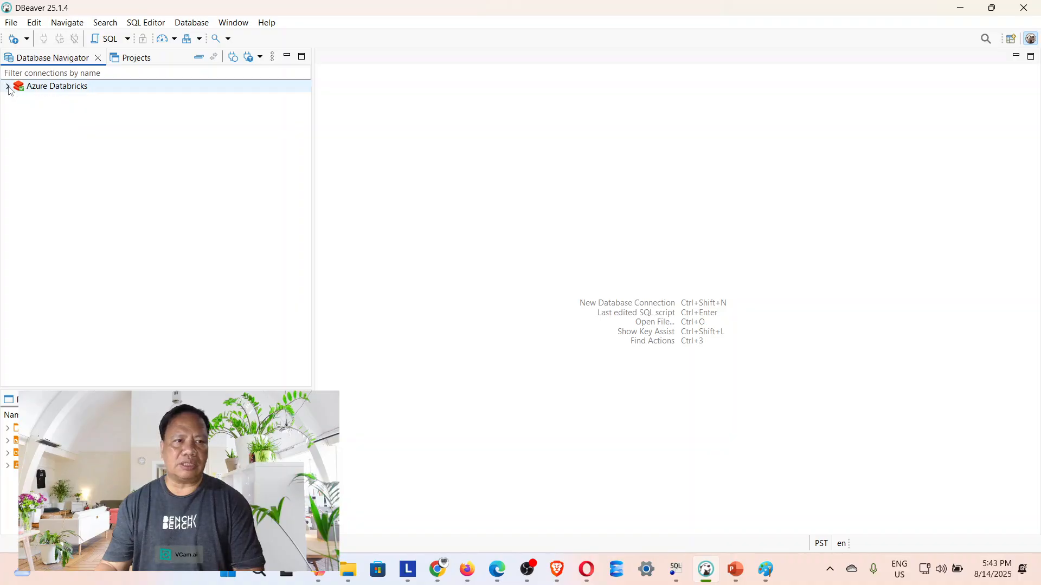
right_click(92, 96)
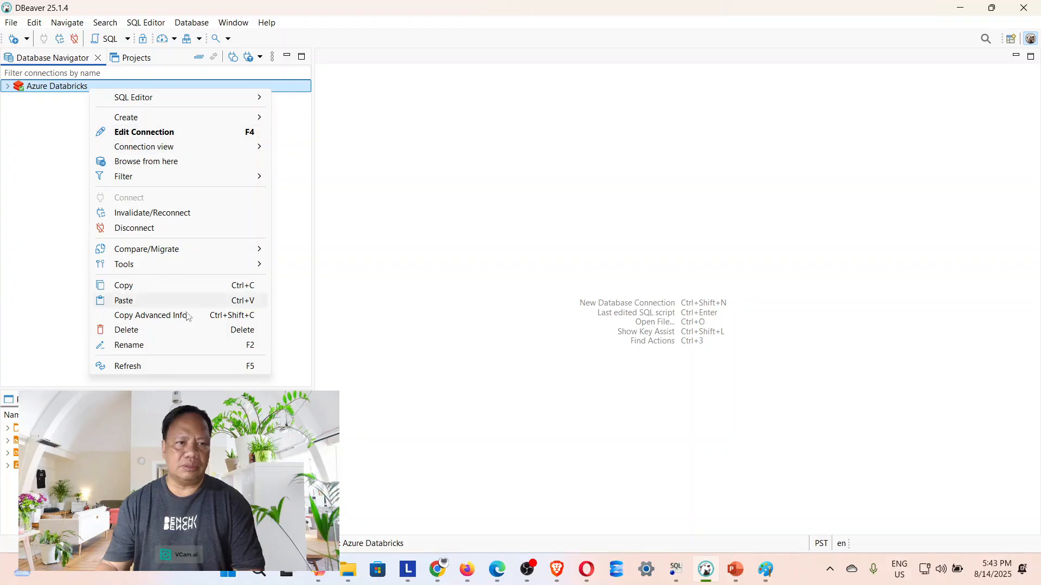
click(132, 332)
click(594, 290)
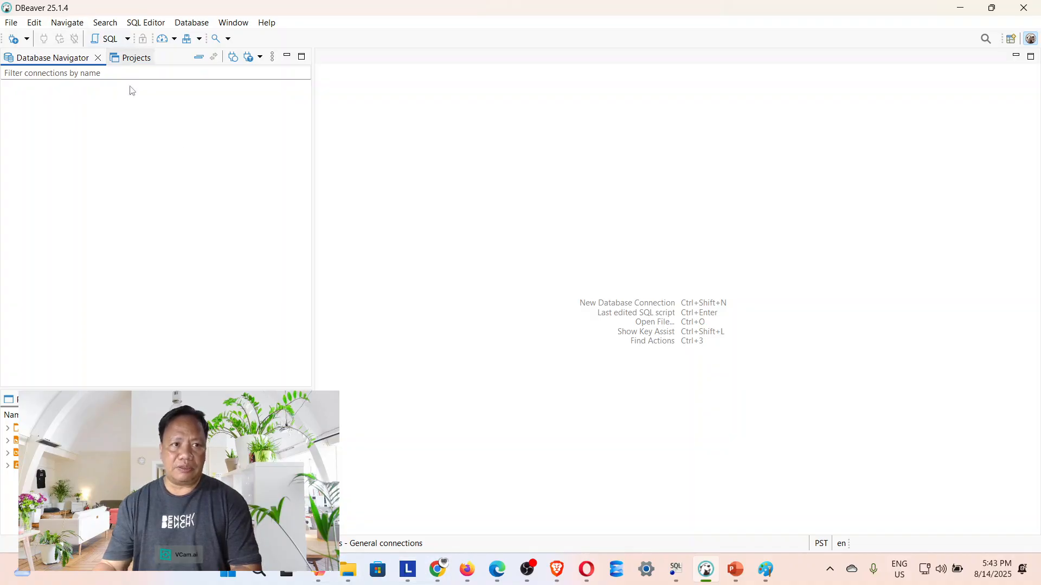
Look over the Databricks JDBC driver files in the installer folder on USB Drive (D:) in File Explorer
click(348, 569)
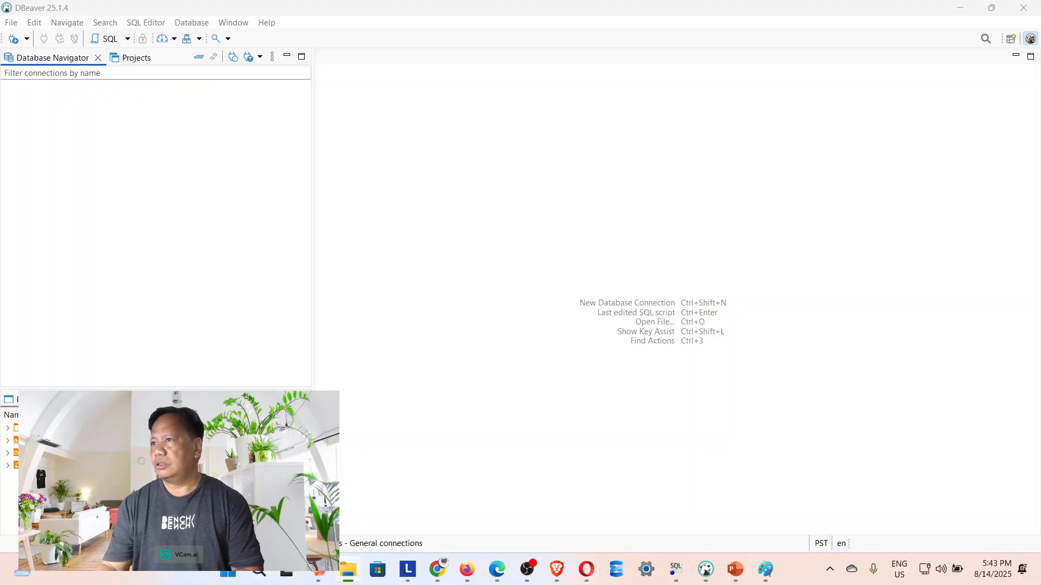
drag(620, 97, 591, 7)
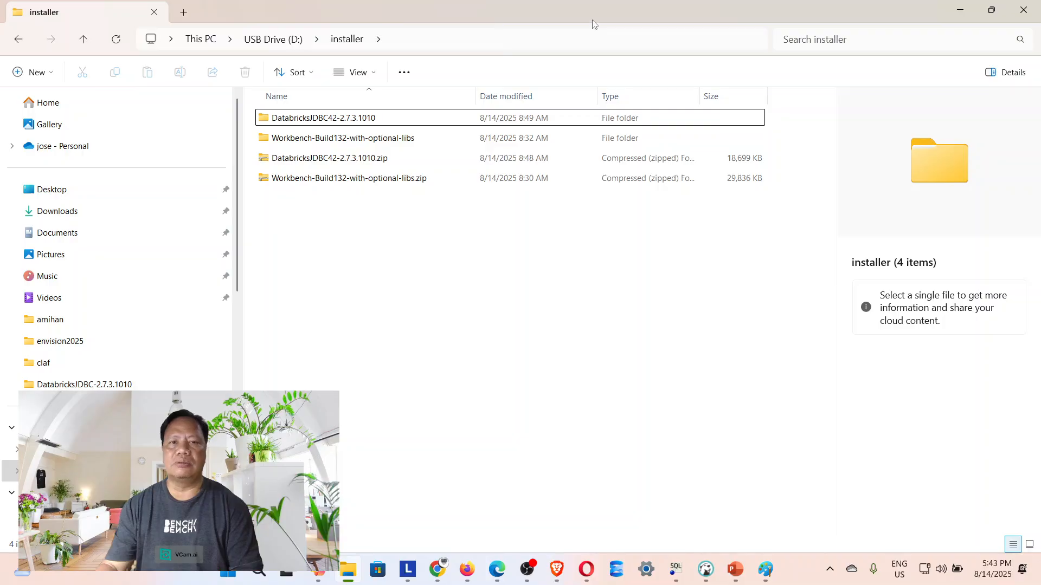
drag(560, 14, 1040, 244)
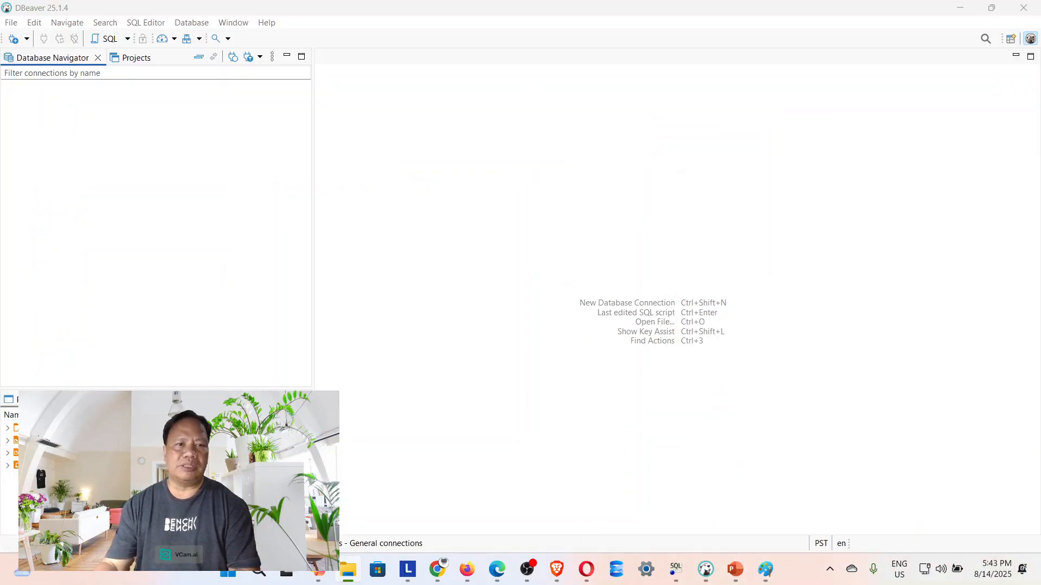
Browse the database drivers offered for a new DBeaver connection and close the wizard without choosing one
click(200, 29)
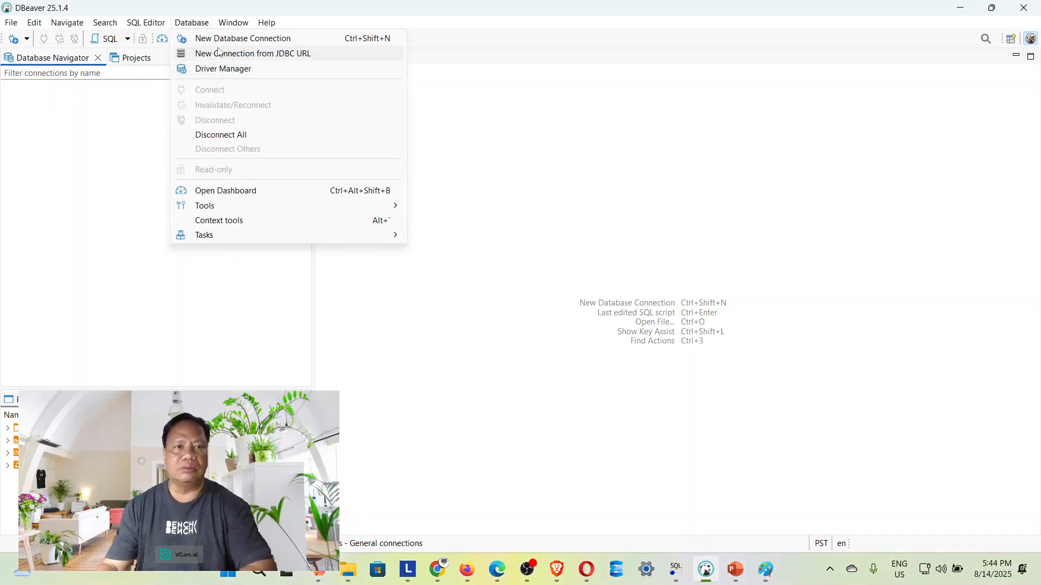
click(222, 39)
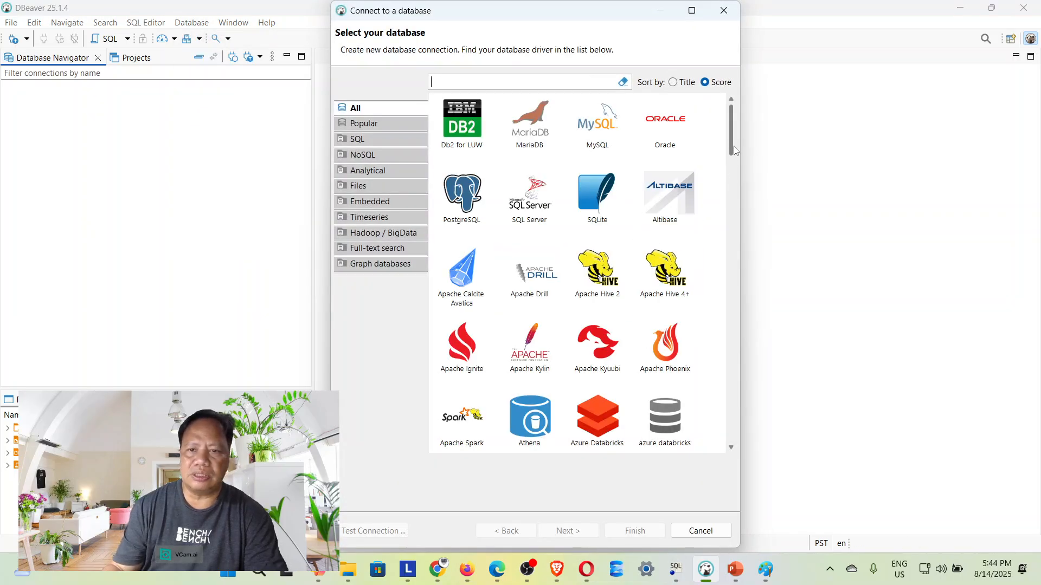
scroll(733, 178, down, 4)
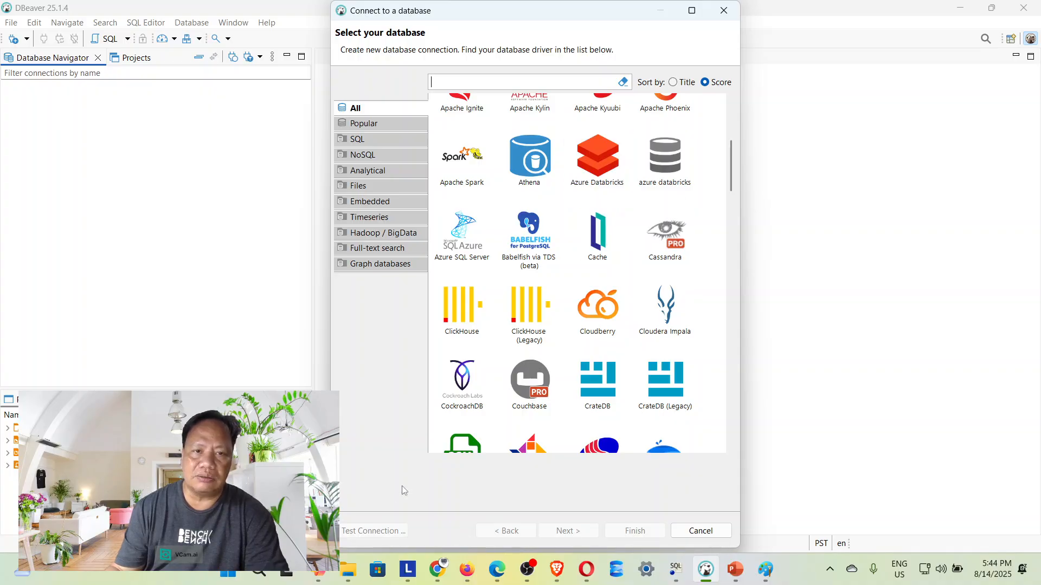
click(703, 20)
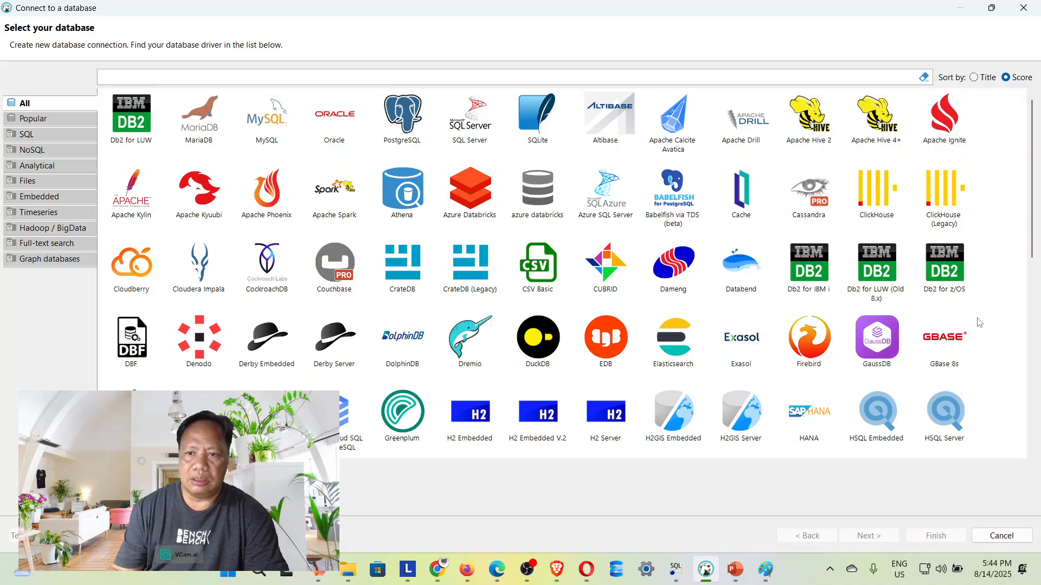
click(1023, 7)
Start a new driver in the Driver Manager and name it azure dbrick01
click(145, 27)
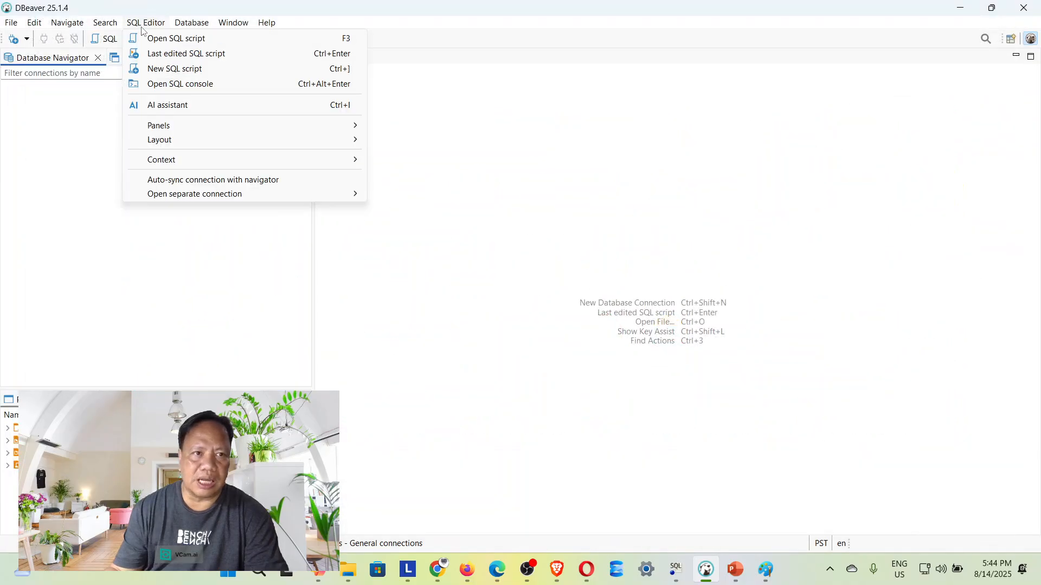
mouse_move(180, 23)
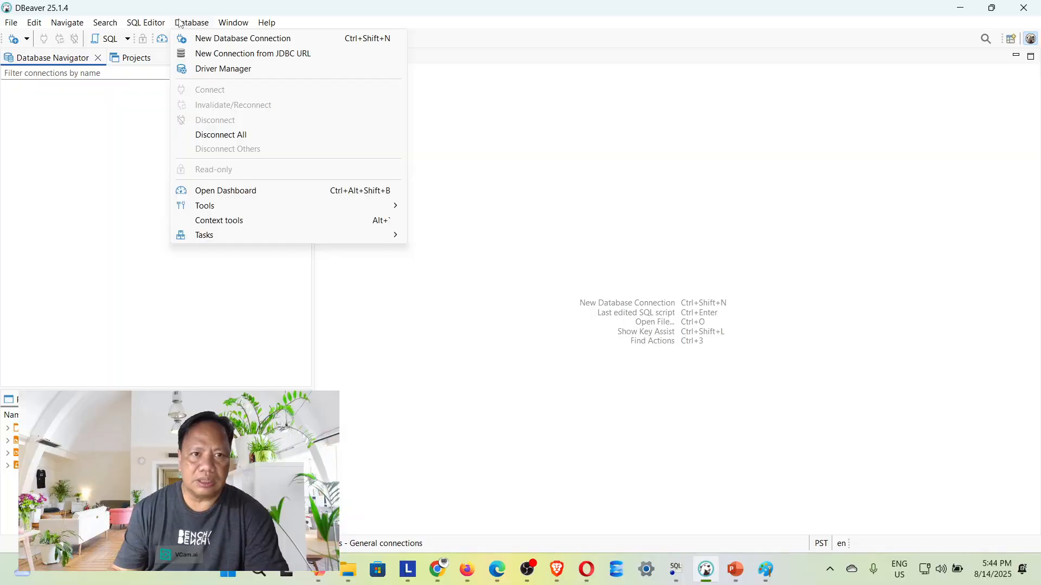
click(198, 69)
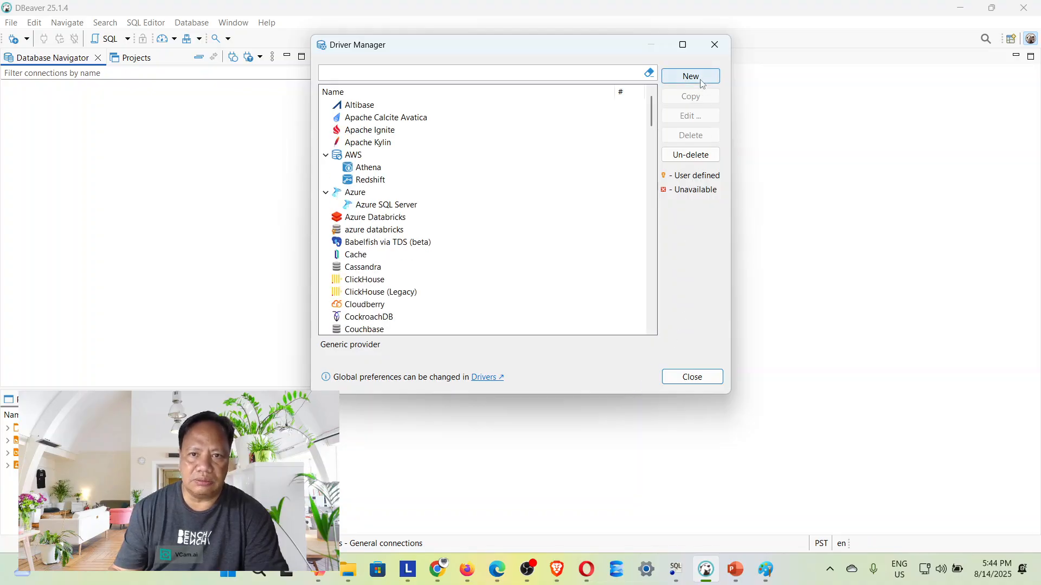
click(702, 81)
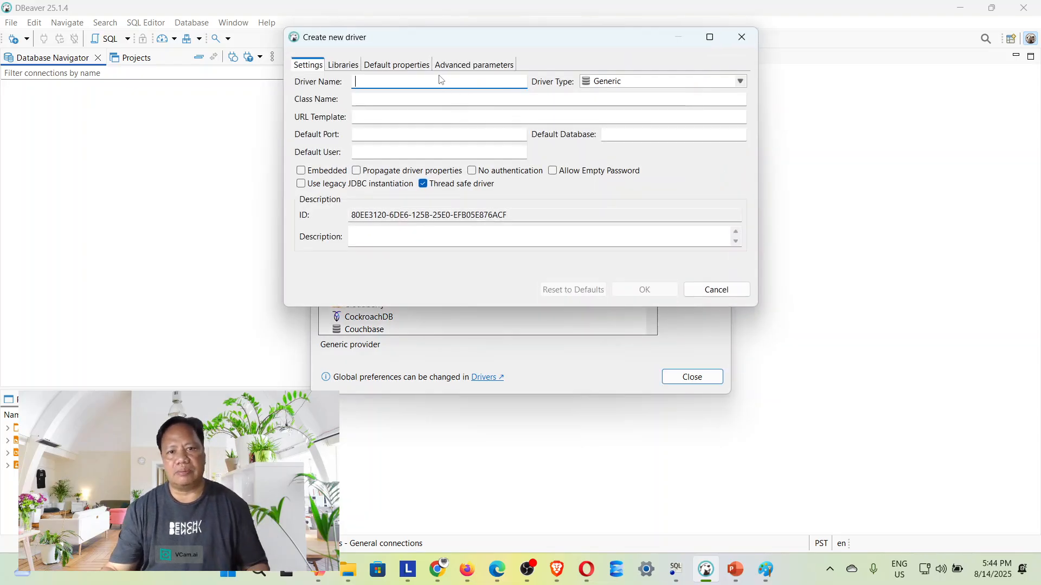
text(az)
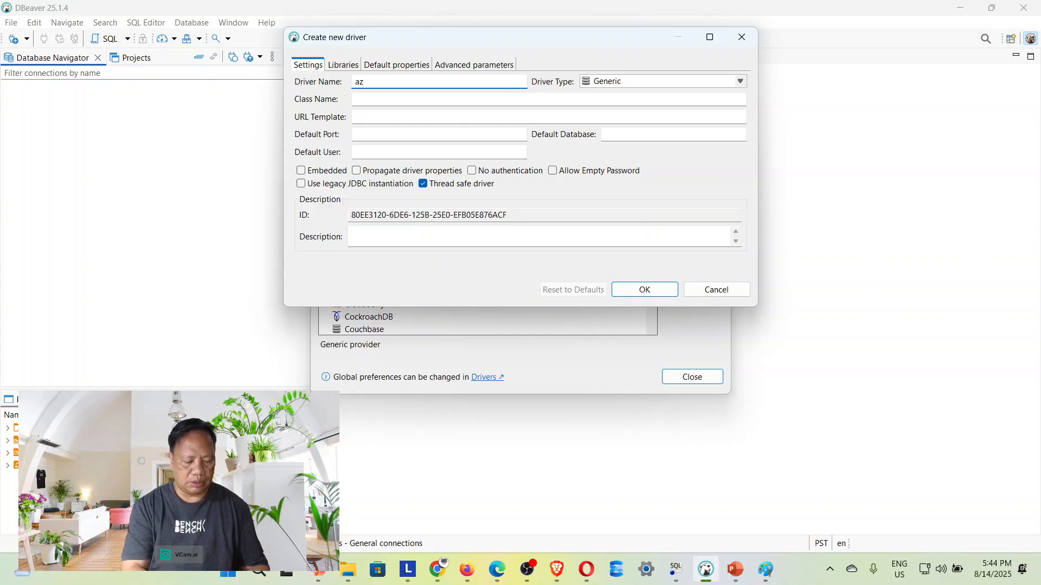
text(ure)
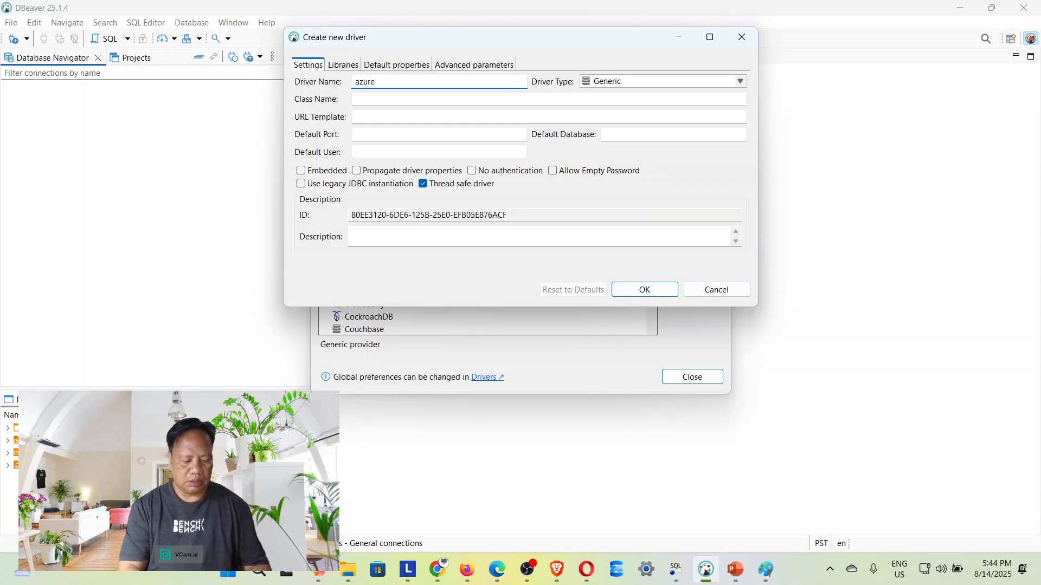
text( db)
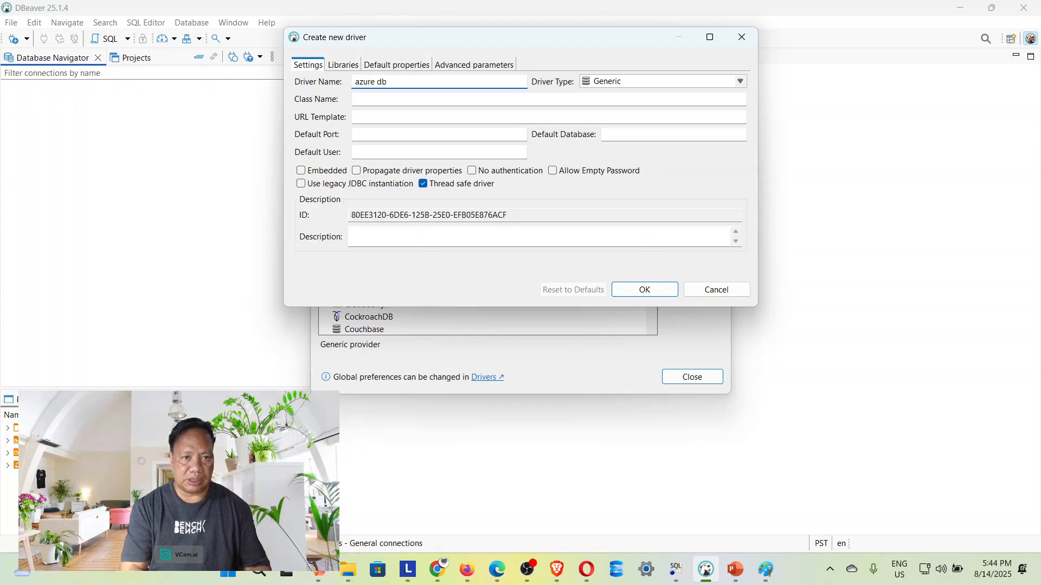
text(rick01)
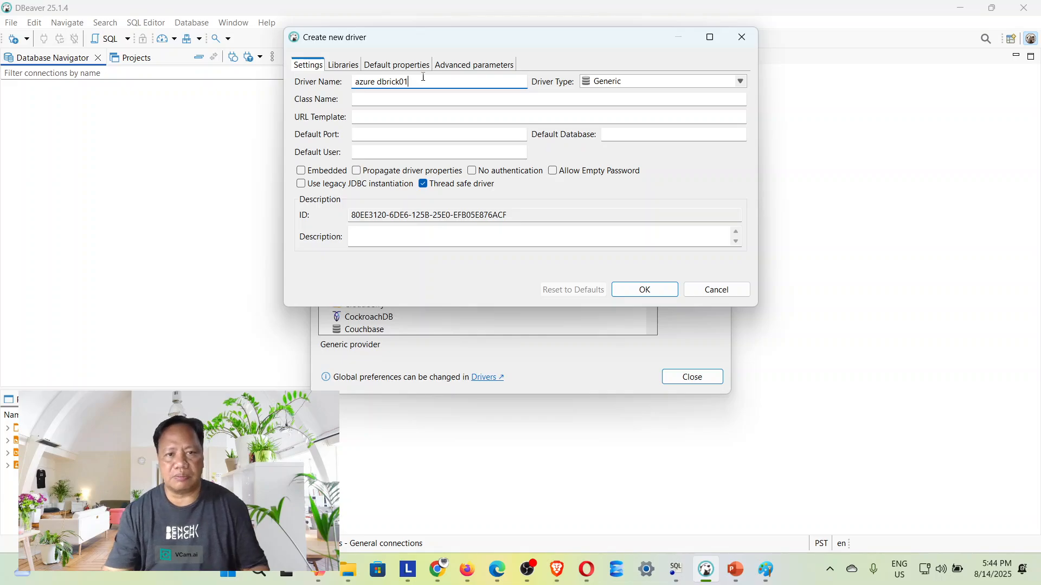
Add DatabricksJDBC42.jar from the DatabricksJDBC-2.7.3.1010 folder to the new driver's libraries
click(340, 66)
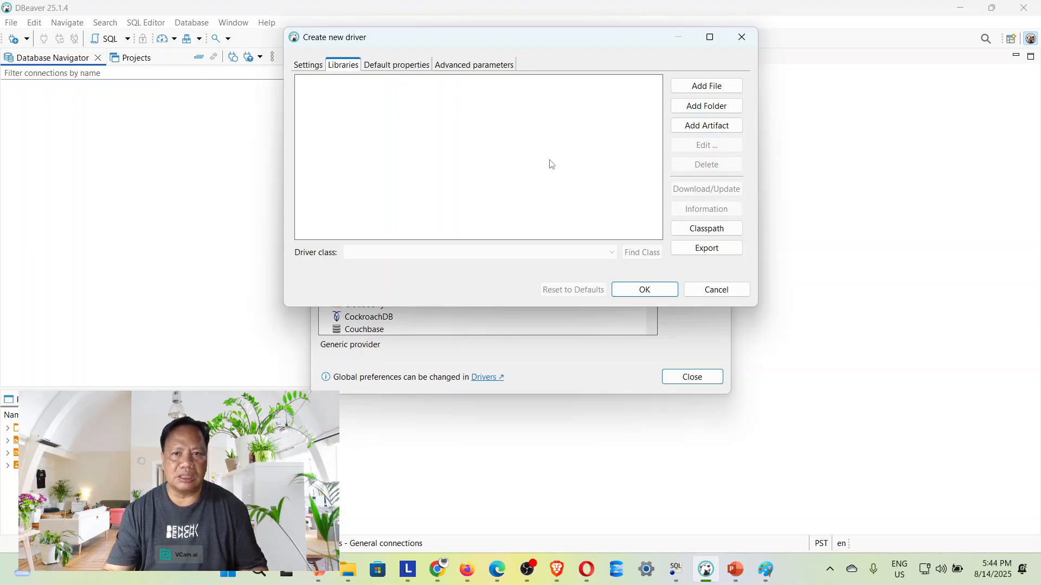
click(697, 88)
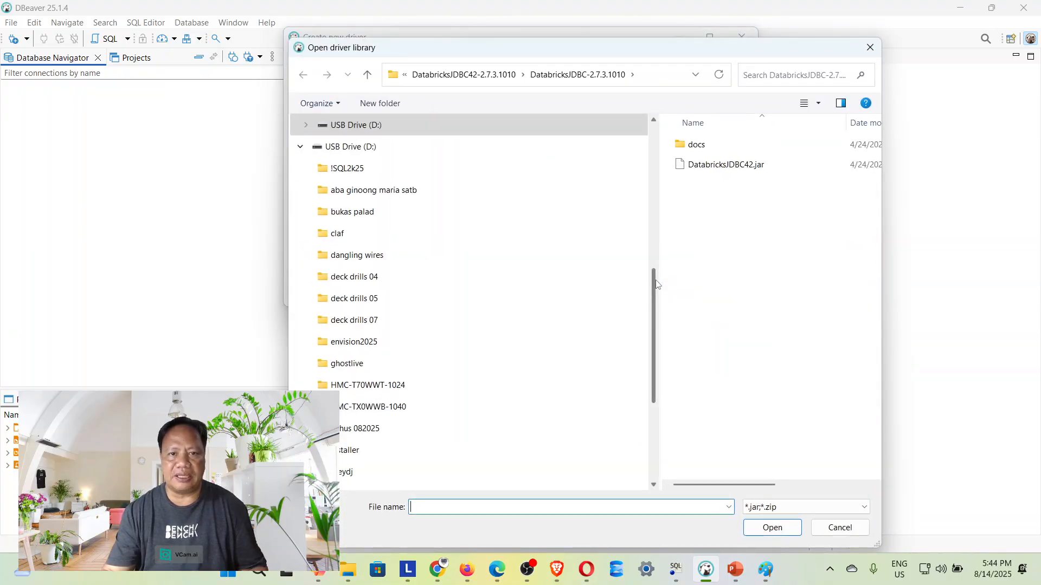
click(729, 169)
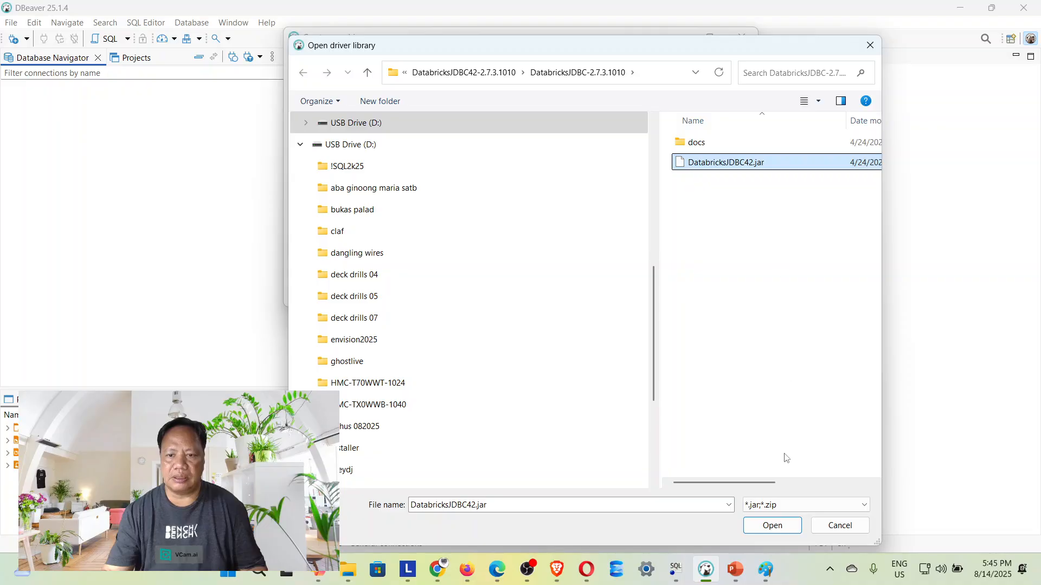
click(787, 524)
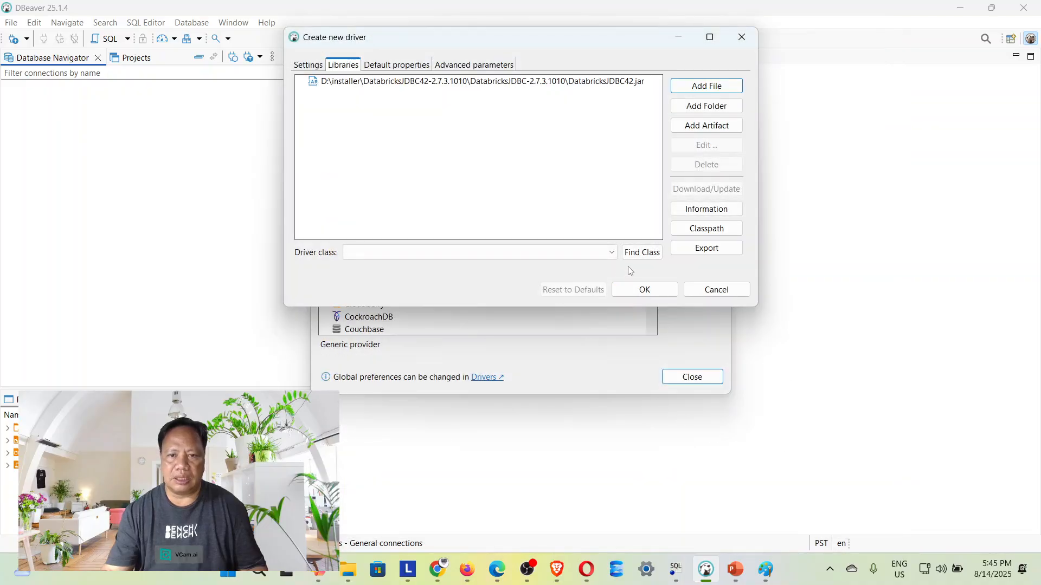
Look up the driver class in the added library and save the new driver, closing the Driver Manager
click(639, 252)
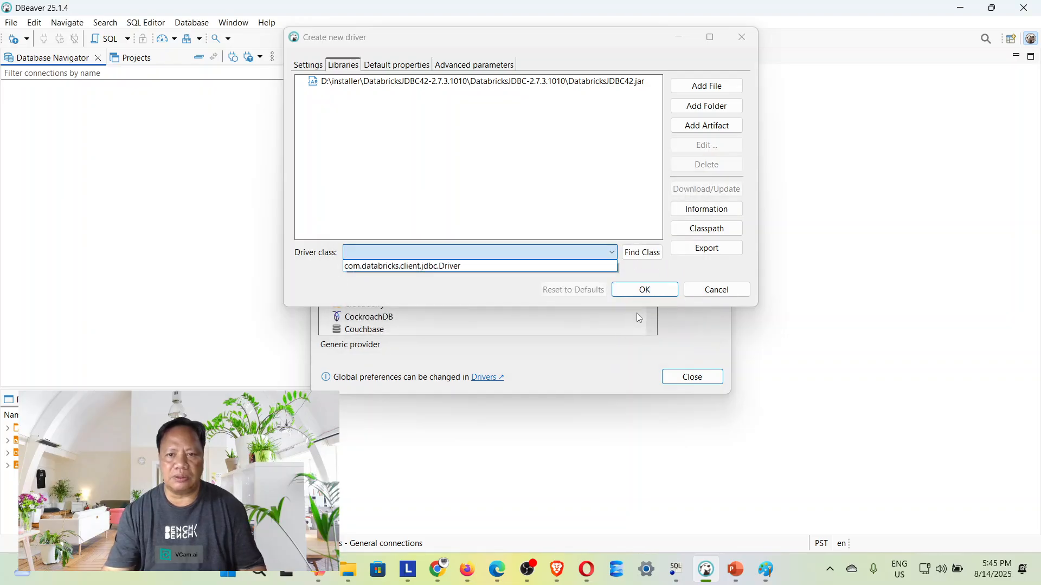
click(652, 291)
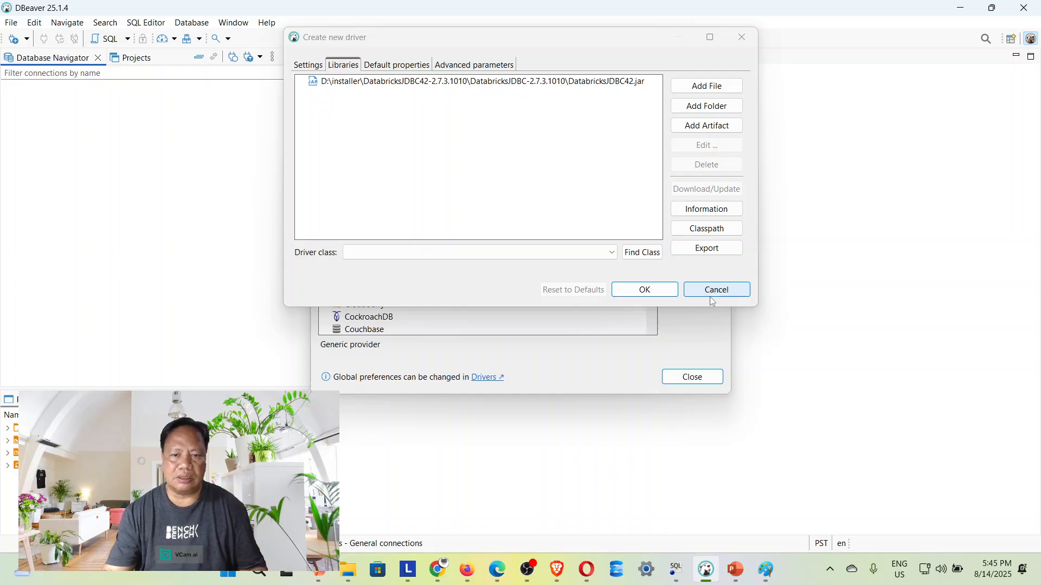
click(310, 67)
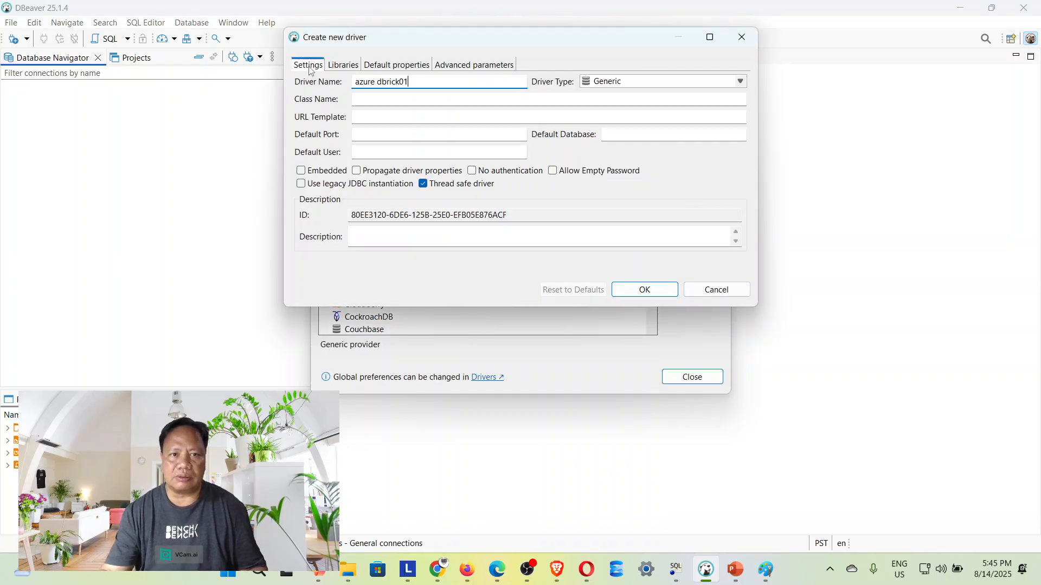
click(629, 295)
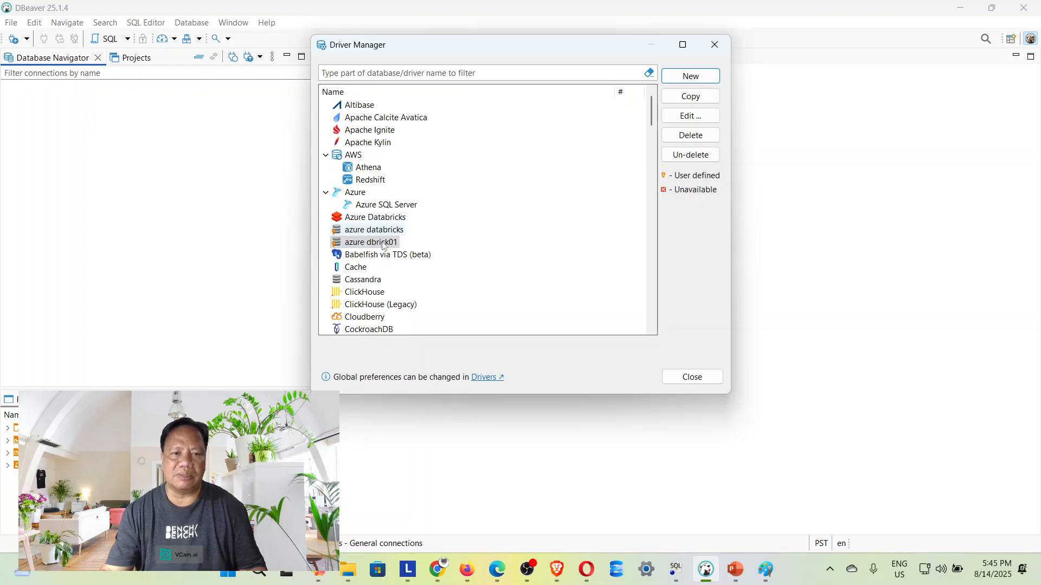
click(704, 382)
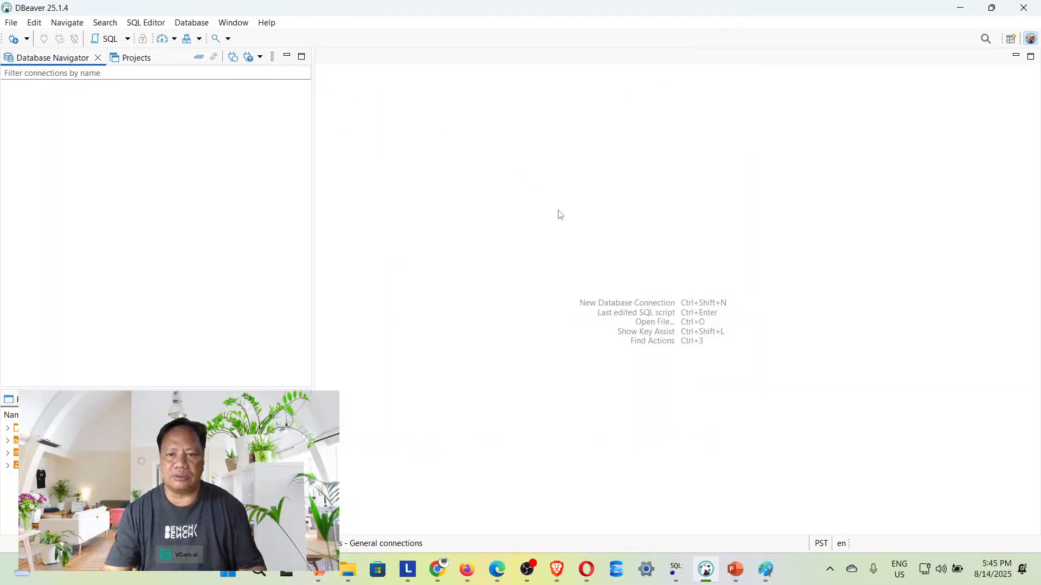
Switch to the Azure portal in Chrome and open the adb01 Azure Databricks service
click(439, 568)
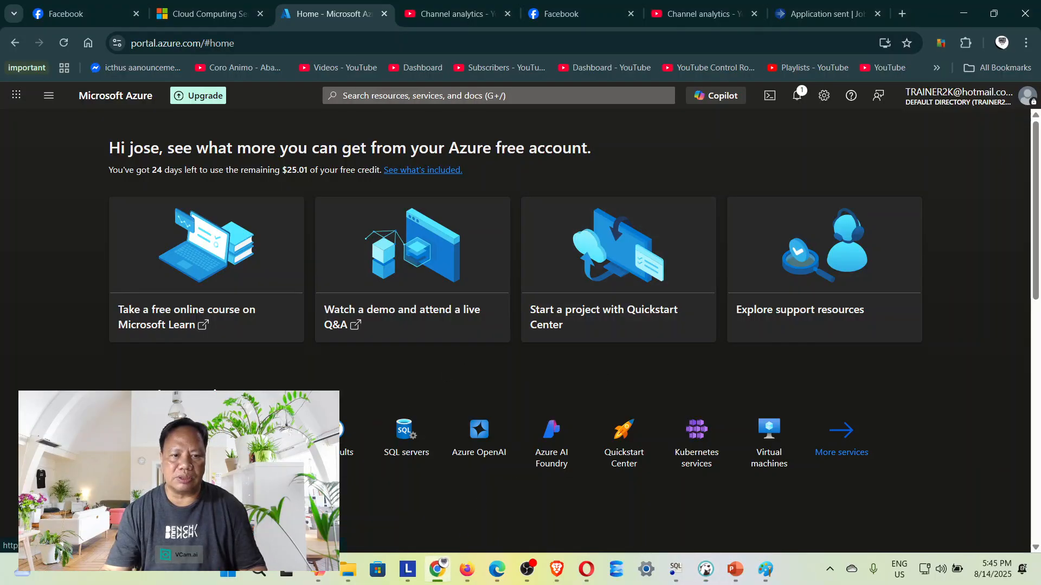
click(260, 437)
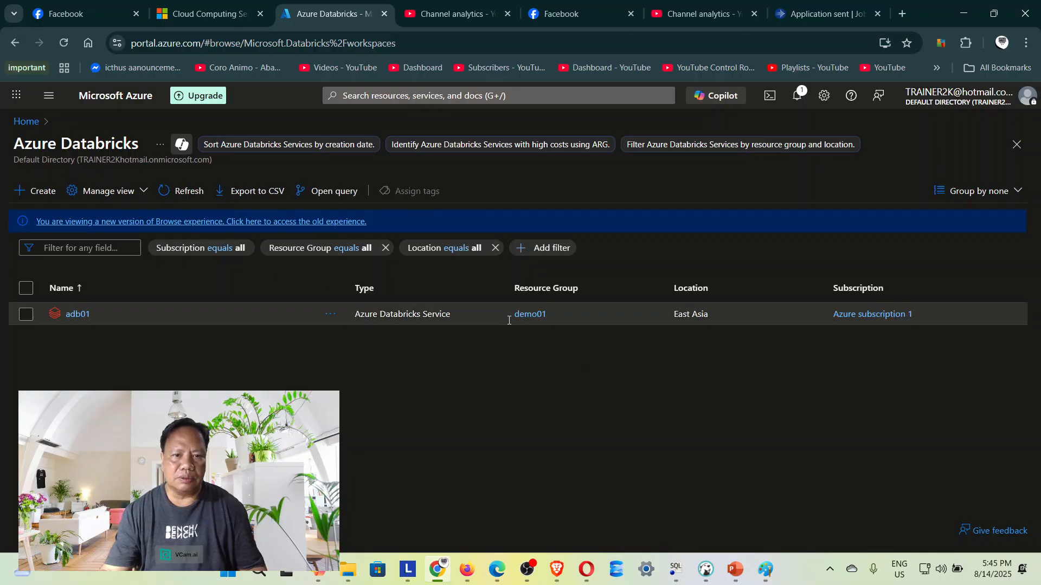
click(78, 315)
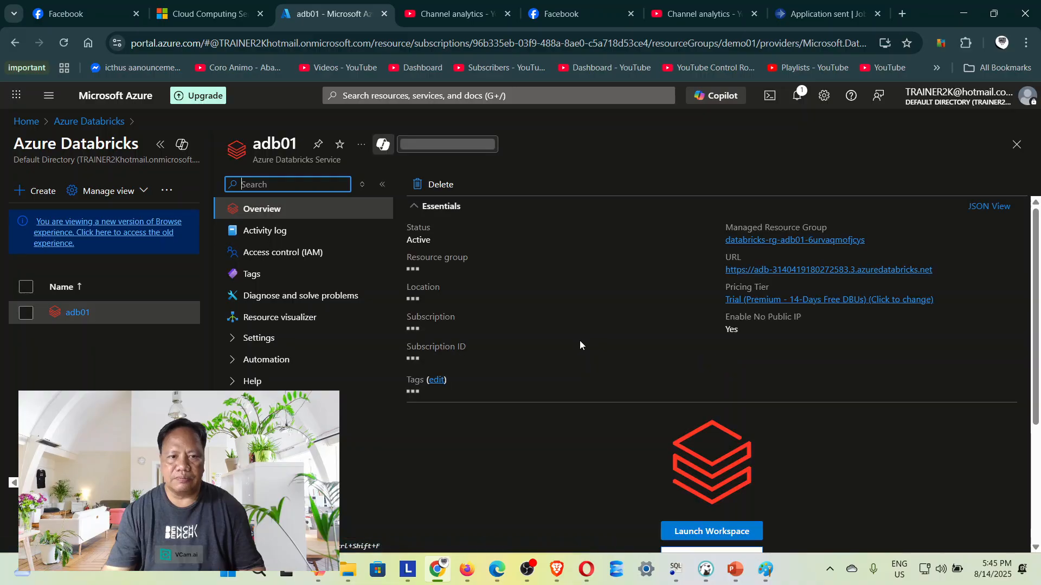
Launch the adb01 workspace with the first signed-in Microsoft account and open its SQL warehouses list
scroll(648, 347, down, 4)
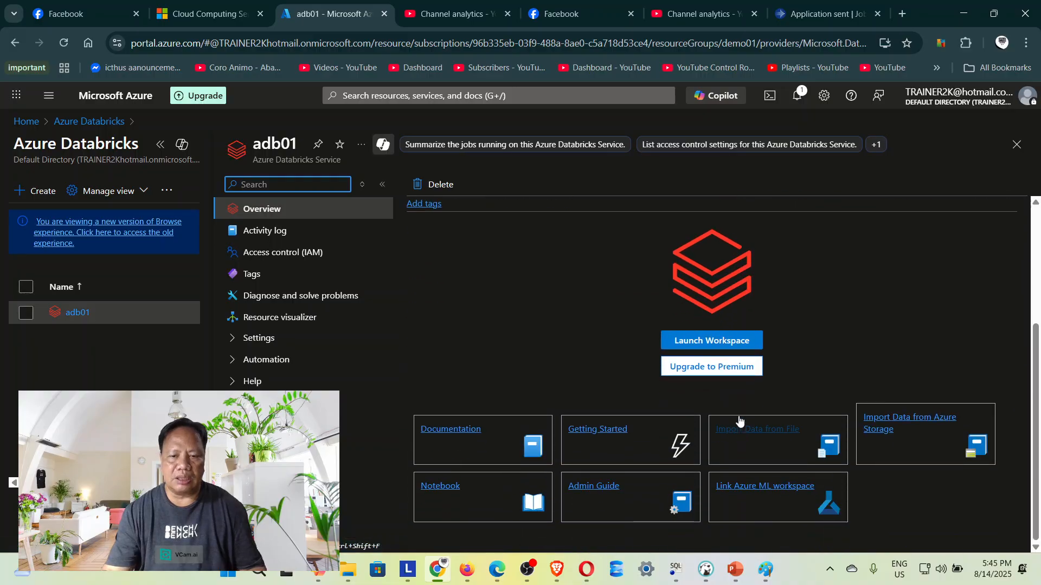
click(710, 339)
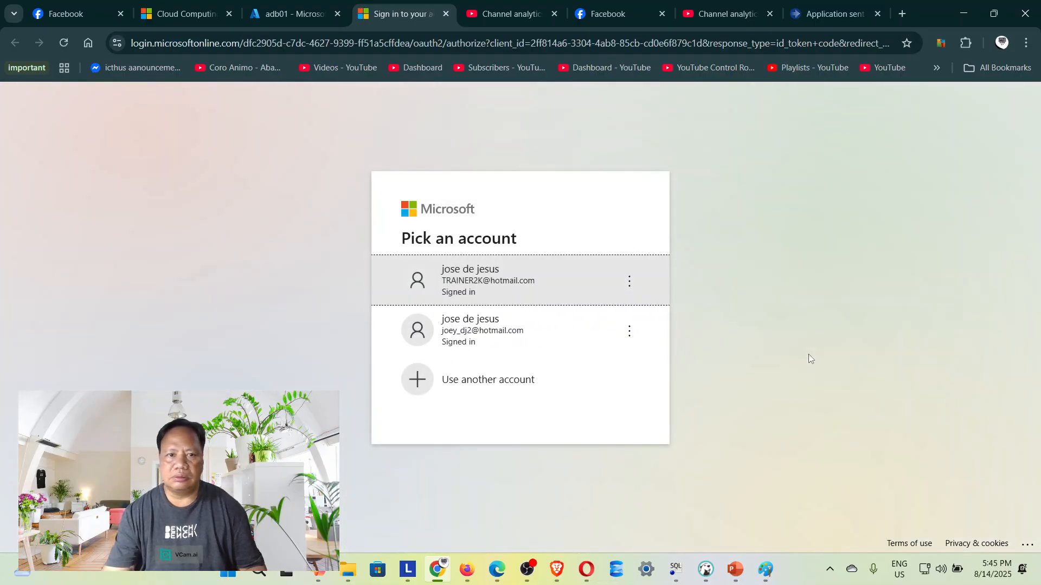
click(524, 282)
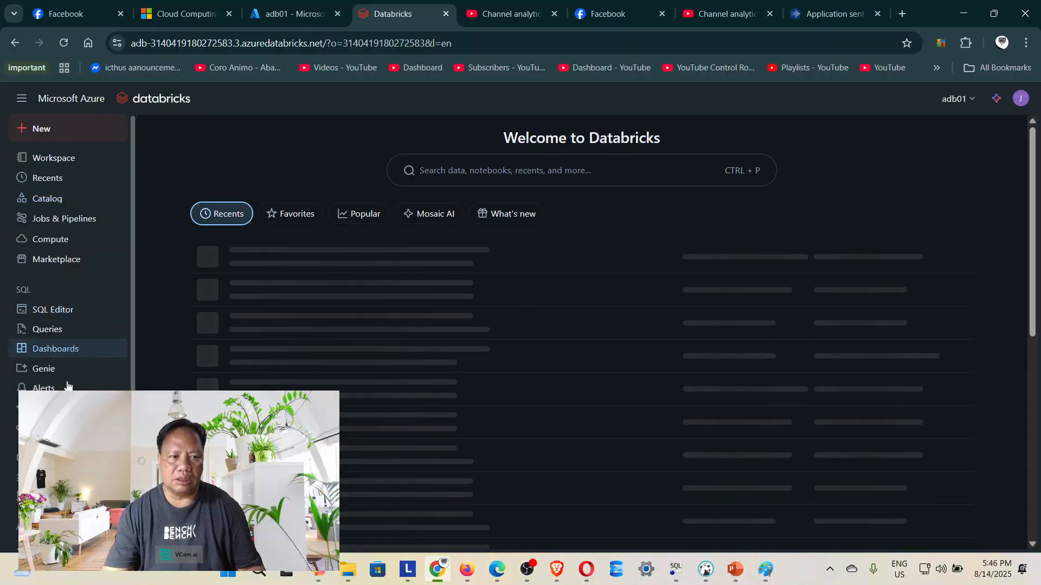
click(61, 427)
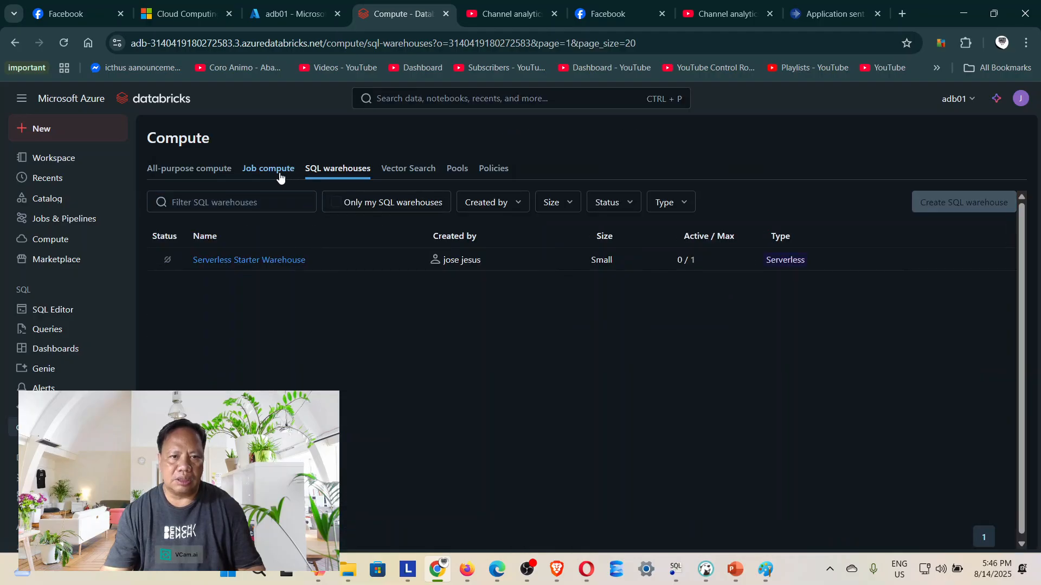
Open the Serverless Starter Warehouse and display its connection details
click(267, 260)
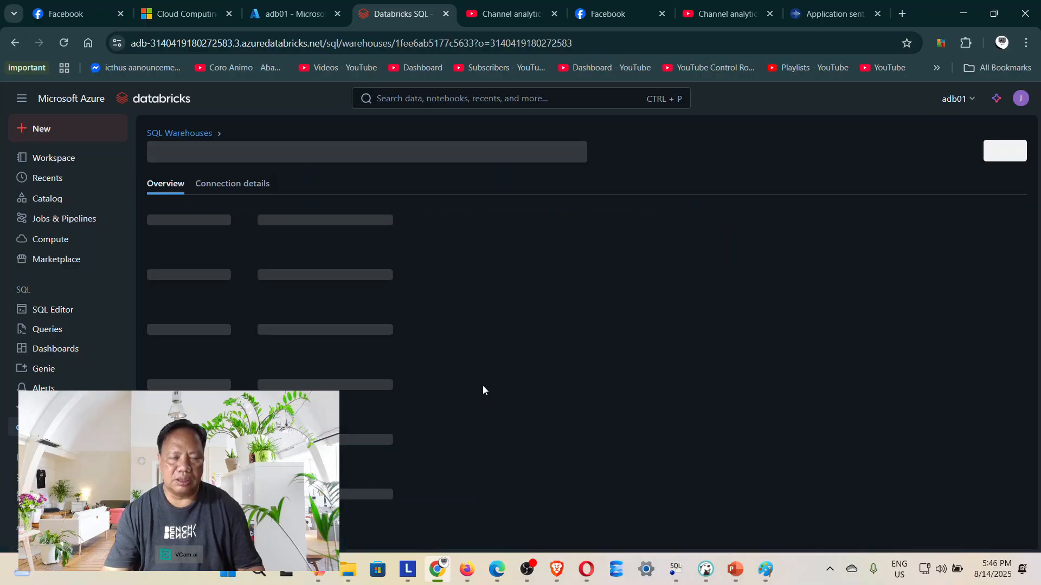
click(233, 185)
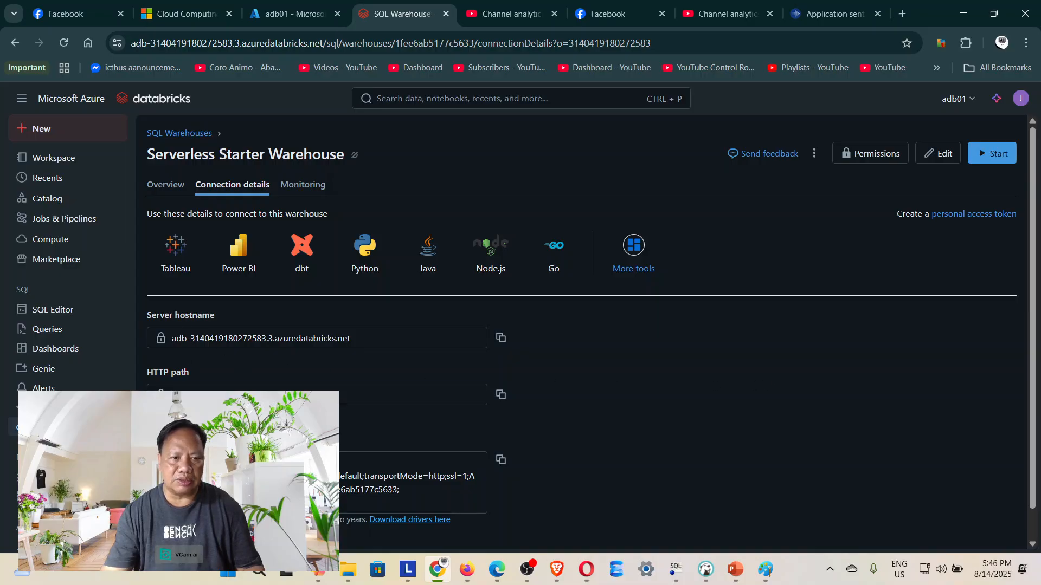
scroll(591, 332, down, 1)
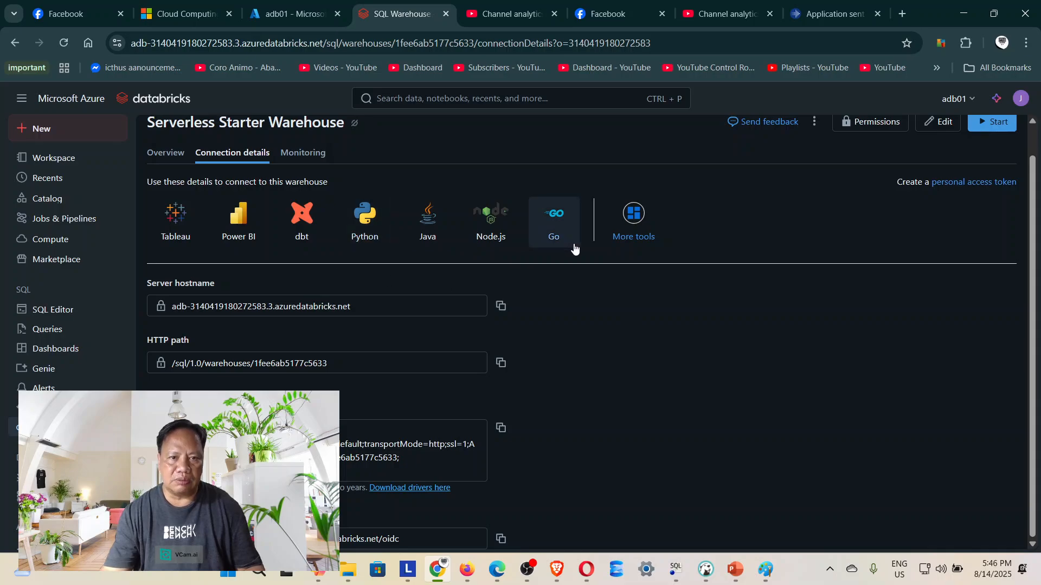
Open the Java JDBC connector instructions and generate a new personal access token with a 90-day lifetime
click(426, 221)
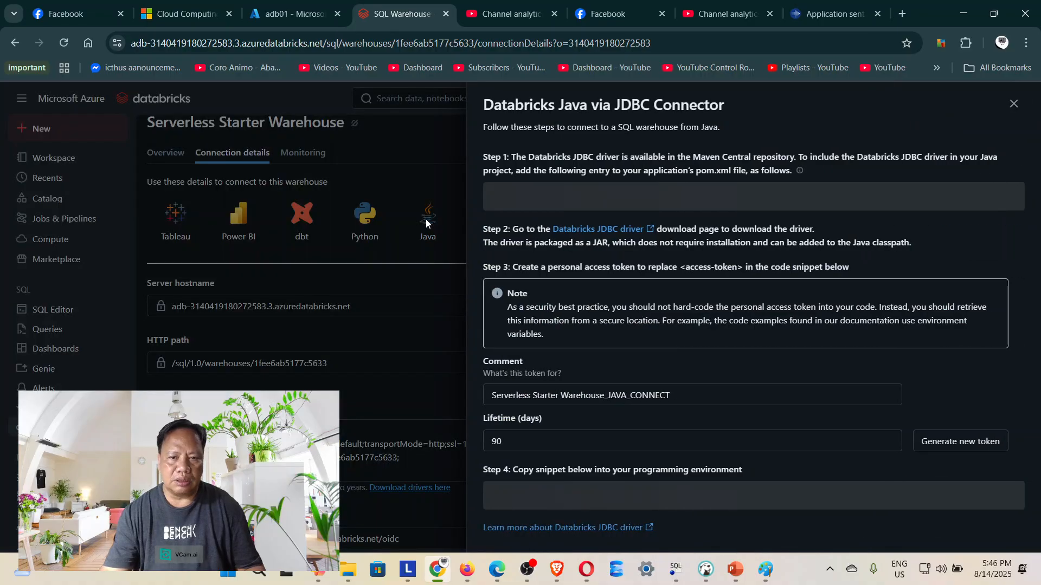
scroll(889, 358, down, 6)
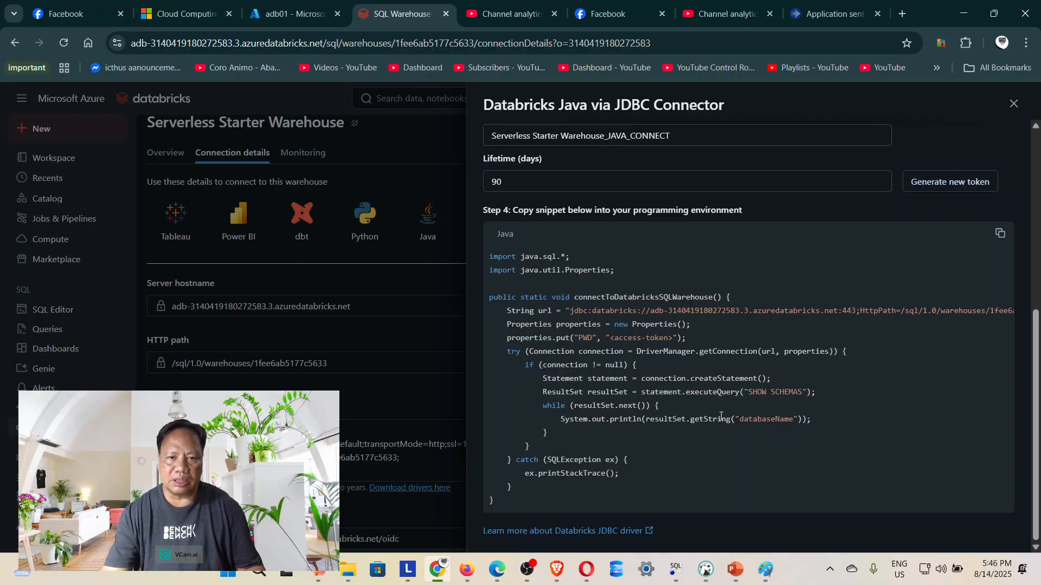
click(949, 181)
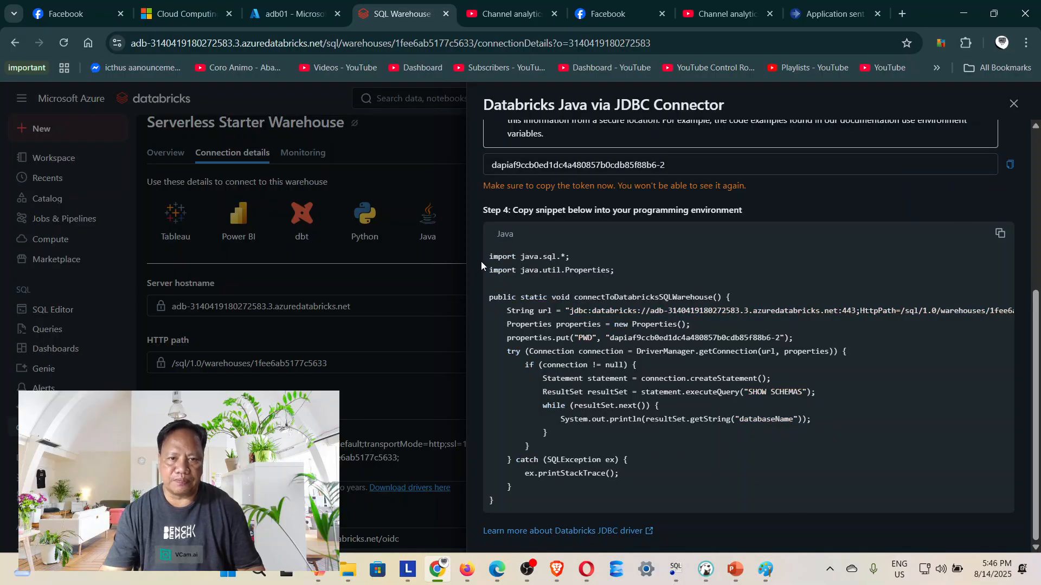
Select the entire Java code snippet for connecting to the SQL warehouse
drag(490, 255, 783, 461)
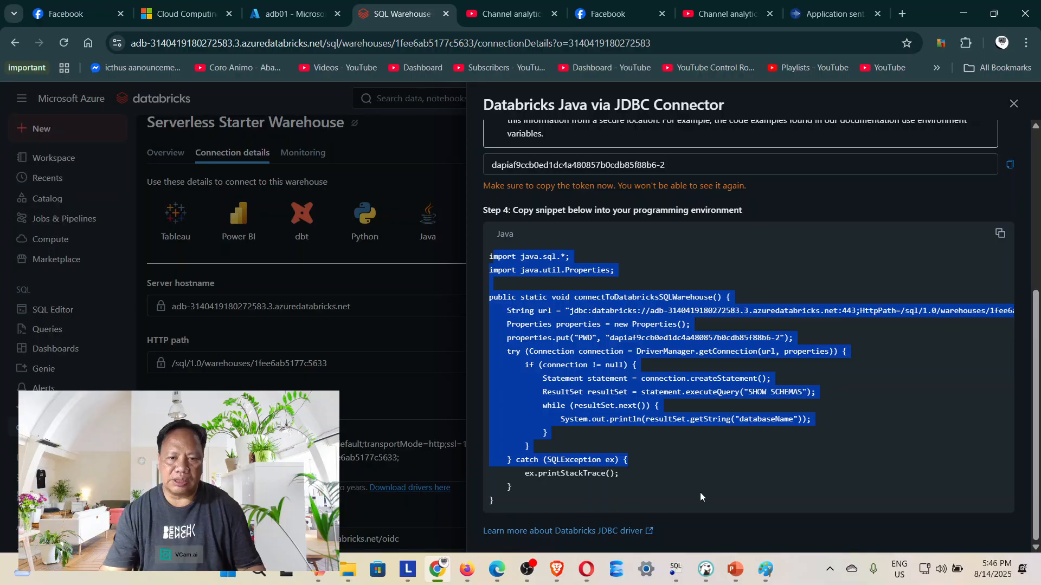
click(583, 490)
drag(497, 505, 476, 259)
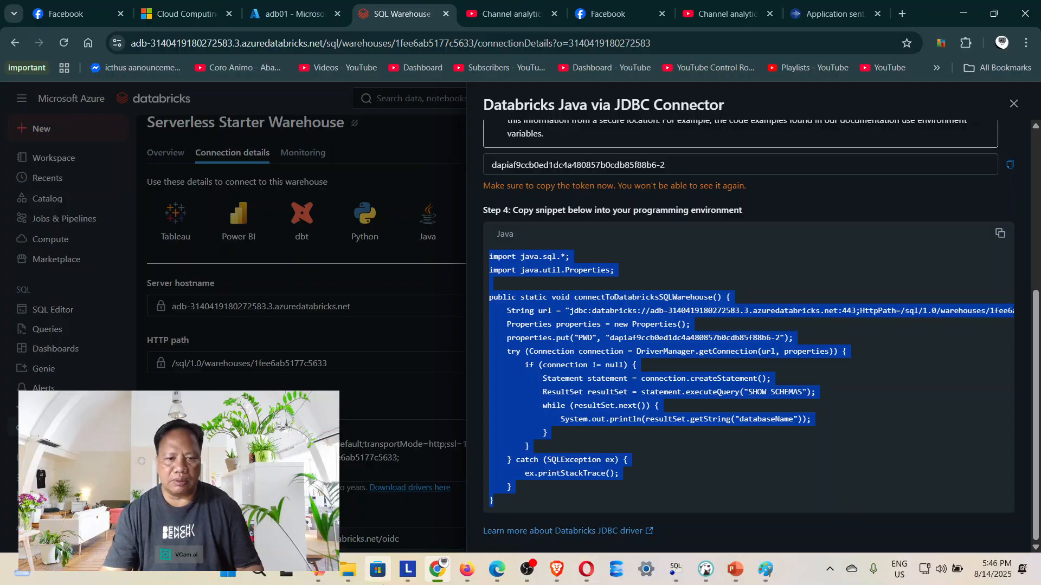
Switch to Copilot and send the prompt "create a connection for use with dbeaver"
click(319, 567)
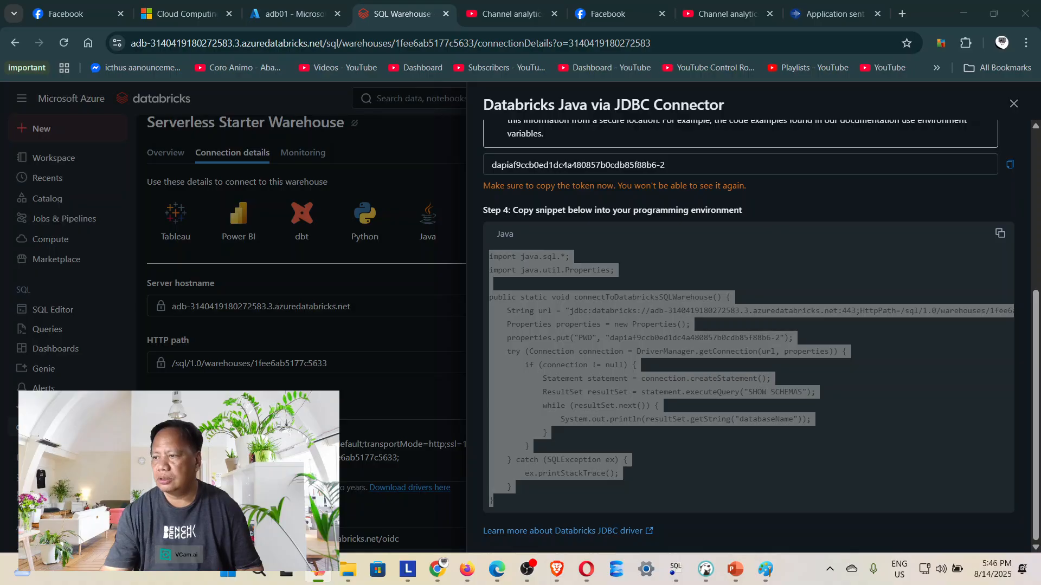
drag(349, 1, 598, 2)
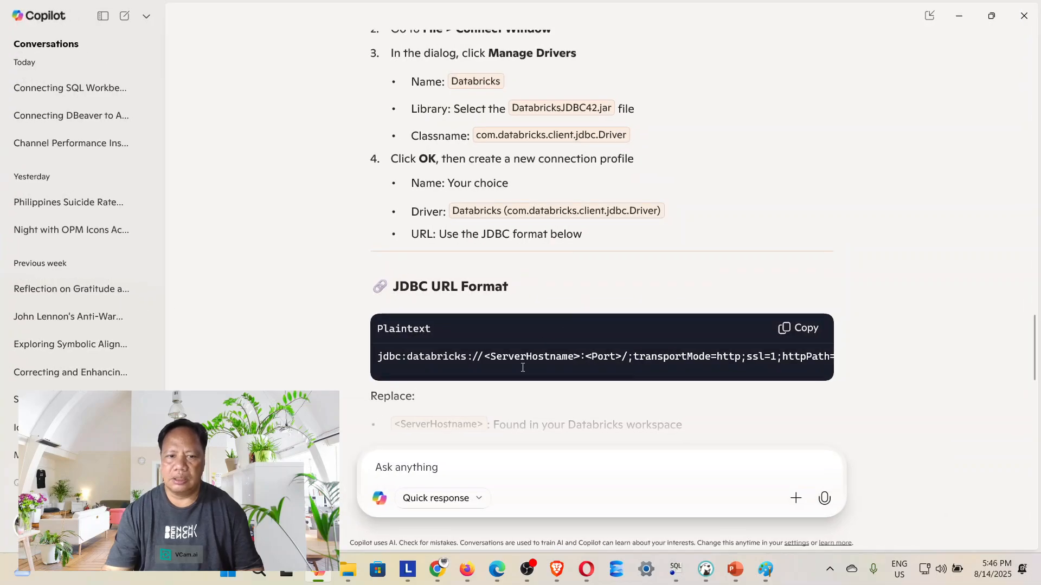
text(cr)
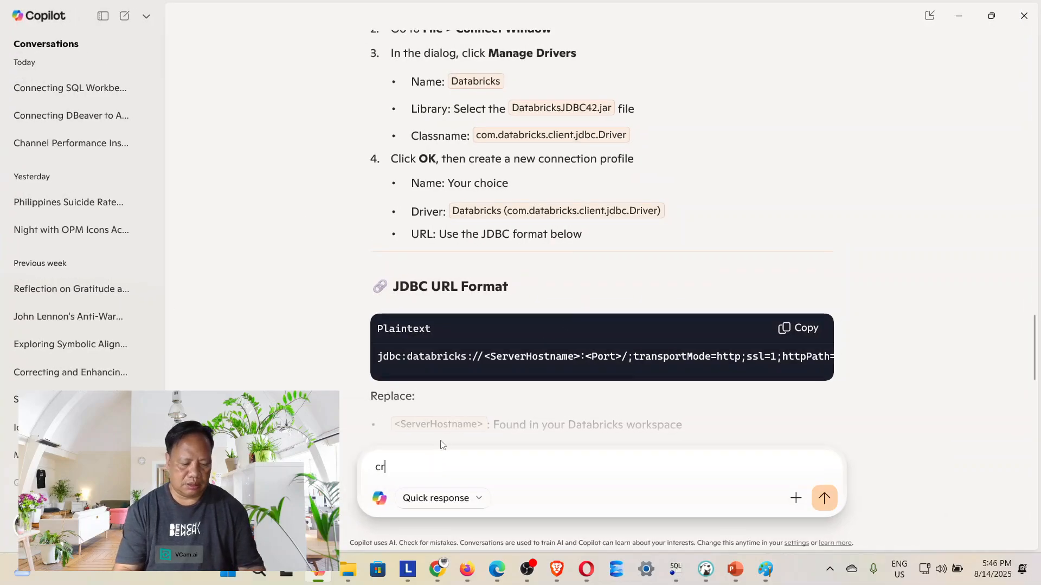
text(eate a c)
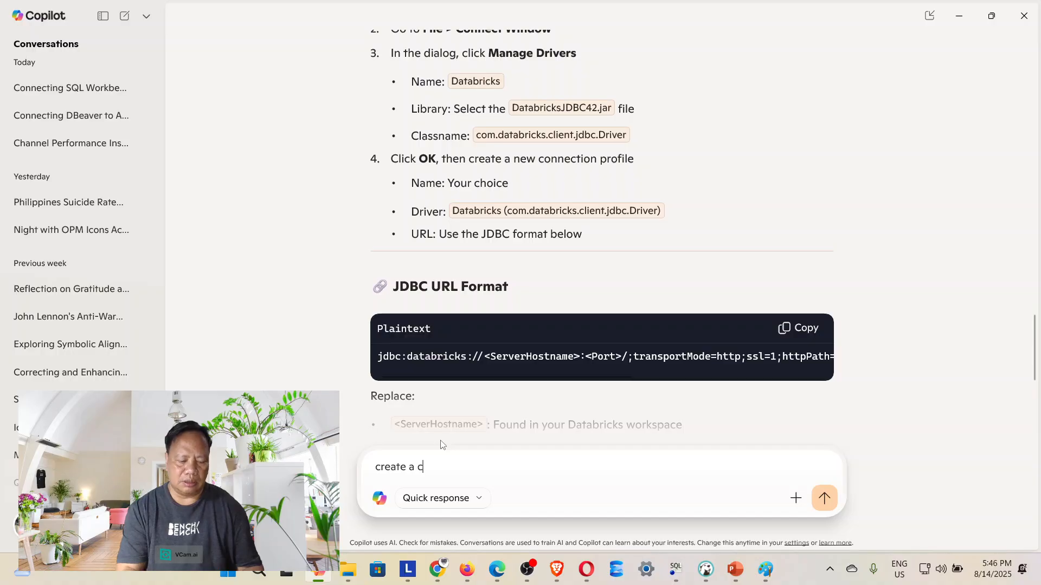
text(onnectio)
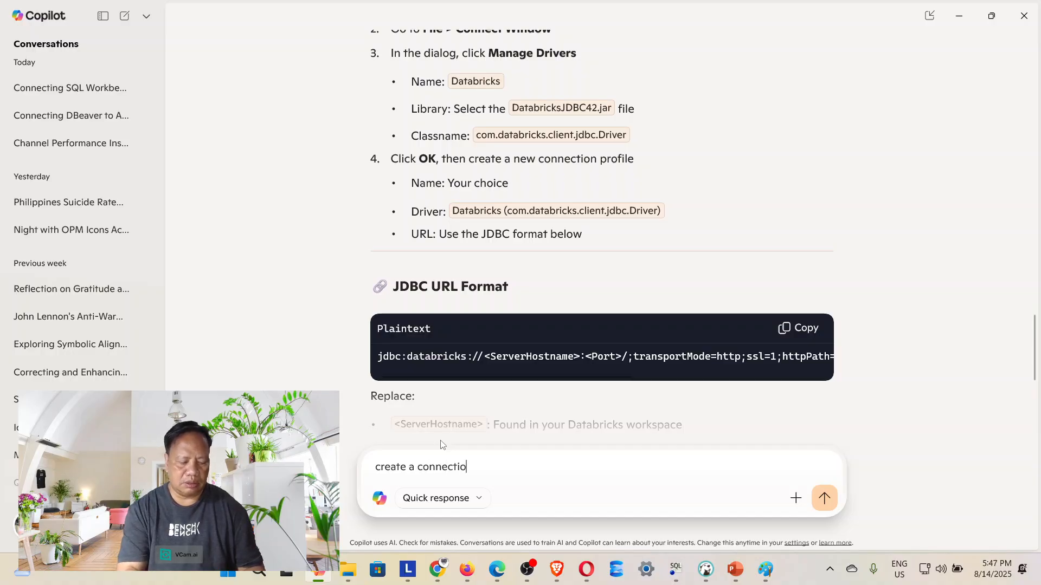
text(n for us)
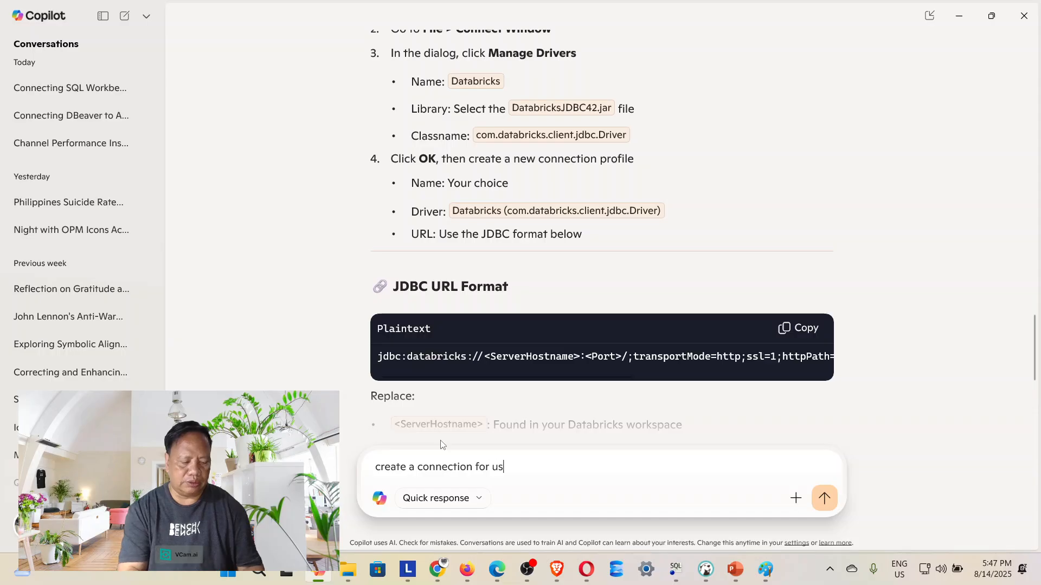
text(e with d)
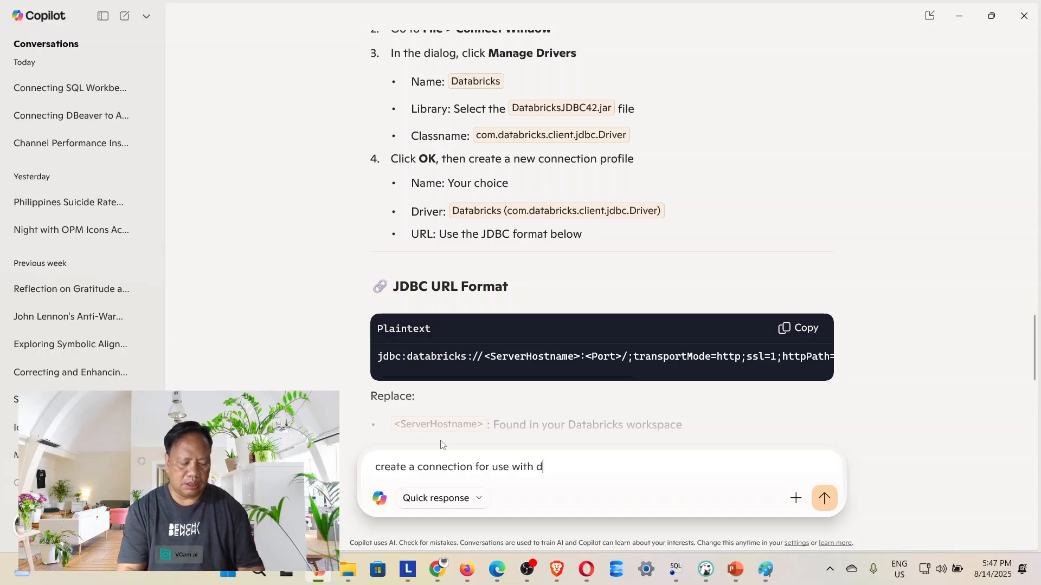
text(beaver)
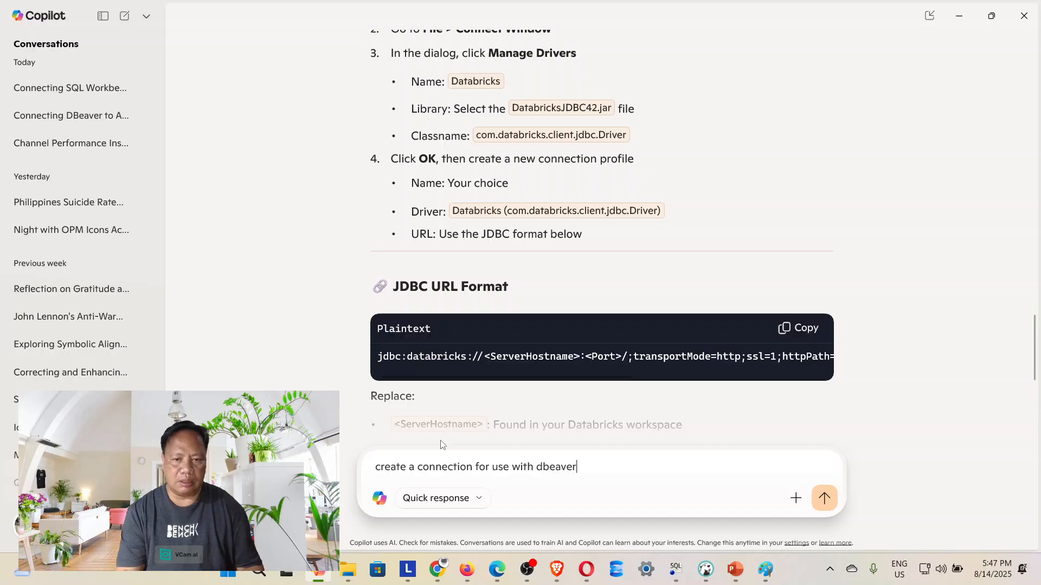
key(Return)
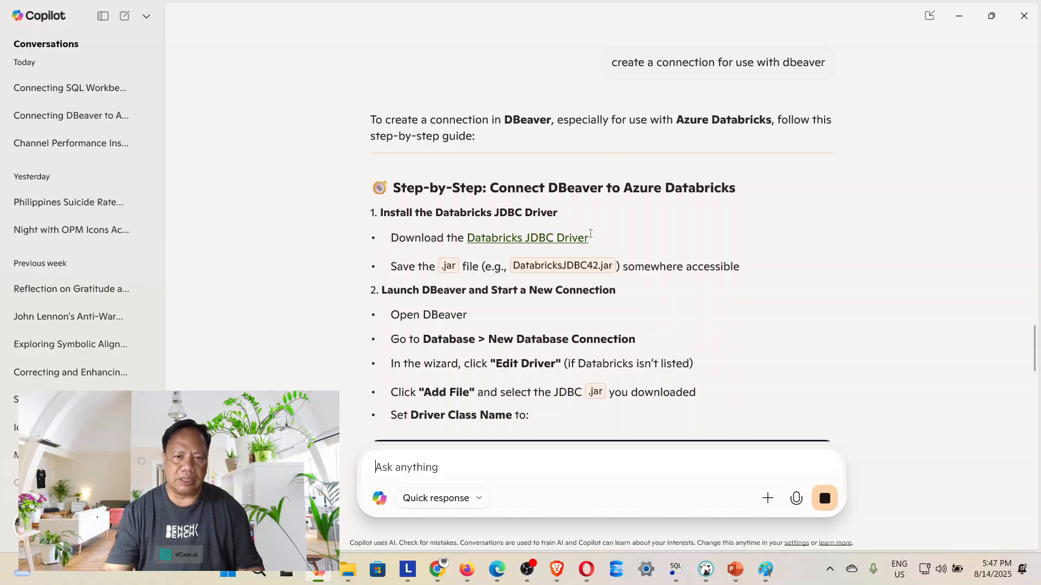
Review Copilot's DBeaver connection guide, copy its JDBC URL template from the connection settings section, and leave Copilot
scroll(762, 136, down, 1)
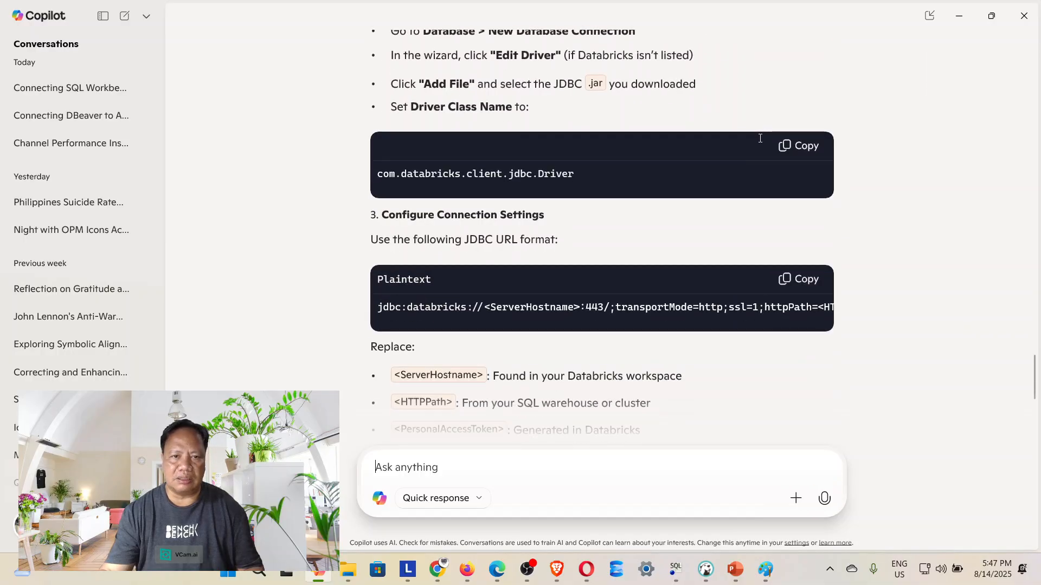
scroll(760, 140, up, 3)
scroll(734, 153, down, 2)
scroll(732, 155, down, 3)
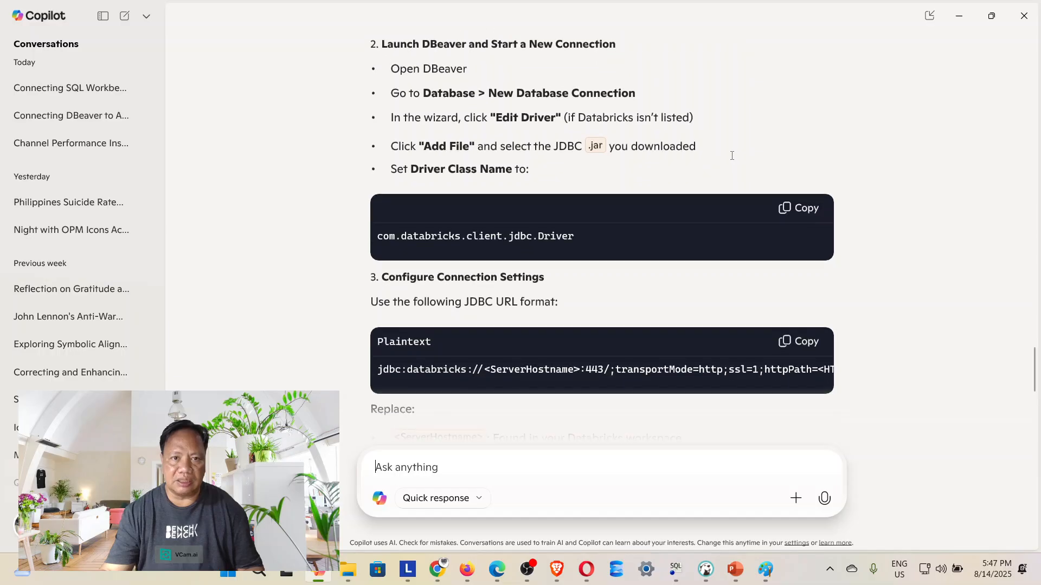
scroll(730, 162, down, 4)
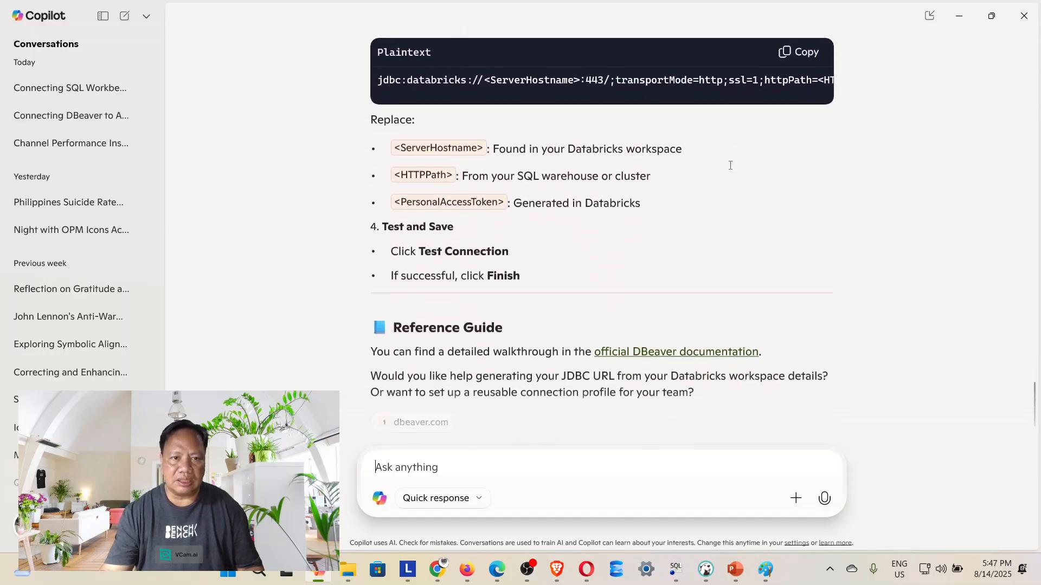
scroll(662, 219, up, 4)
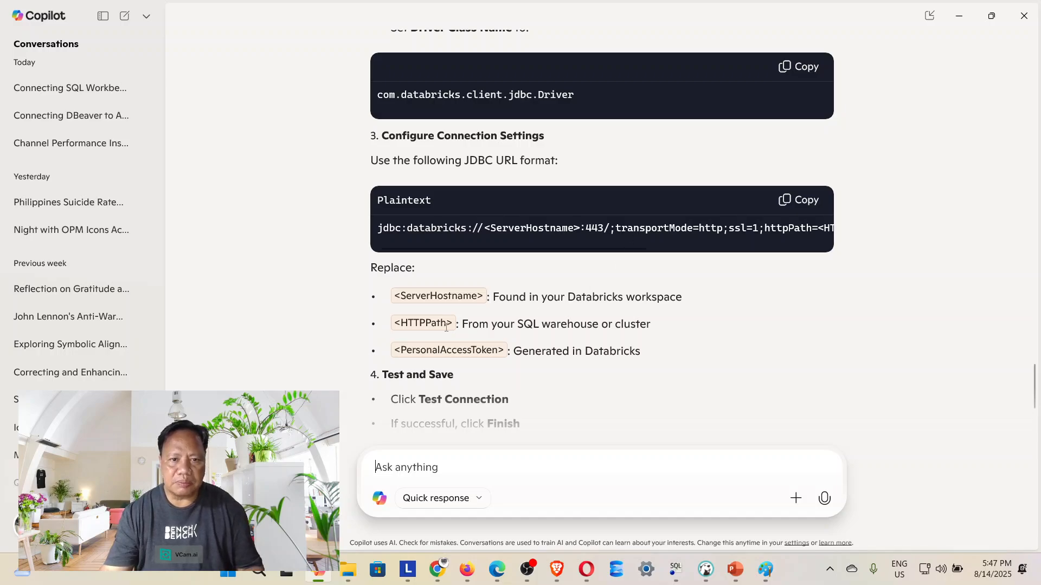
scroll(622, 315, up, 3)
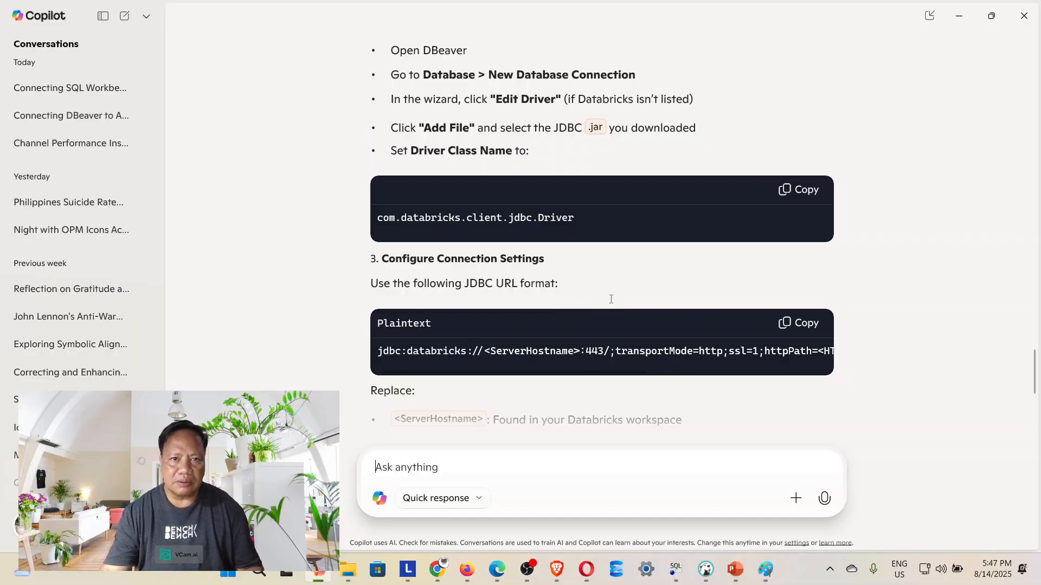
scroll(611, 299, up, 1)
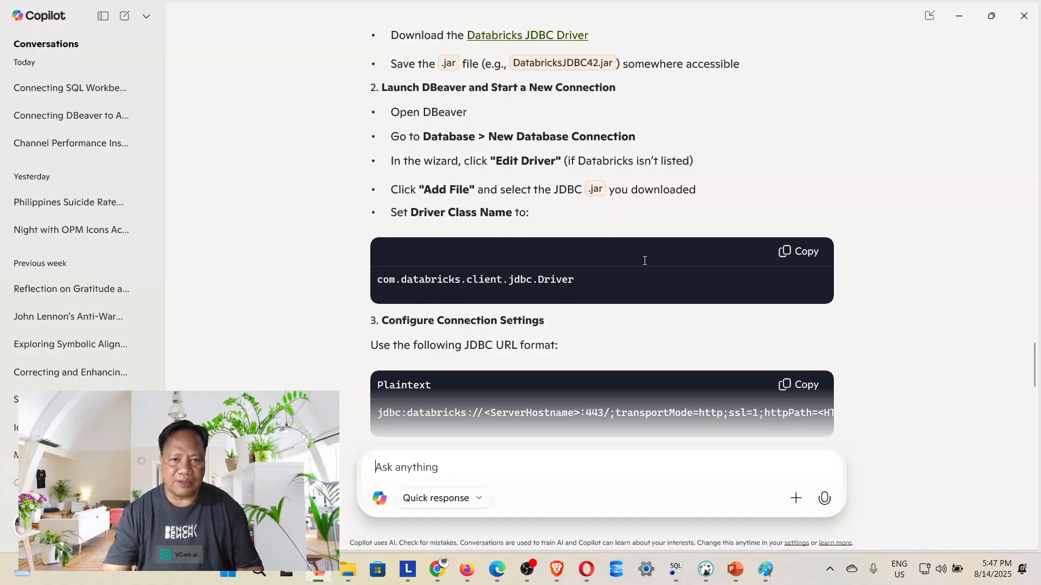
scroll(511, 280, down, 2)
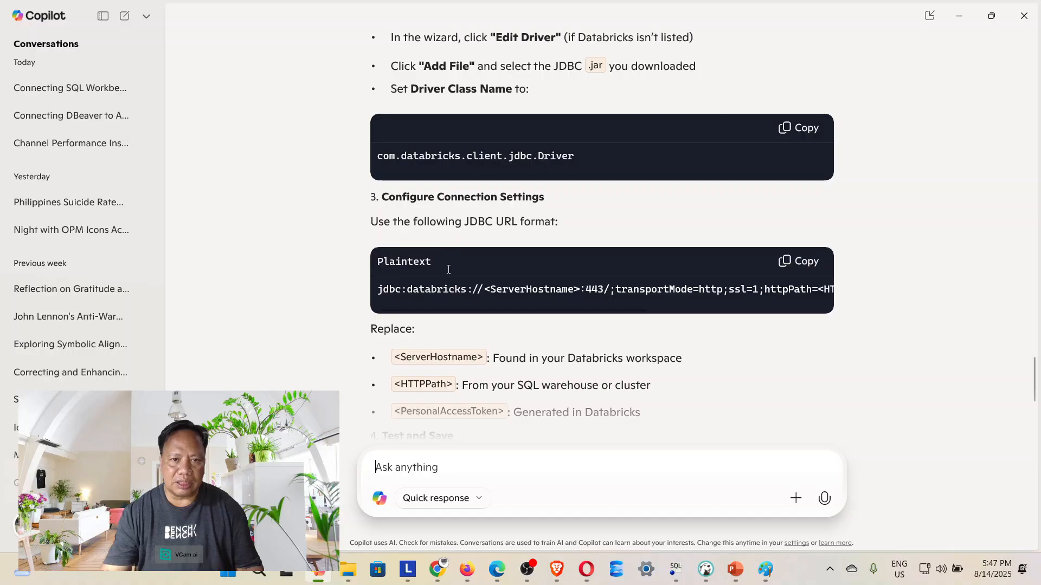
scroll(448, 270, down, 1)
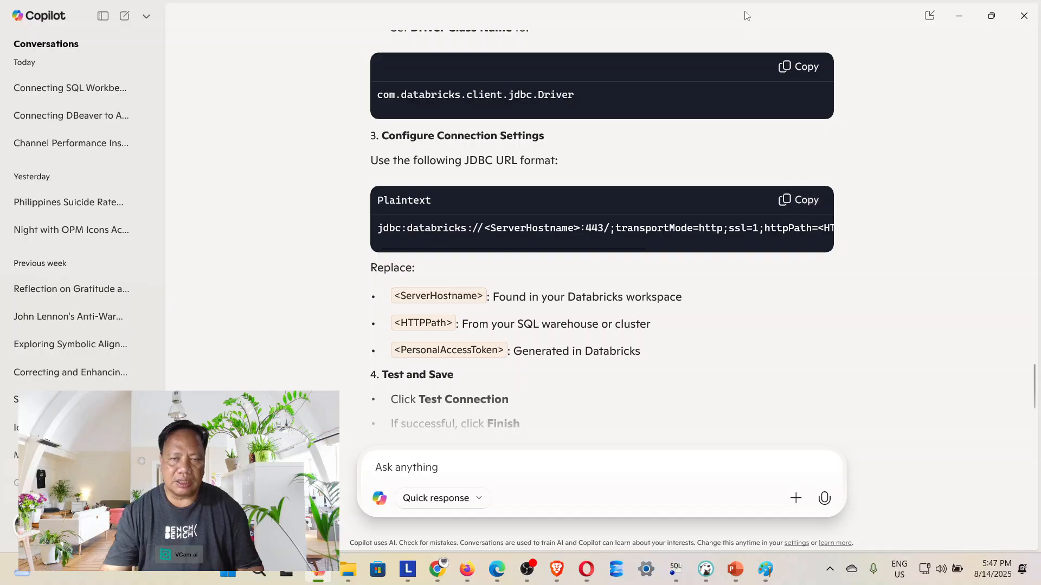
drag(747, 15, 744, 0)
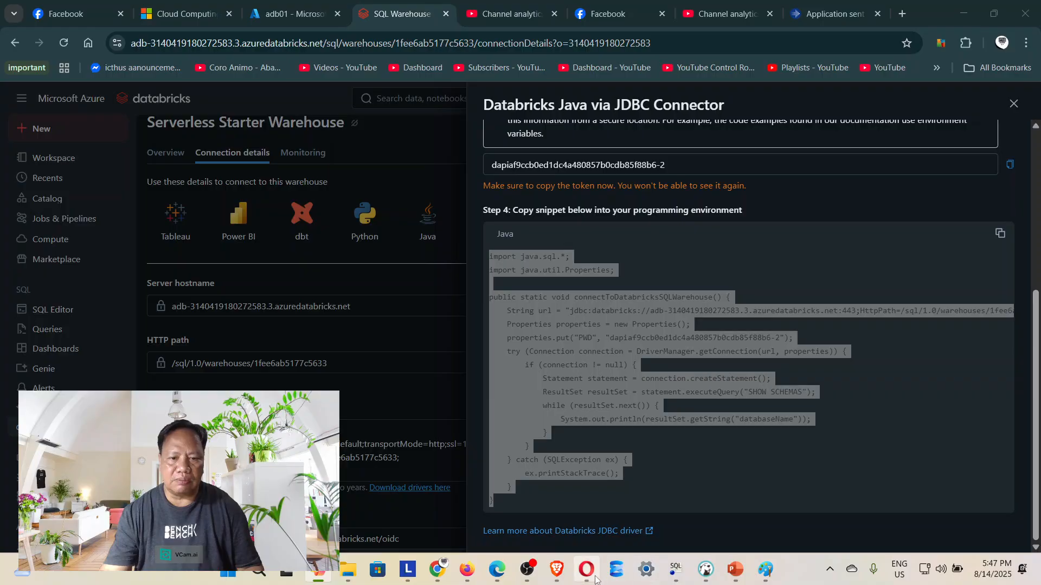
Switch to DBeaver and start a new database connection with the Azure Databricks driver, proceeding to its connection settings
click(701, 576)
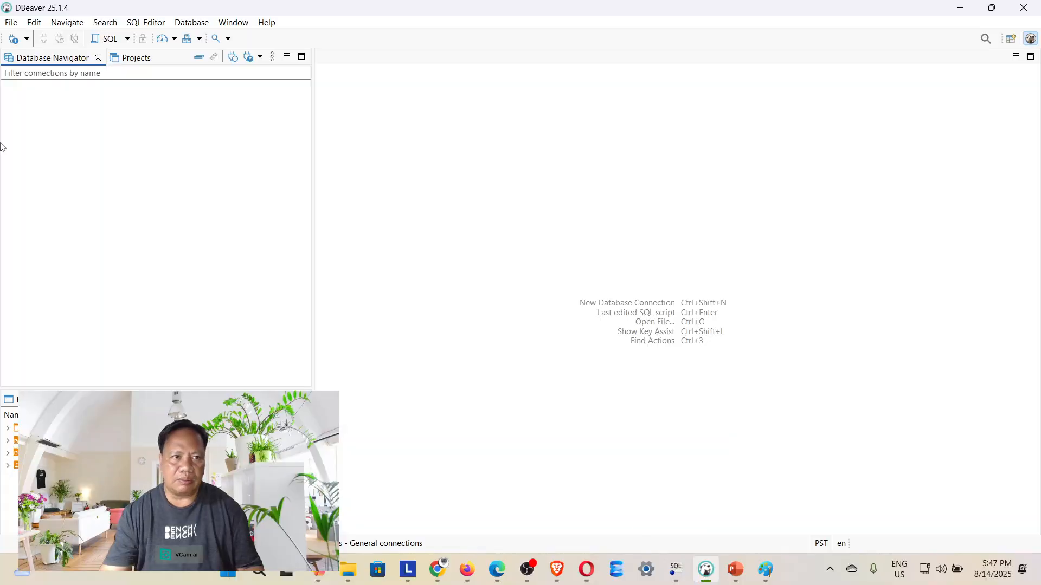
click(11, 22)
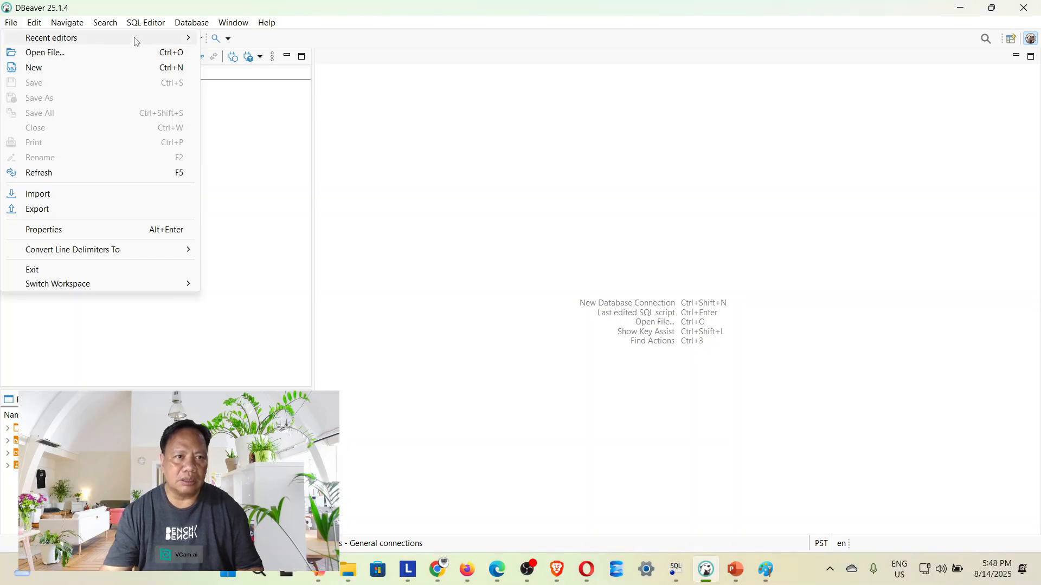
mouse_move(138, 27)
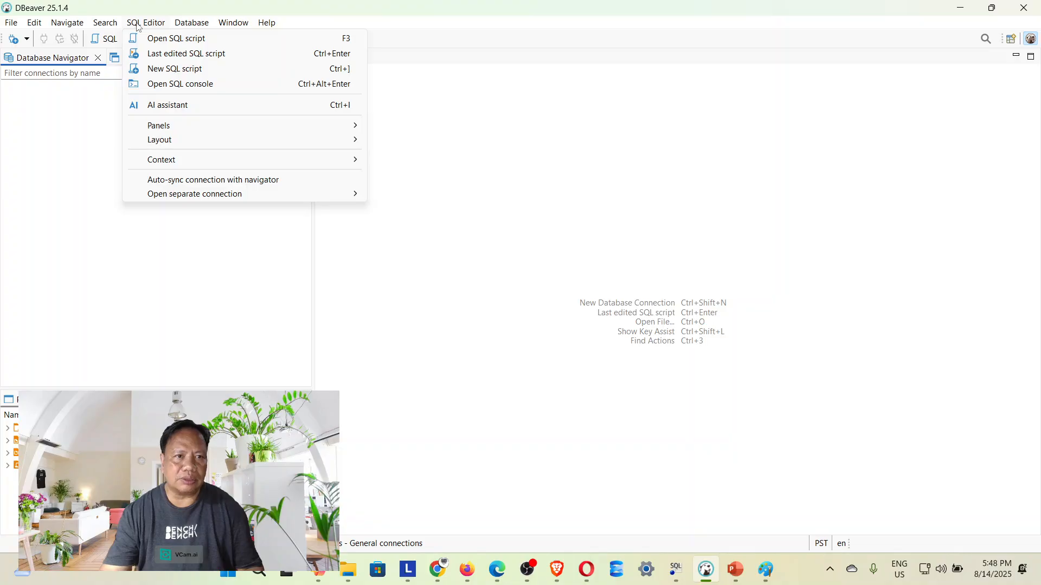
mouse_move(193, 26)
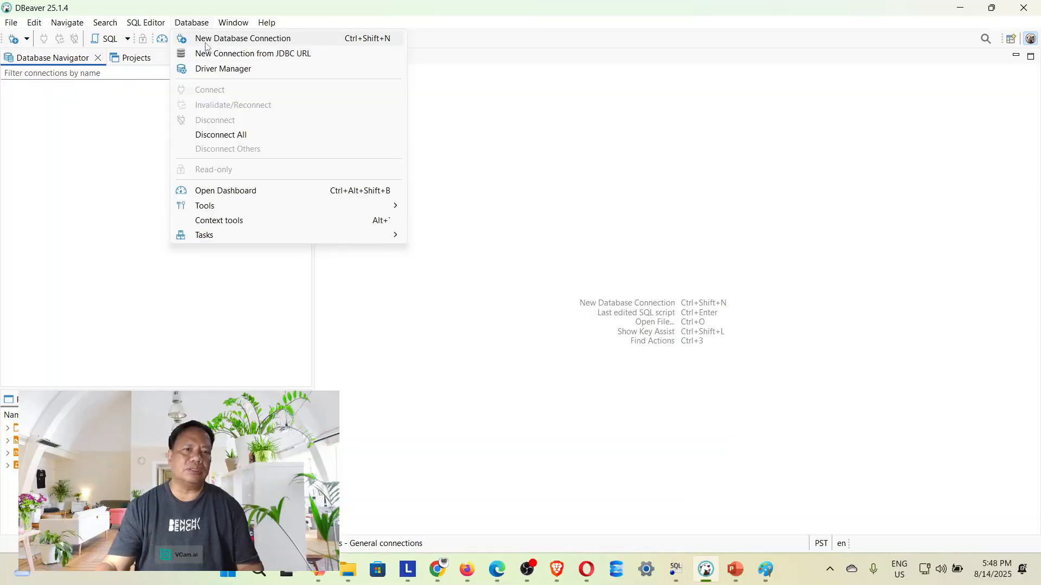
click(200, 39)
click(458, 212)
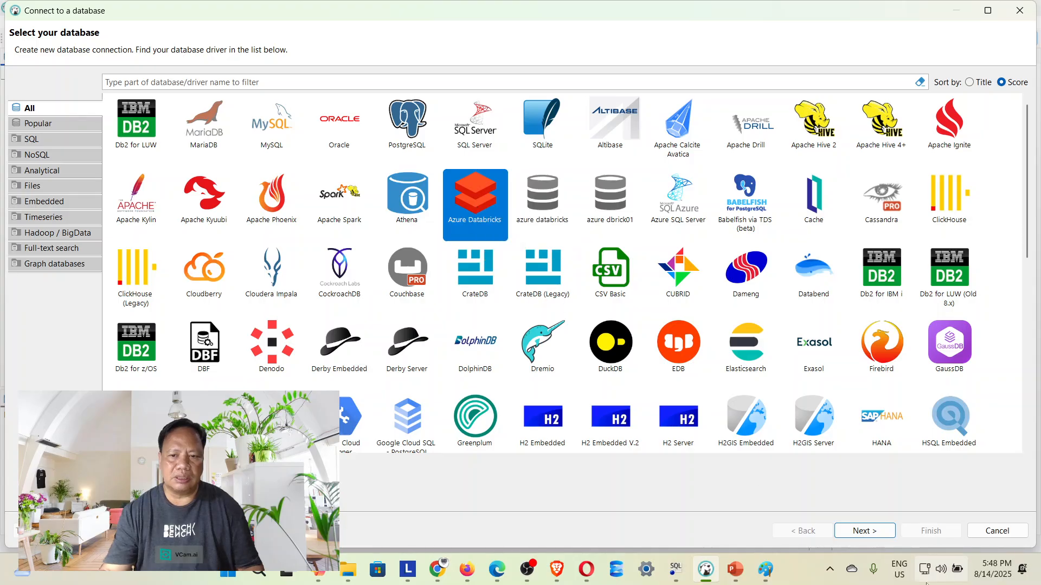
click(847, 533)
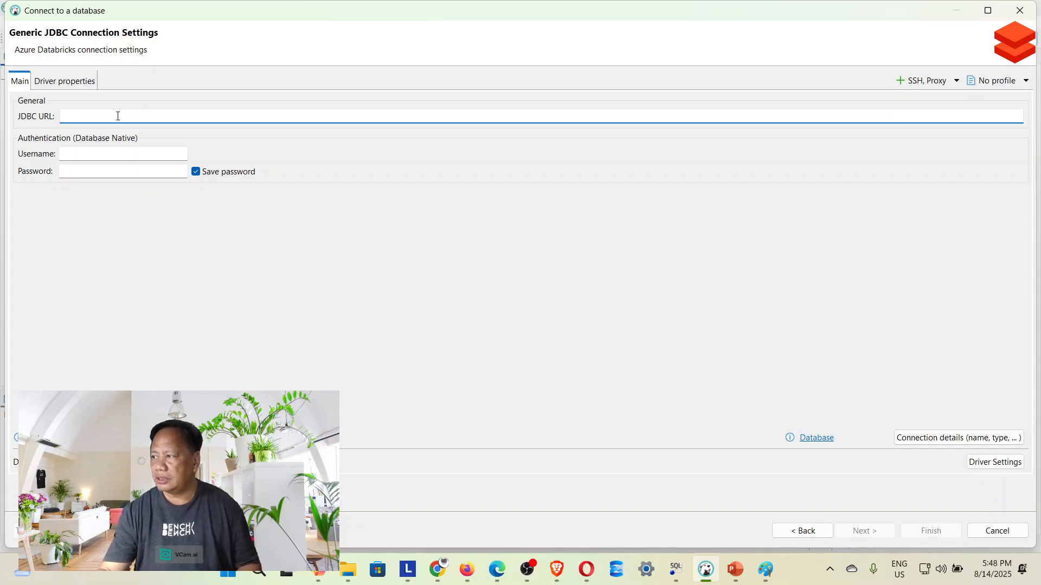
Paste the JDBC URL template into the connection's JDBC URL and return to the Databricks connector page in Chrome
key(ctrl+v)
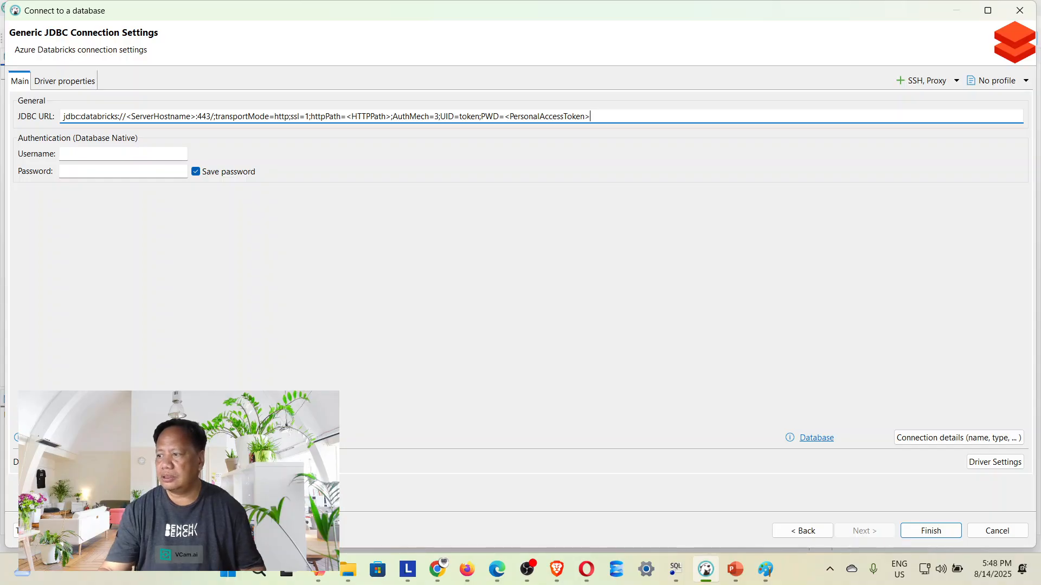
key(alt+Tab)
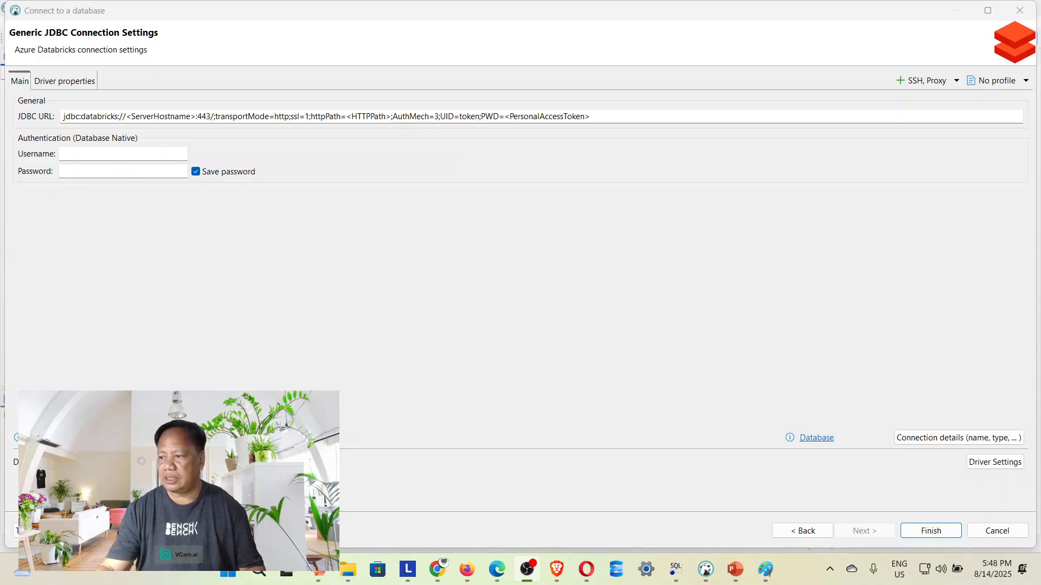
key(alt+Tab)
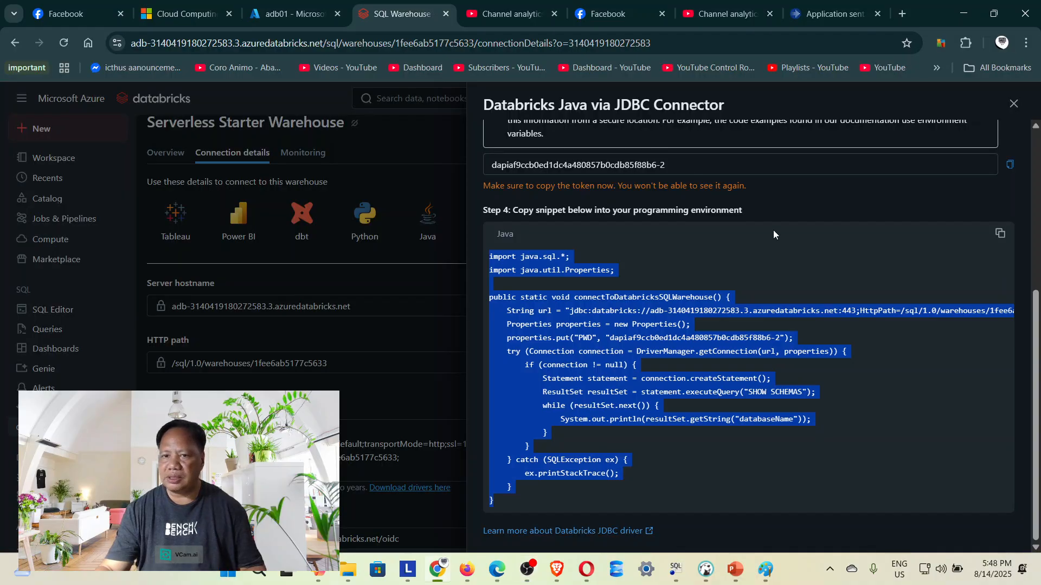
Copy the Java connection snippet, including its access token, and ask Copilot to generate a DBeaver connection from it
right_click(632, 350)
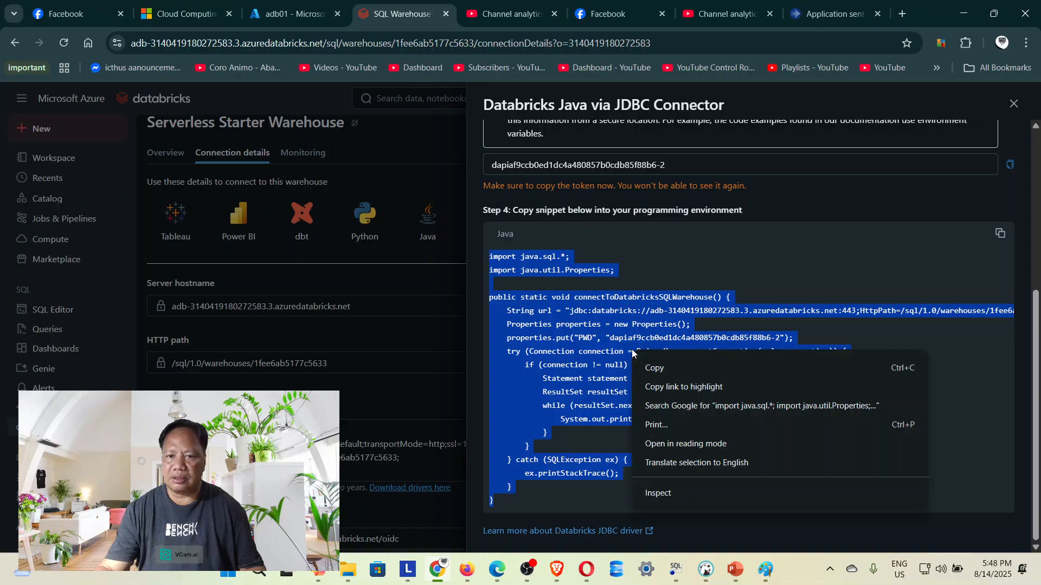
click(667, 368)
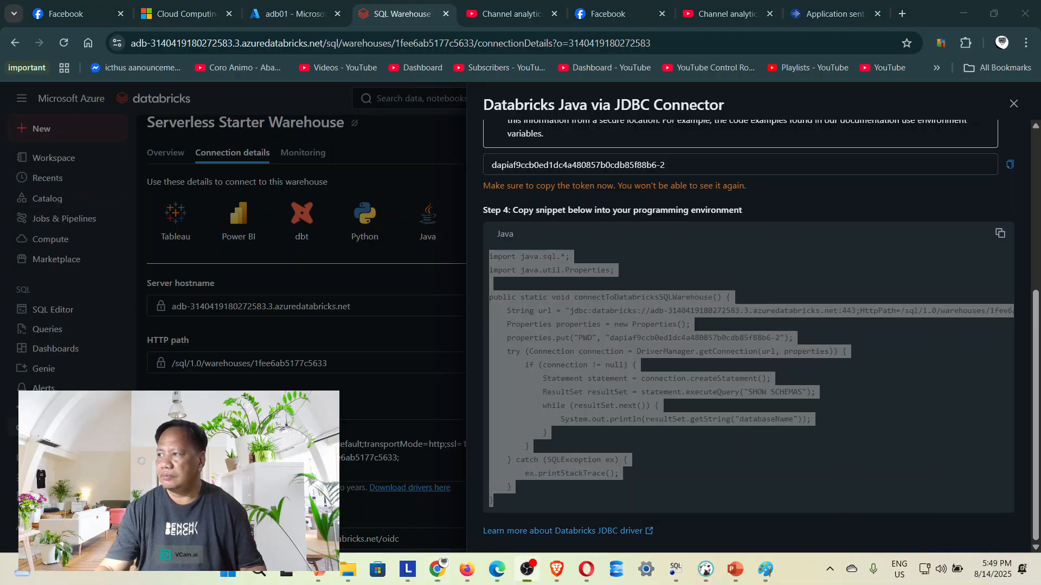
key(alt+Tab)
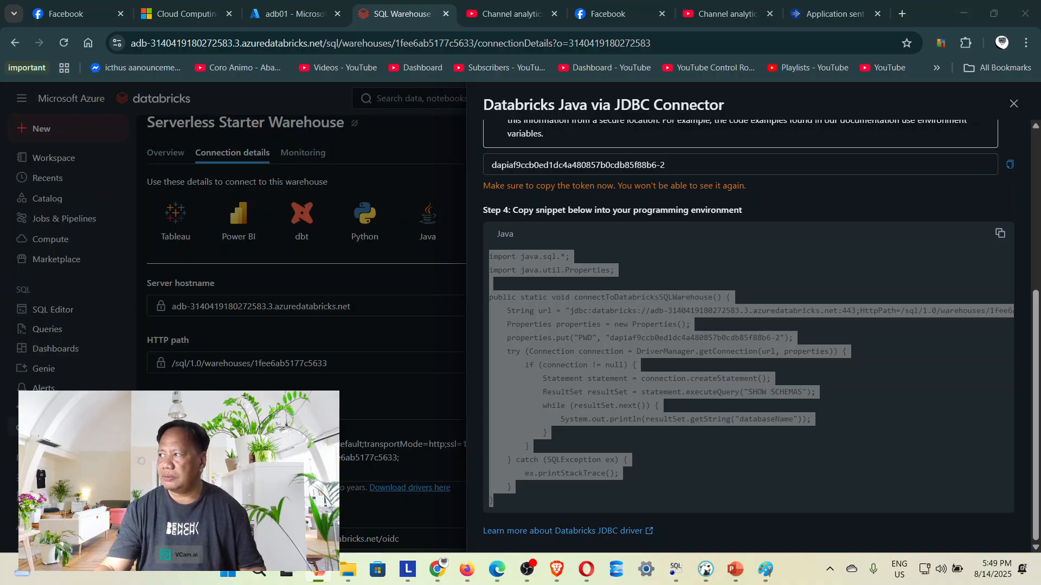
drag(1040, 43, 673, 2)
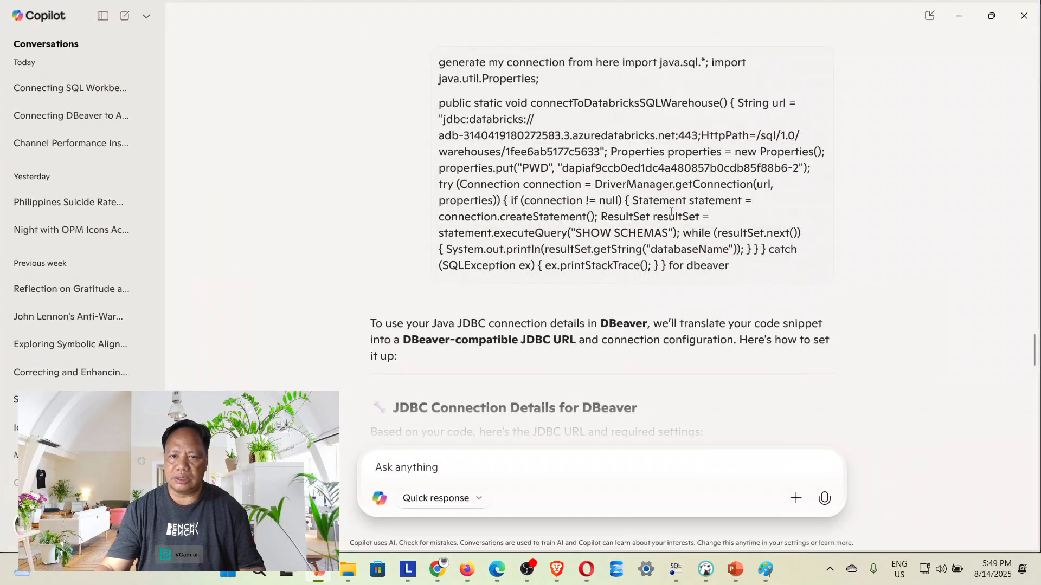
Find the JDBC connection details in Copilot's answer, copy the generated JDBC URL, and leave Copilot
scroll(659, 238, down, 10)
scroll(659, 238, up, 3)
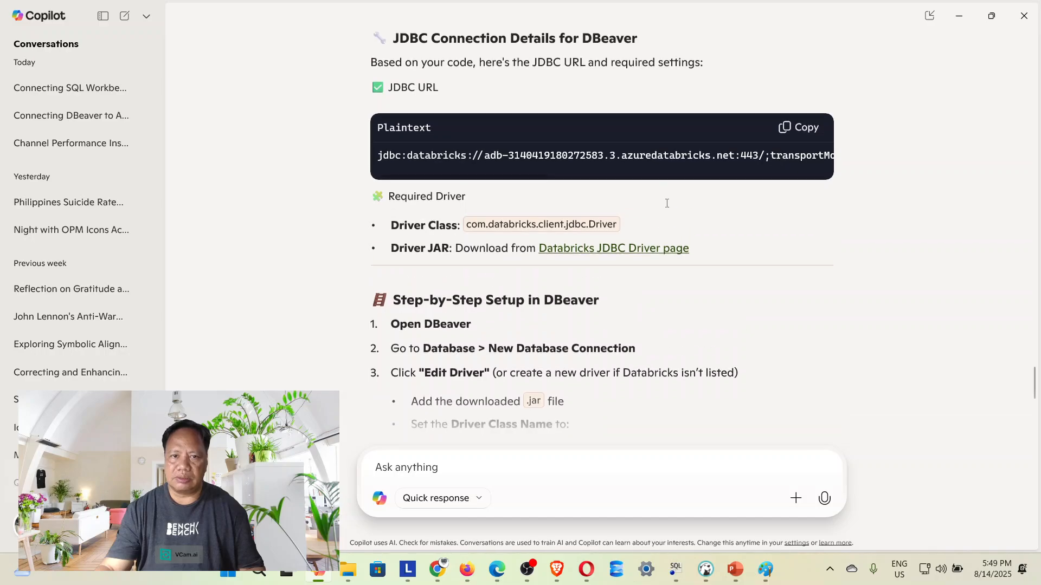
click(796, 130)
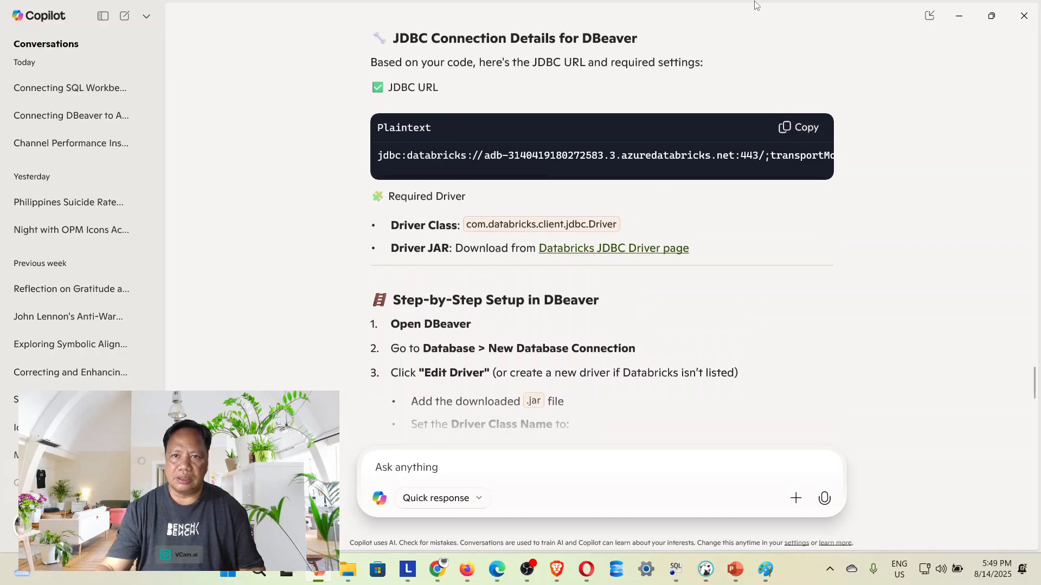
key(alt+Tab)
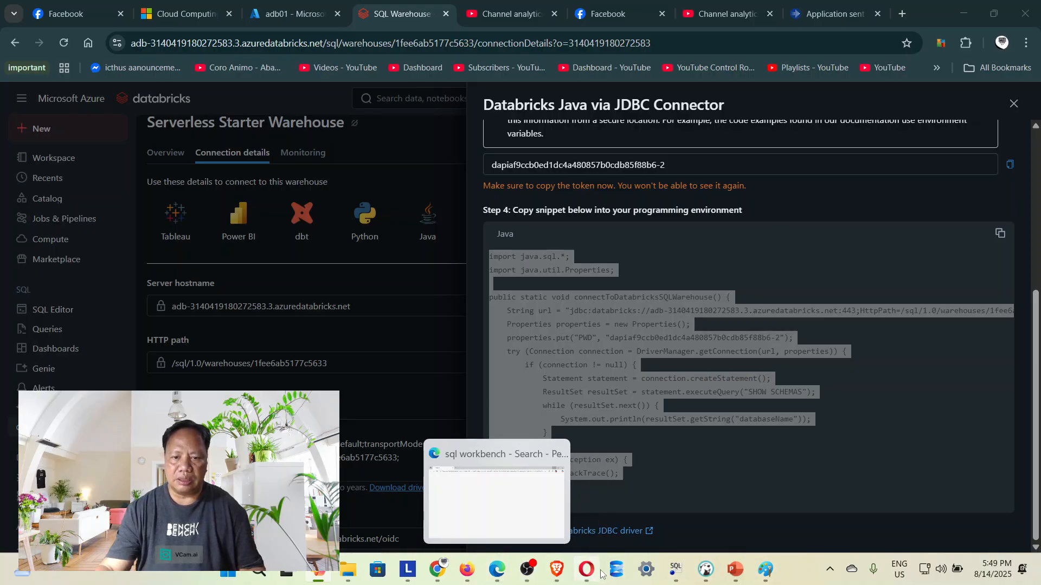
Switch to DBeaver and replace the connection's JDBC URL template with the copied URL that includes the access token
click(707, 571)
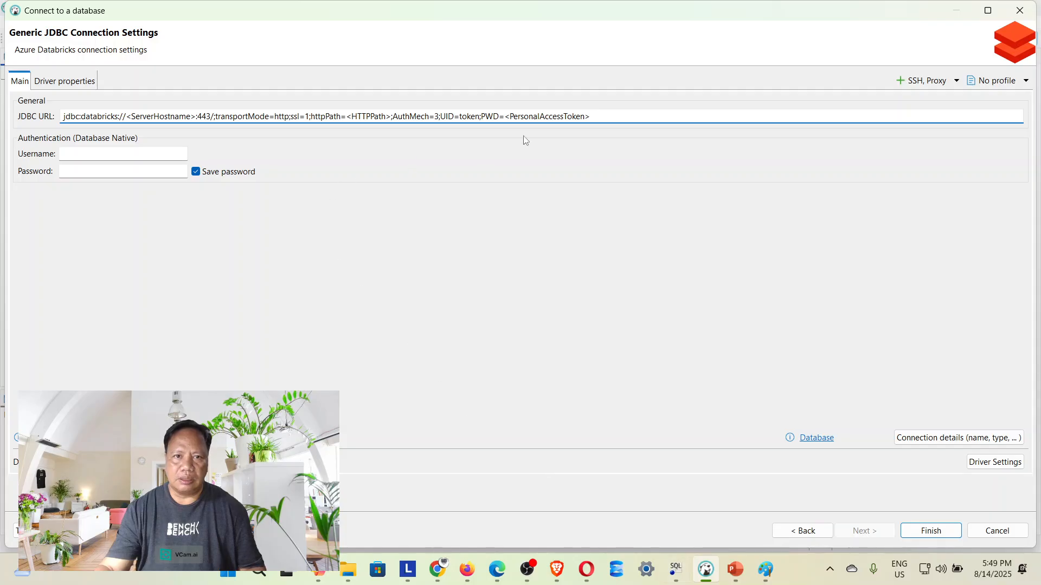
drag(618, 116, 16, 111)
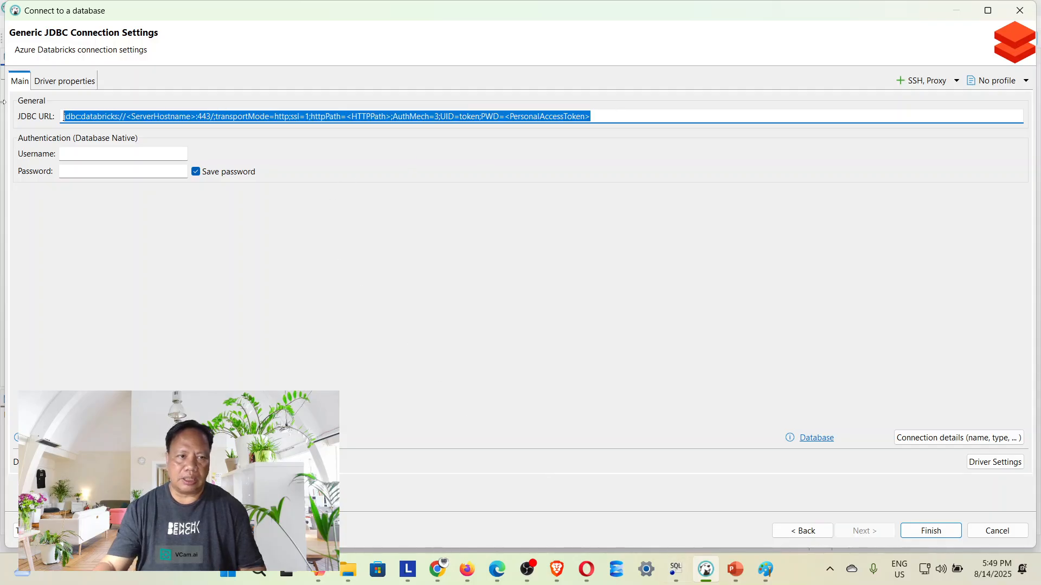
key(BackSpace)
key(ctrl+v)
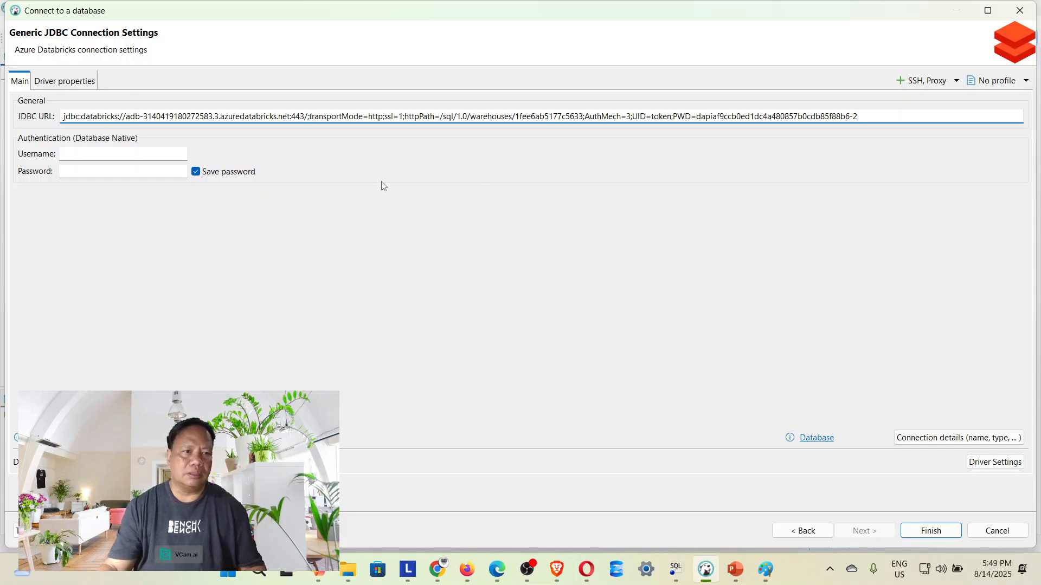
Set the username to "token", enter the access token from the JDBC URL as the password, and finish creating the connection
click(138, 154)
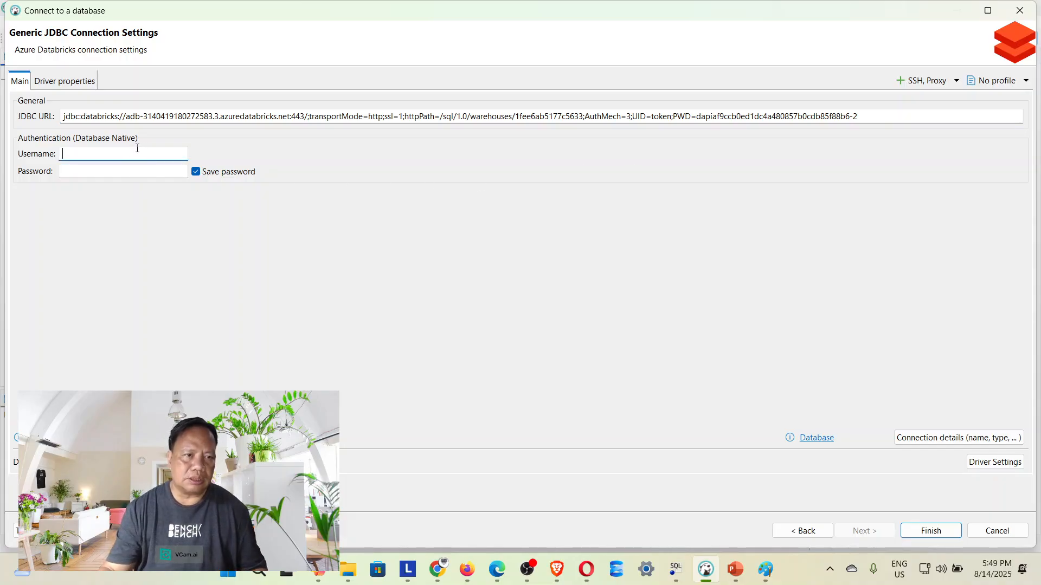
text(token)
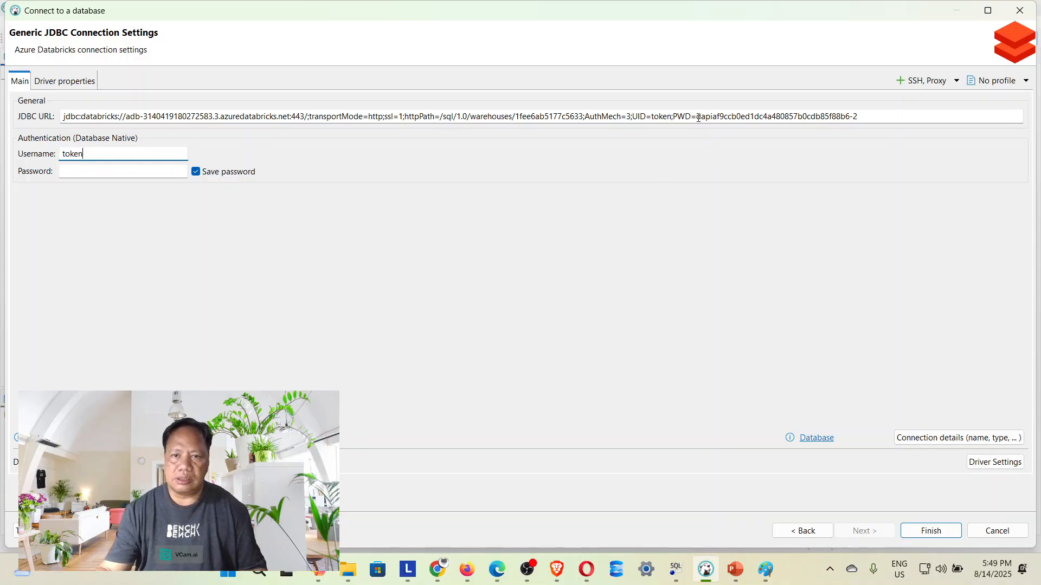
drag(698, 117, 904, 116)
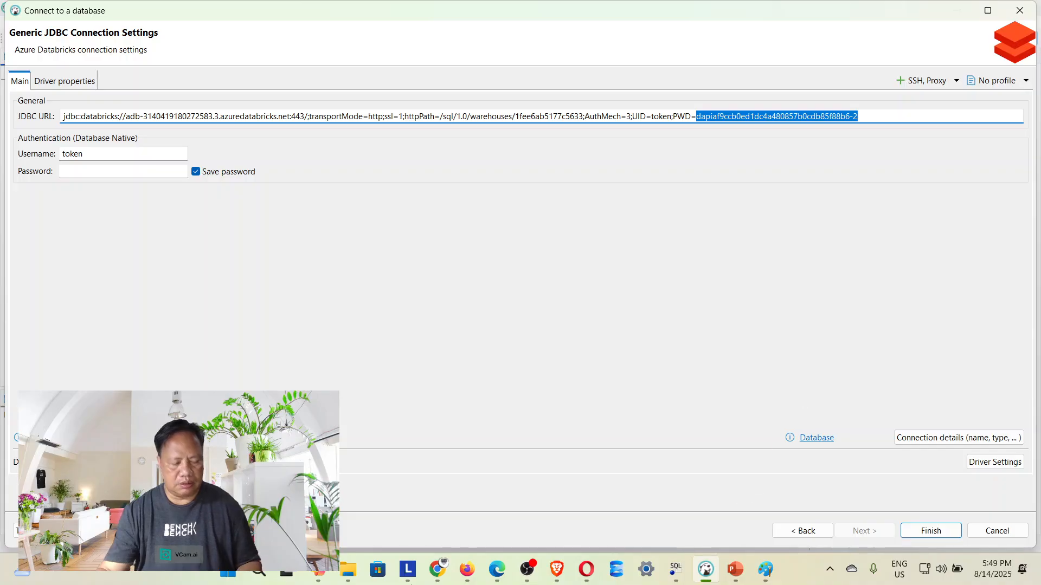
click(84, 169)
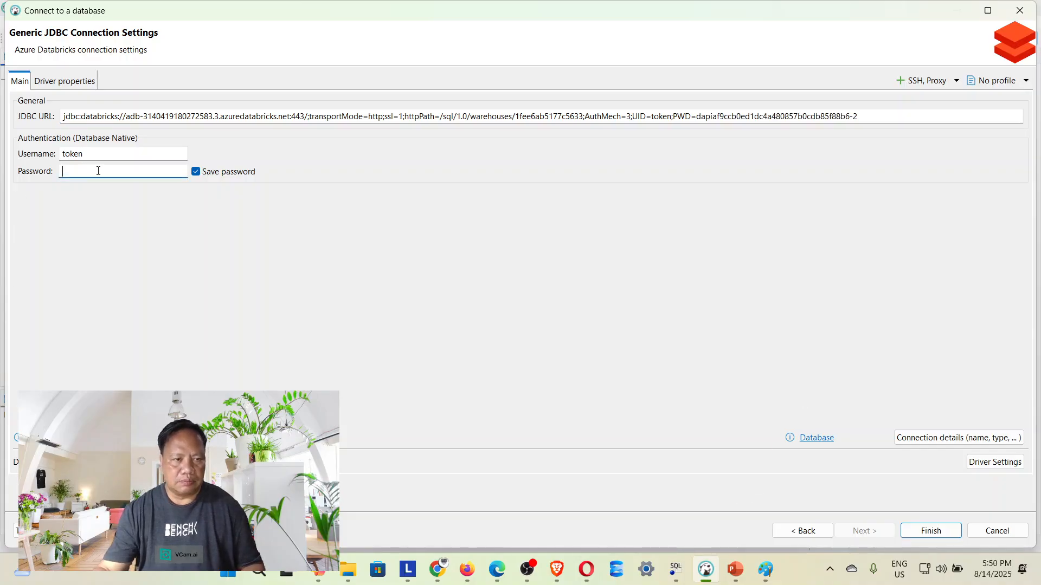
key(ctrl+v)
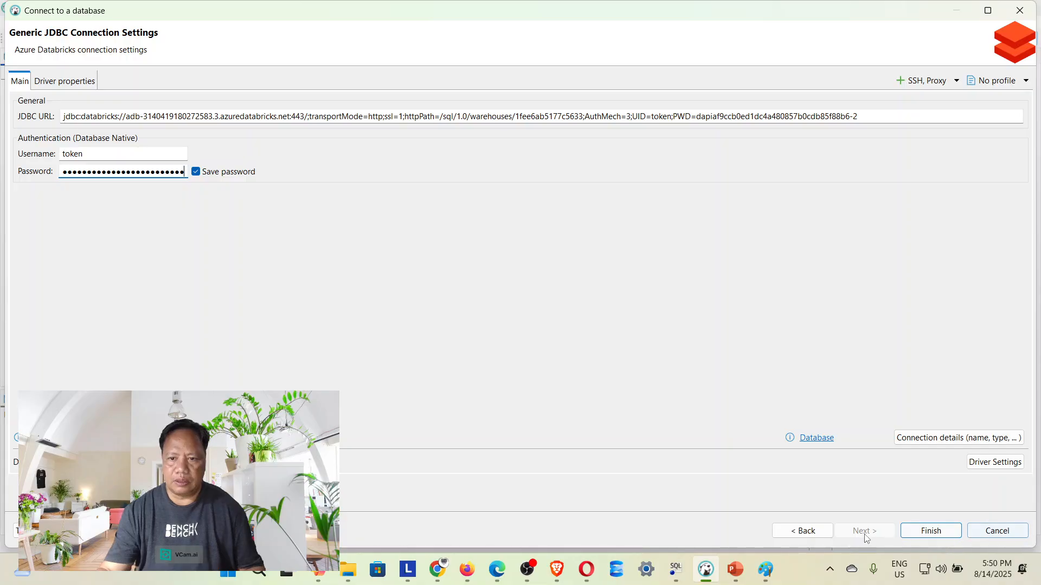
click(930, 531)
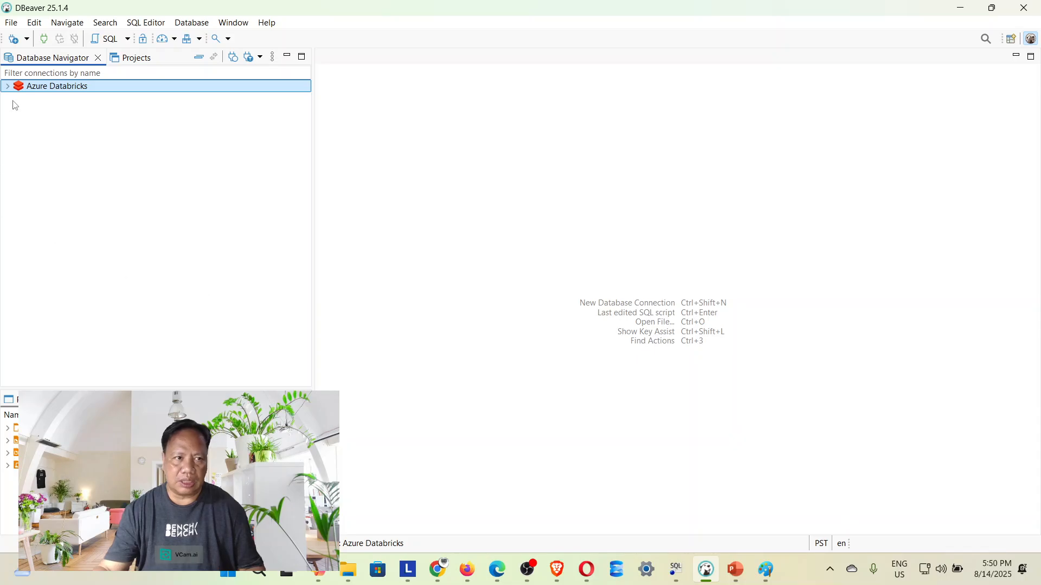
Connect to Azure Databricks and expand the adb01 catalog's adbdwh schema down to its tables and views
click(7, 86)
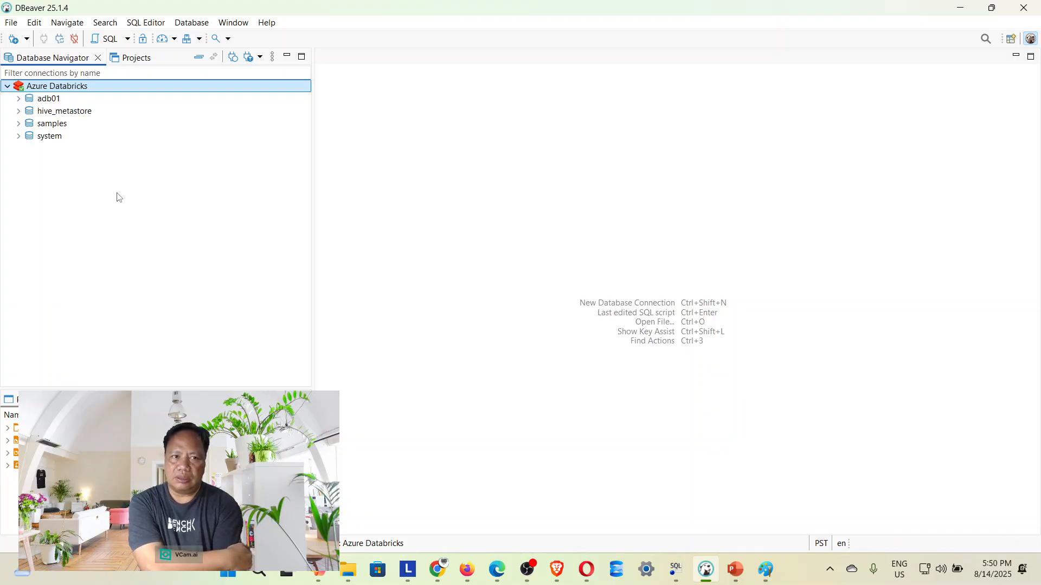
click(20, 100)
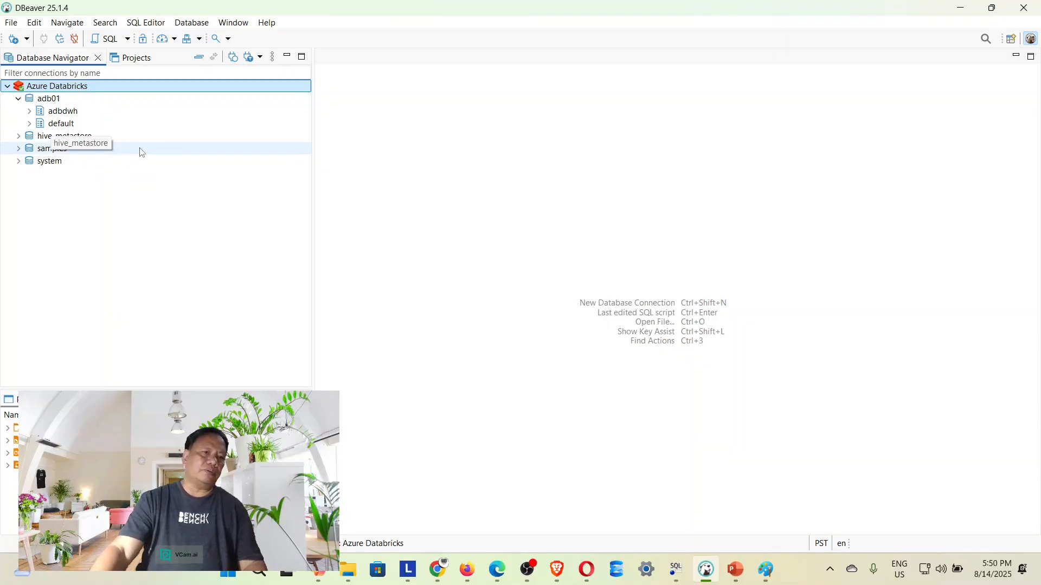
click(30, 112)
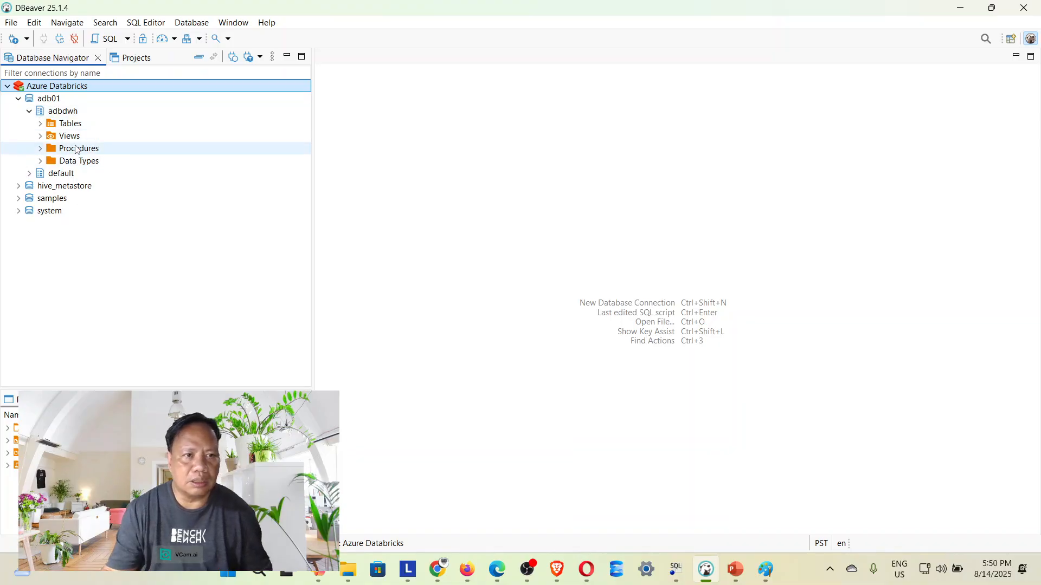
click(70, 125)
click(41, 137)
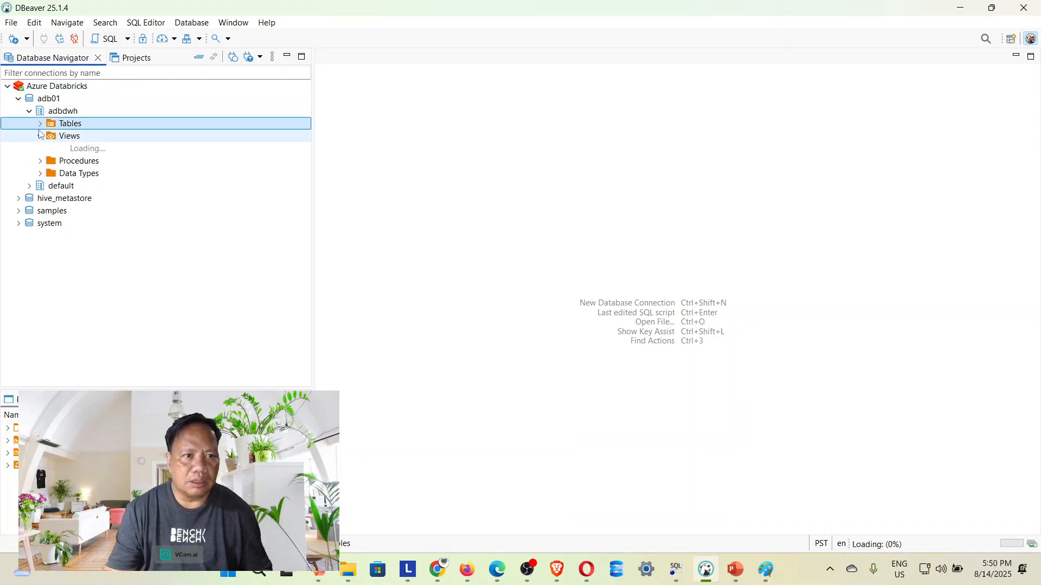
click(40, 125)
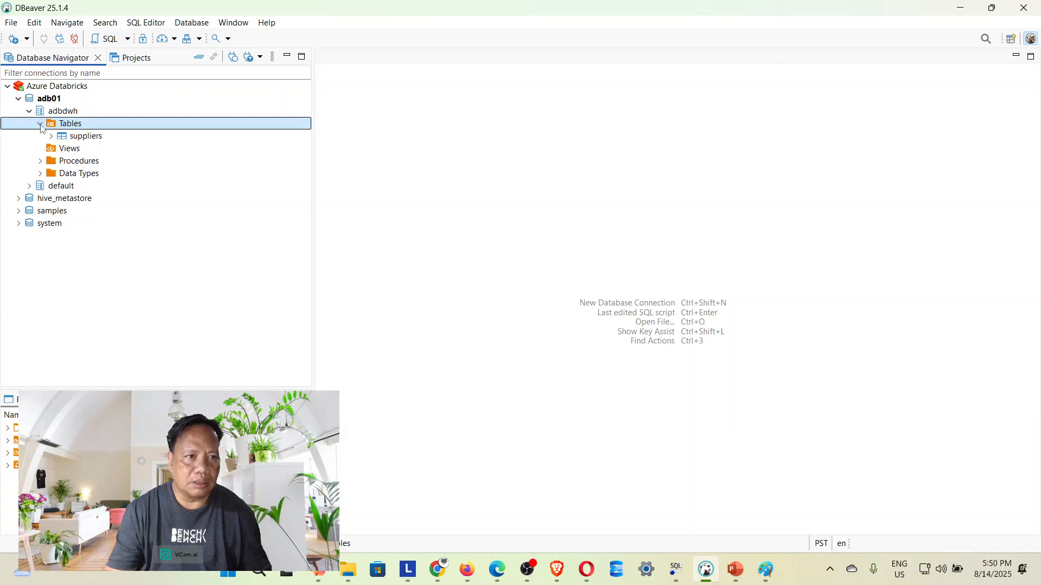
Open the suppliers table and view its data rows
click(87, 141)
double_click(87, 141)
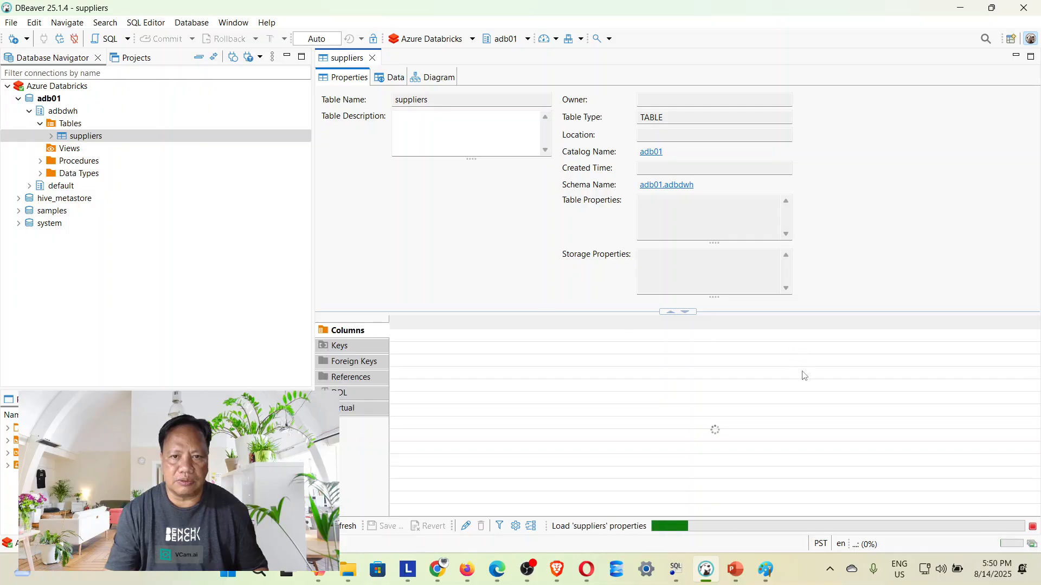
click(395, 79)
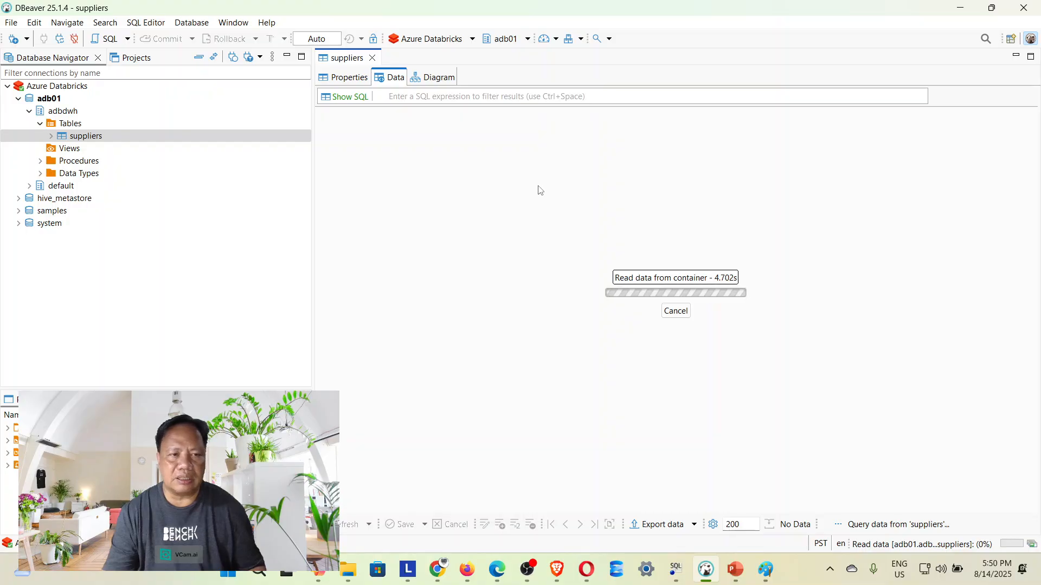
click(126, 336)
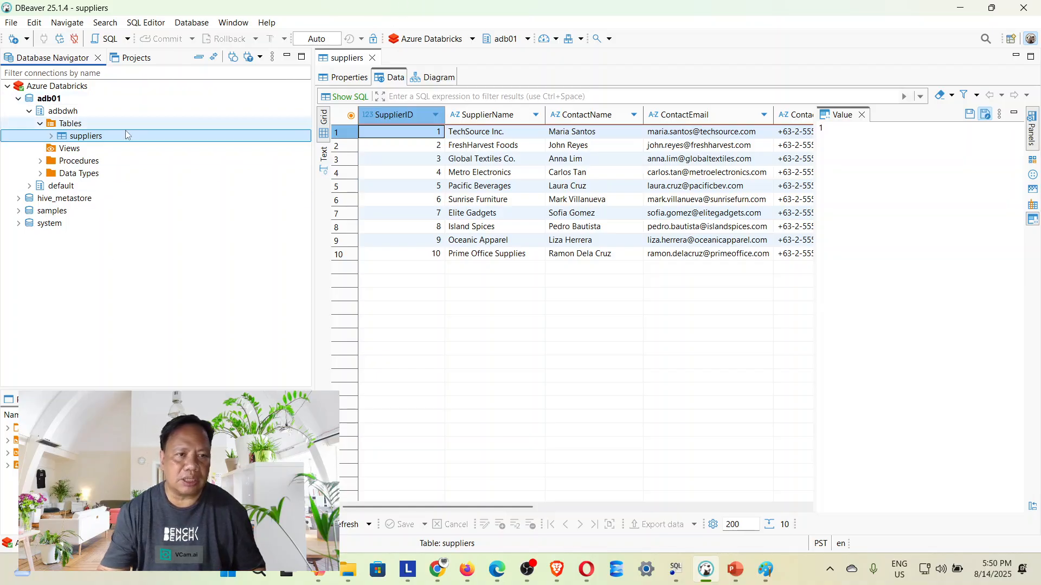
Create a new table in the adbdwh schema and name it employee
click(79, 124)
right_click(79, 125)
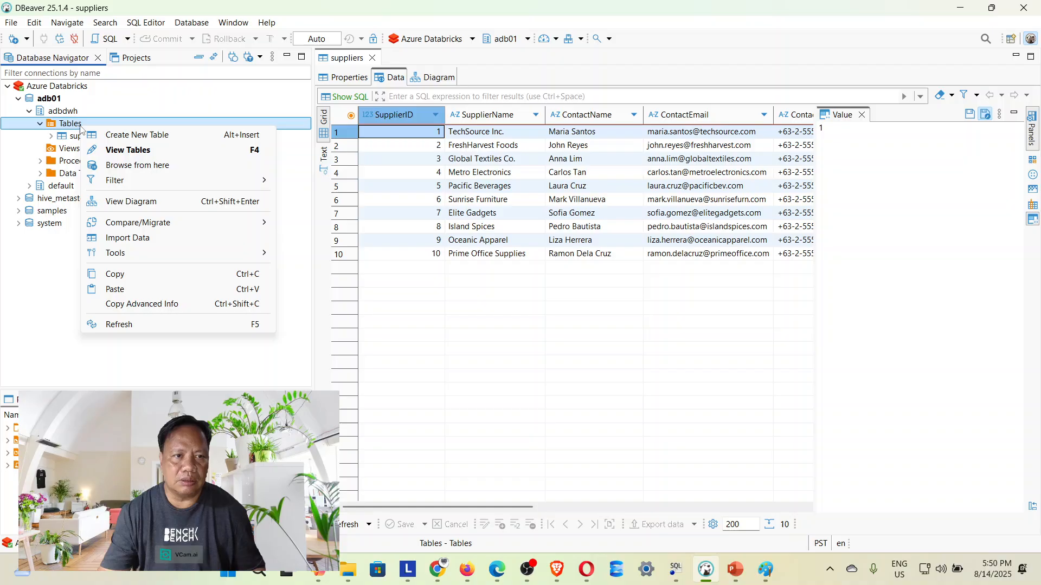
click(112, 133)
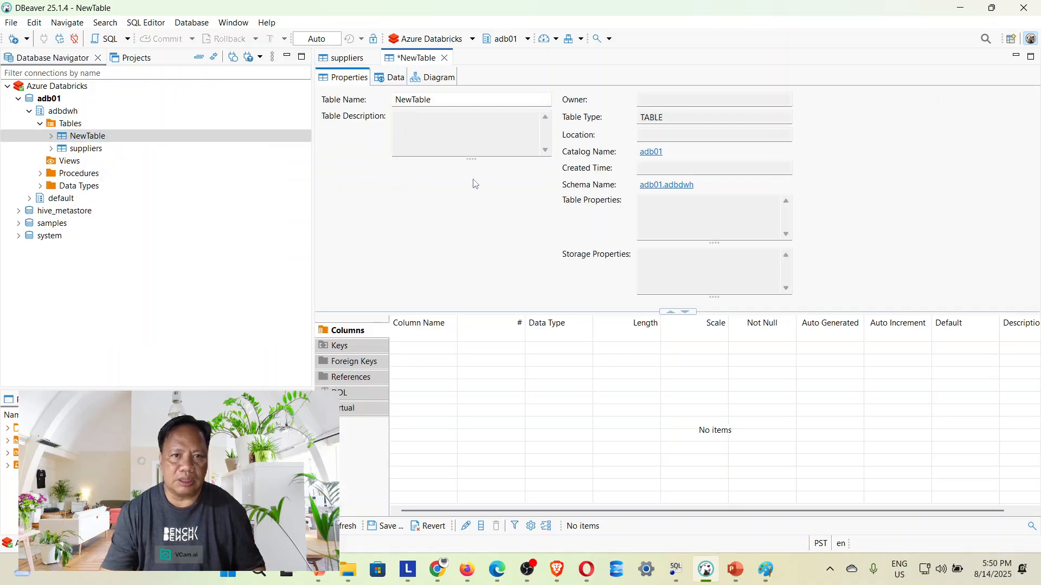
click(432, 98)
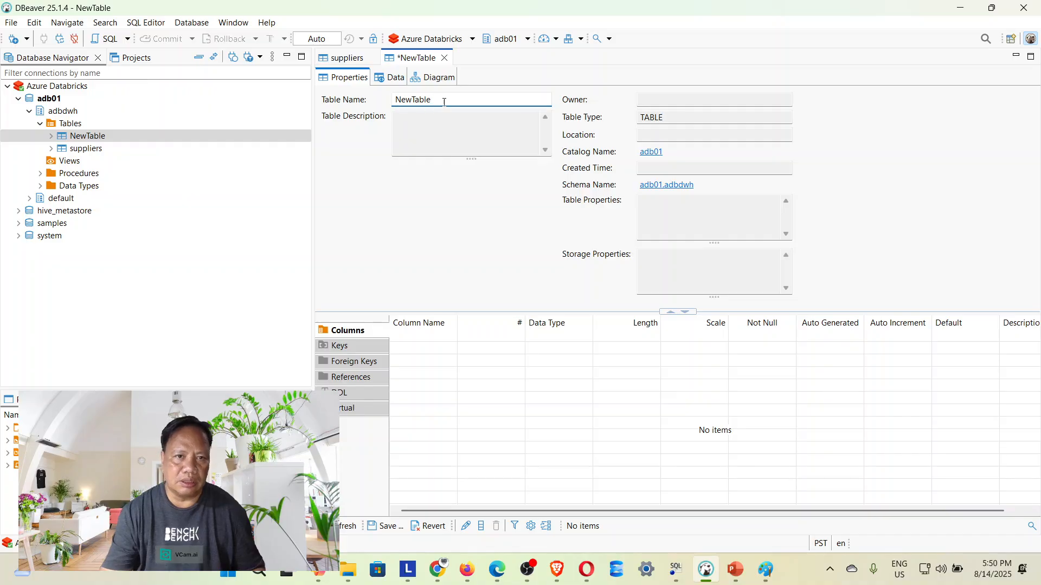
drag(432, 98, 336, 96)
text(em)
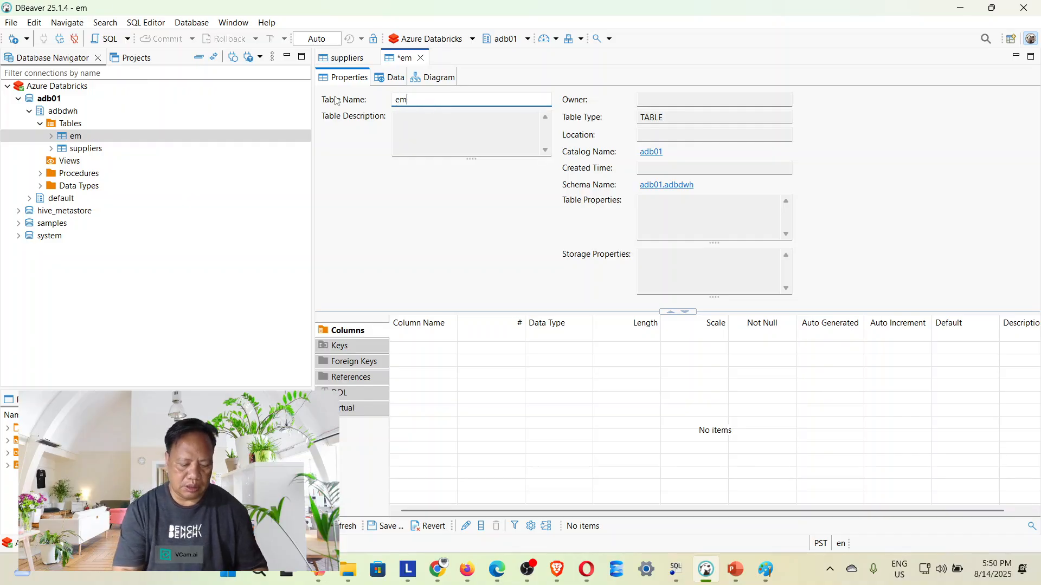
text(ployee)
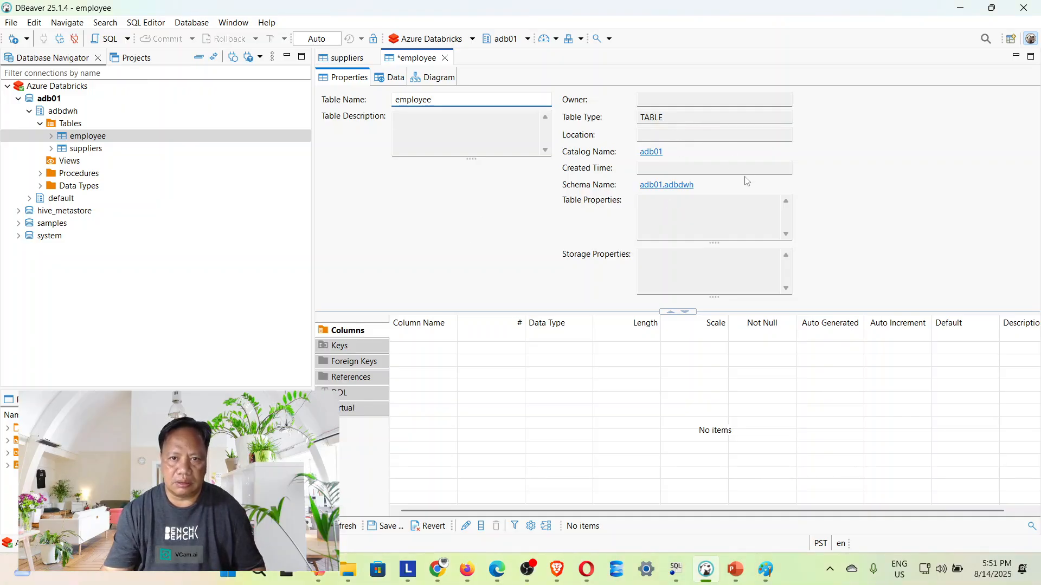
Examine the new employee table's columns, keys, data and diagram views, ending on its properties
click(424, 353)
click(344, 348)
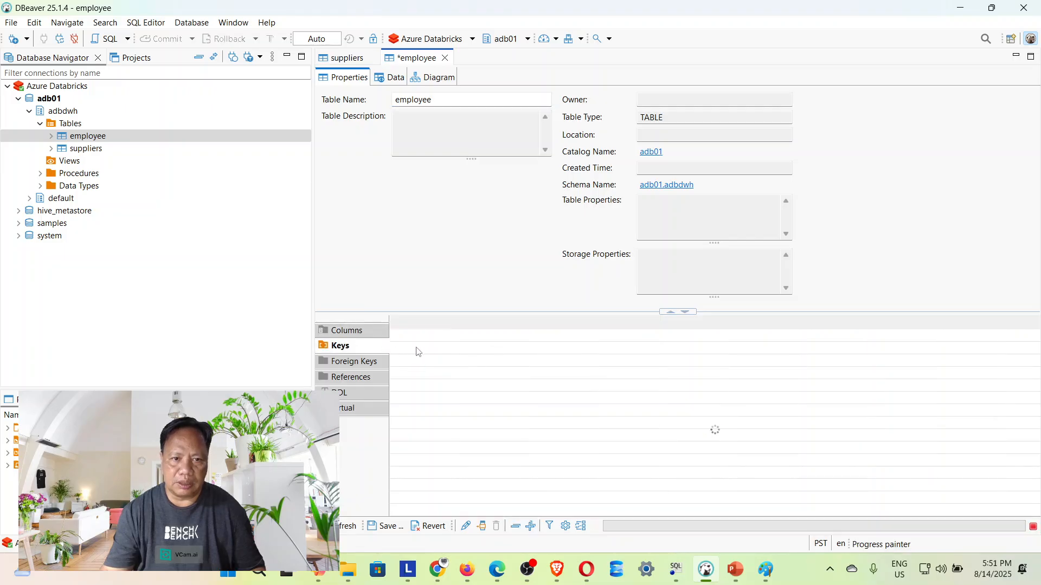
click(355, 337)
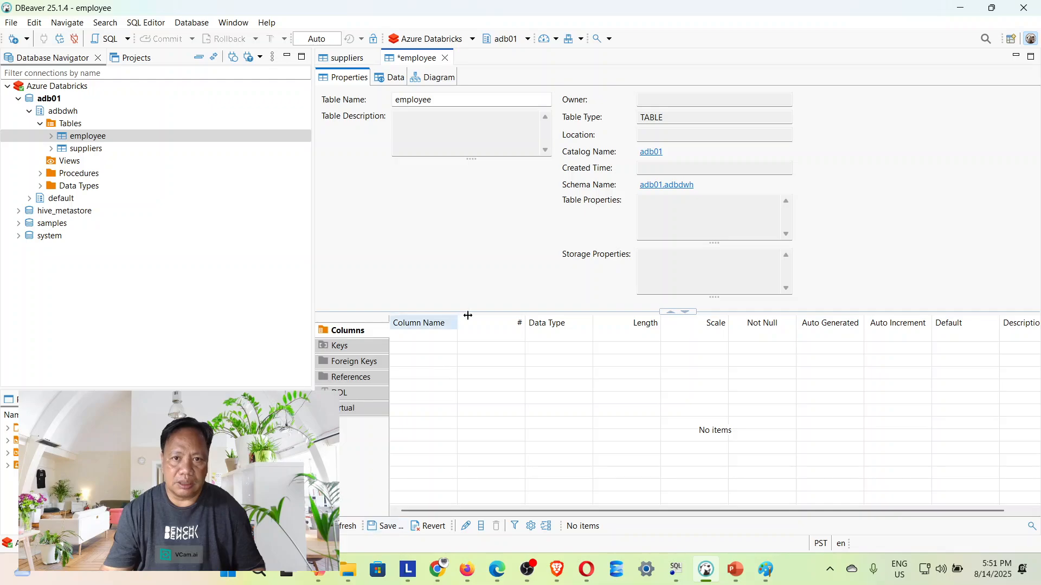
click(397, 80)
click(431, 79)
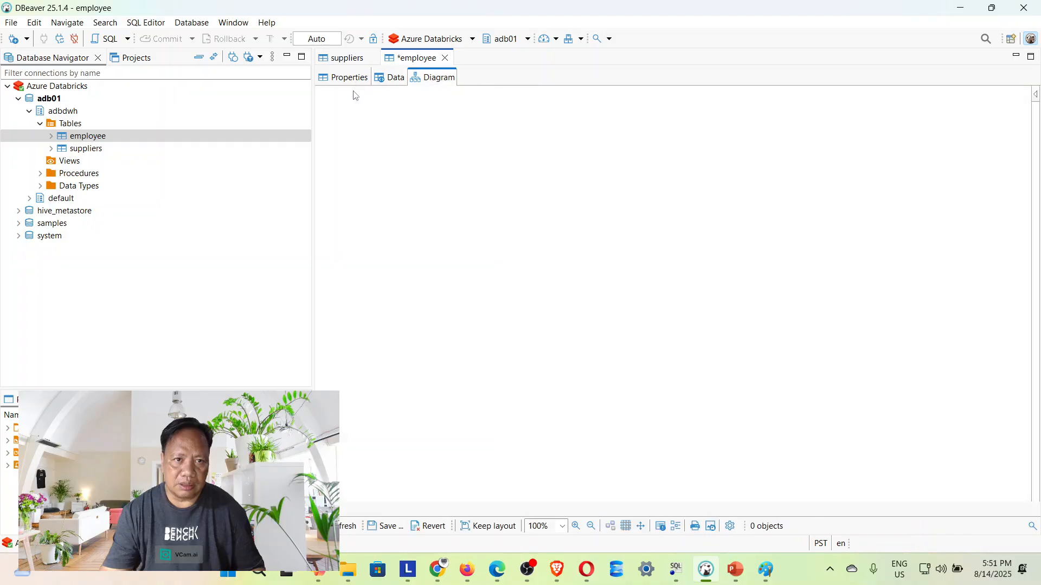
click(351, 79)
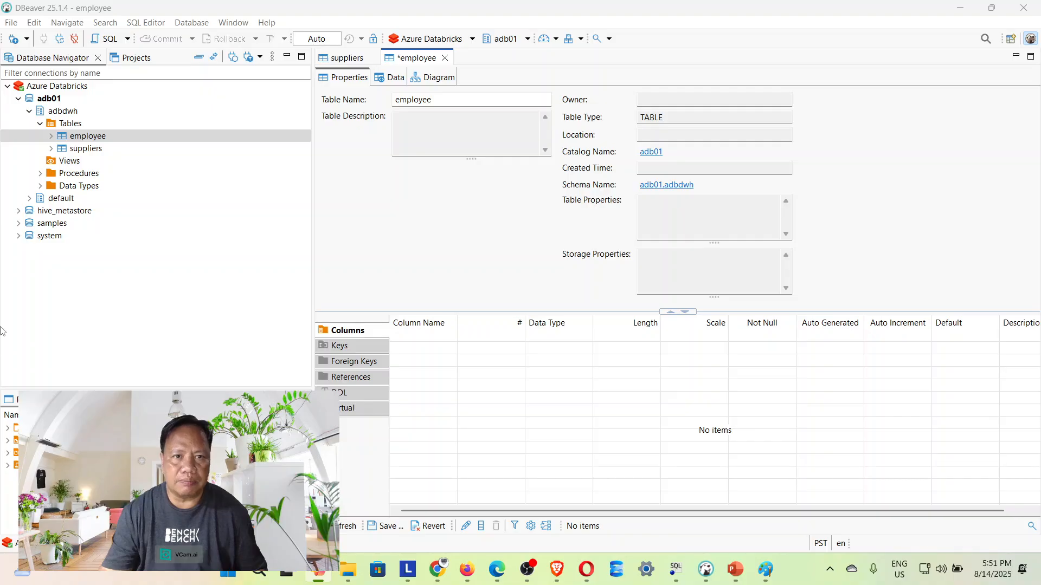
click(398, 86)
click(396, 79)
click(437, 80)
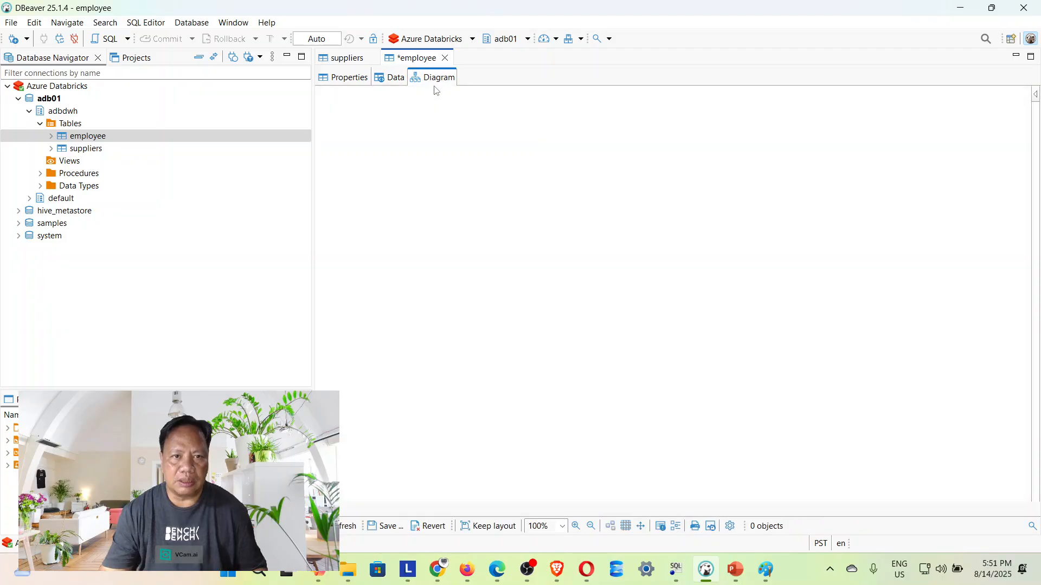
click(335, 81)
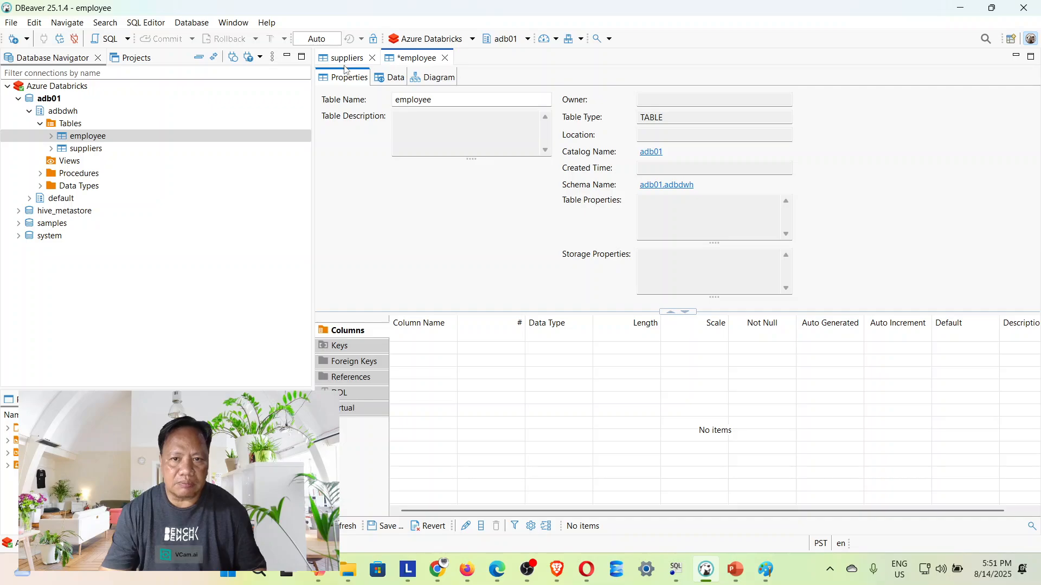
View the employee table's data and inspect its SQL query text in an enlarged pop-up
click(394, 78)
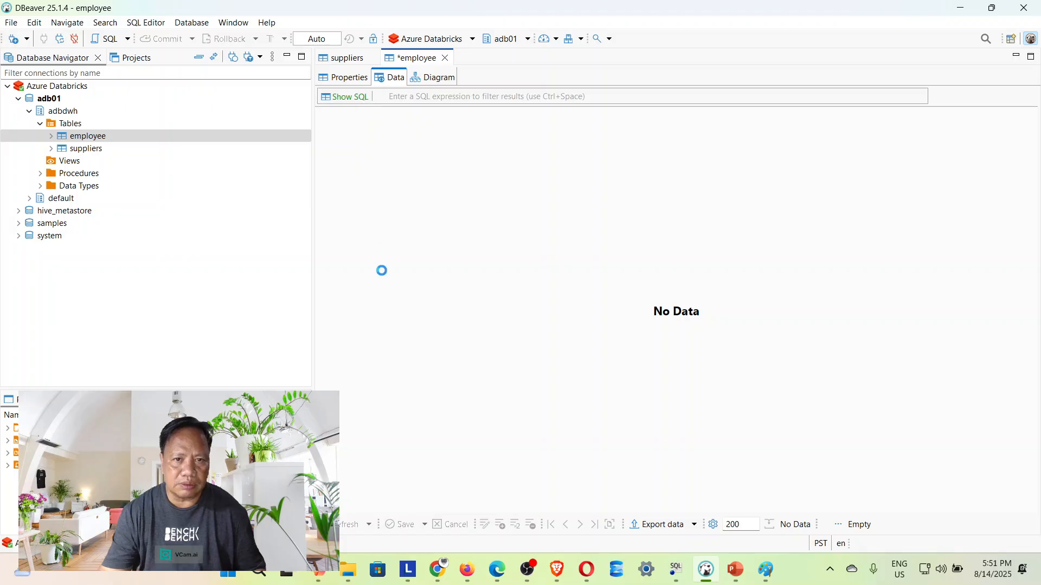
key(ctrl+space)
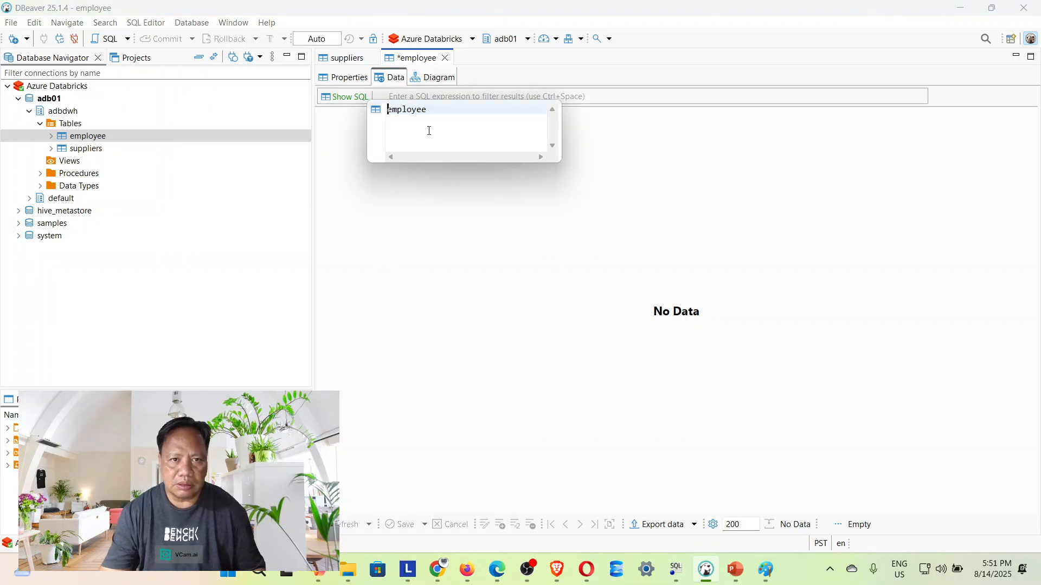
click(434, 114)
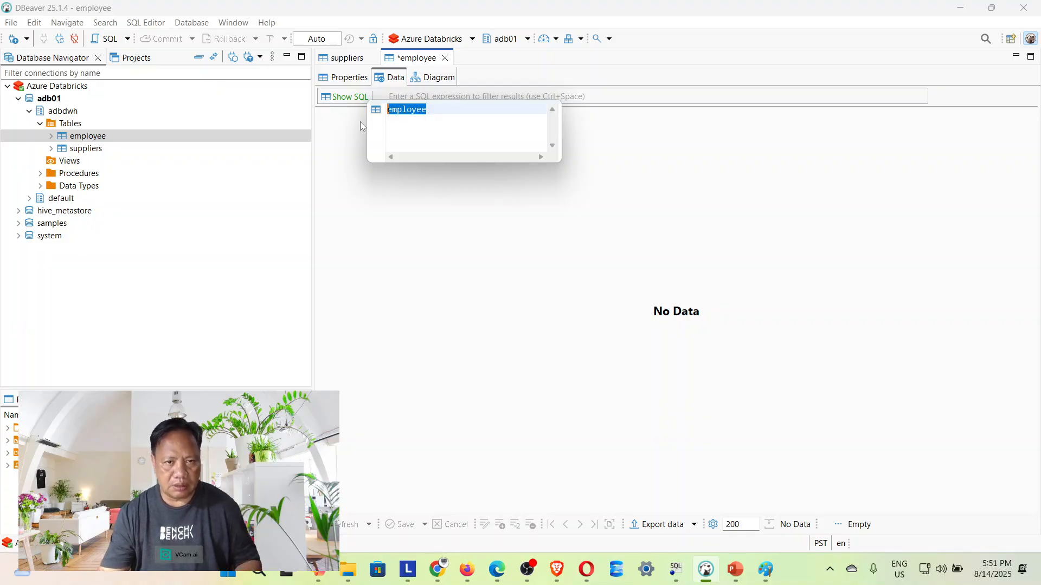
click(420, 128)
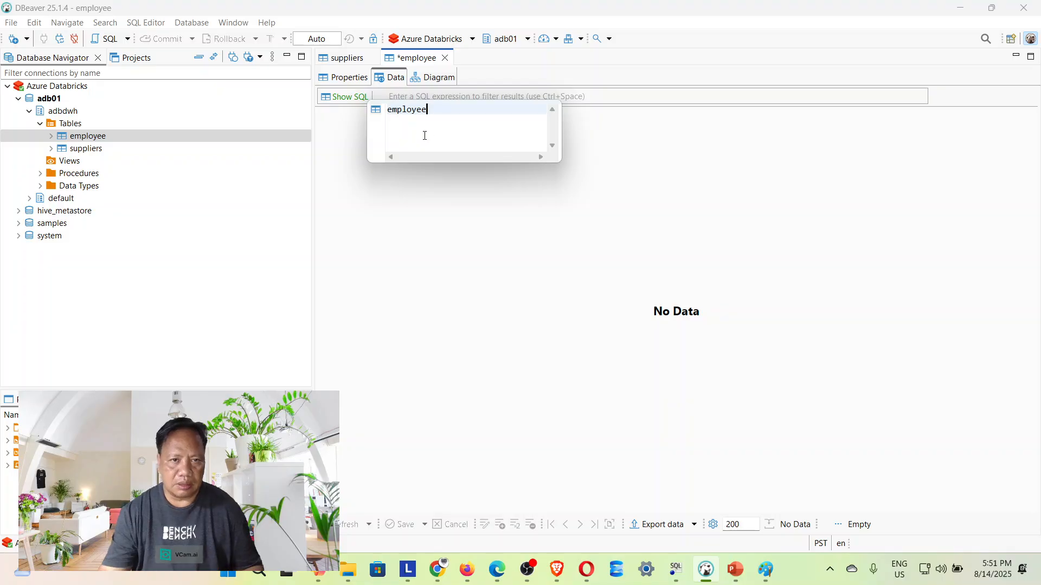
click(466, 131)
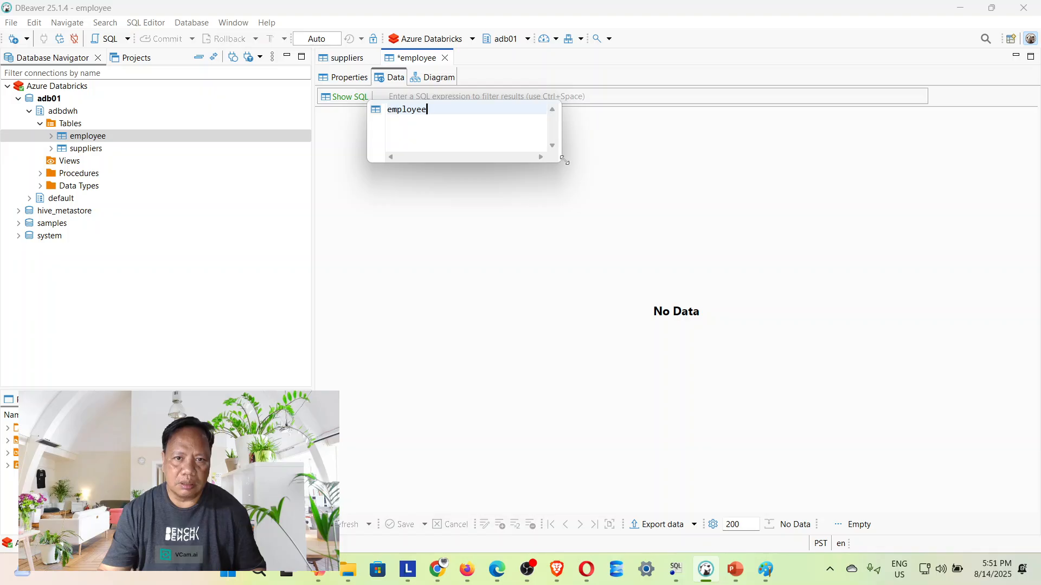
drag(562, 161, 828, 423)
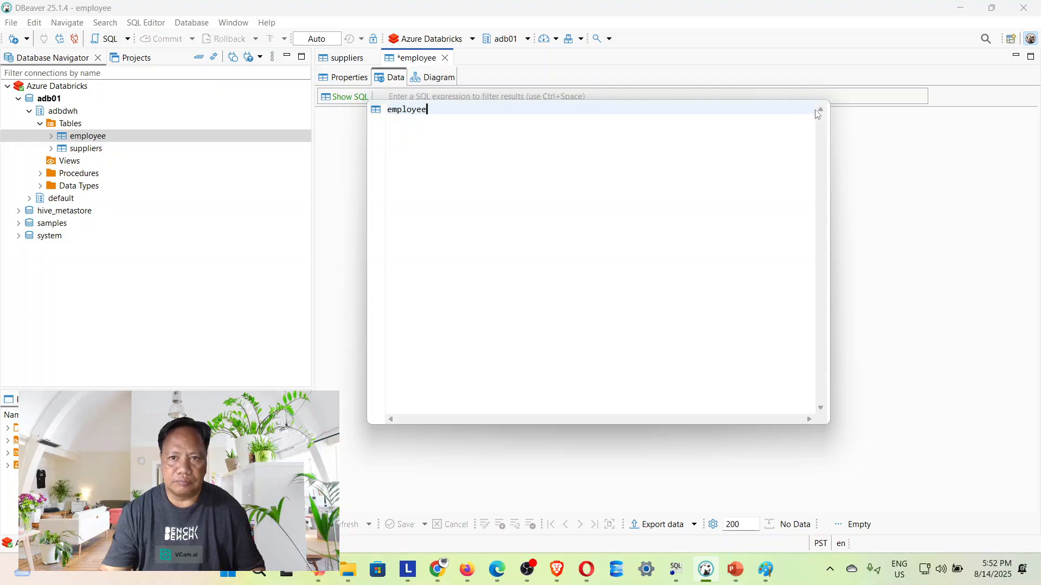
click(952, 181)
In a script on adbdwh, write CREATE TABLE employee: employee_id INT PRIMARY KEY; first_name, last_name, email, phone, job_title, department STRING; hire_date DATE; salary DECIMAL(10, 2)
click(76, 113)
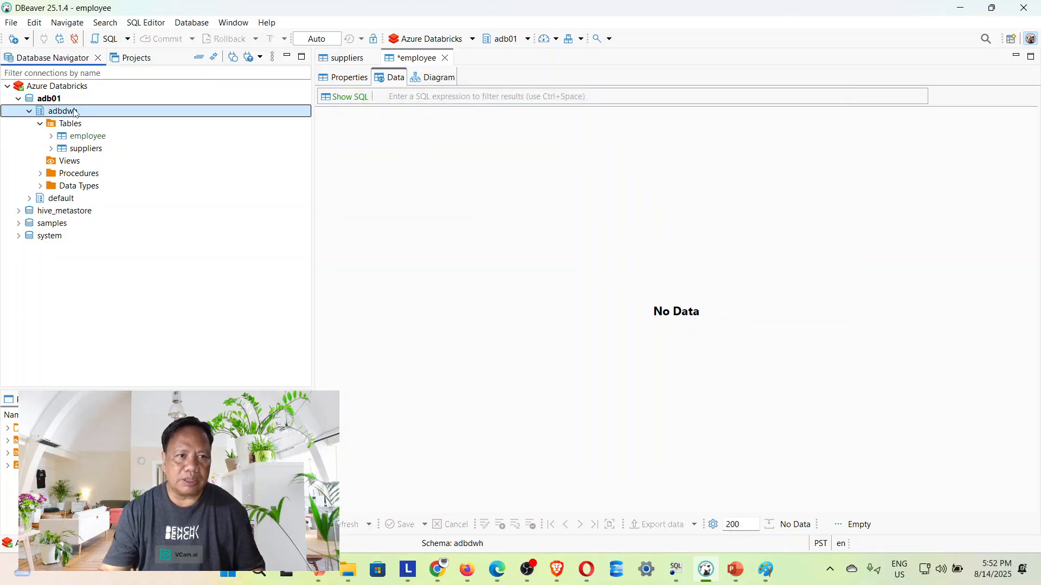
right_click(76, 112)
mouse_move(122, 116)
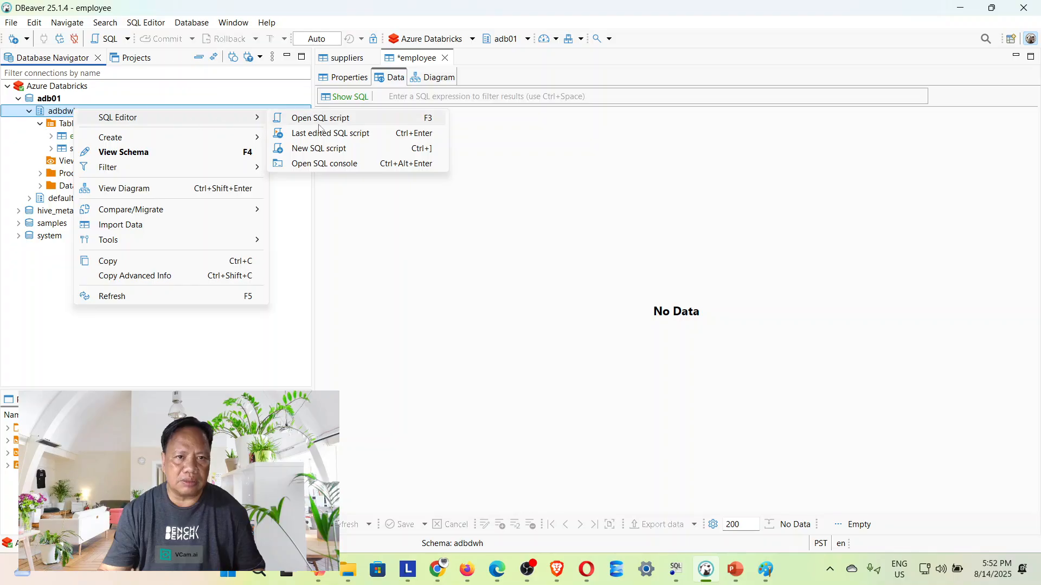
click(382, 125)
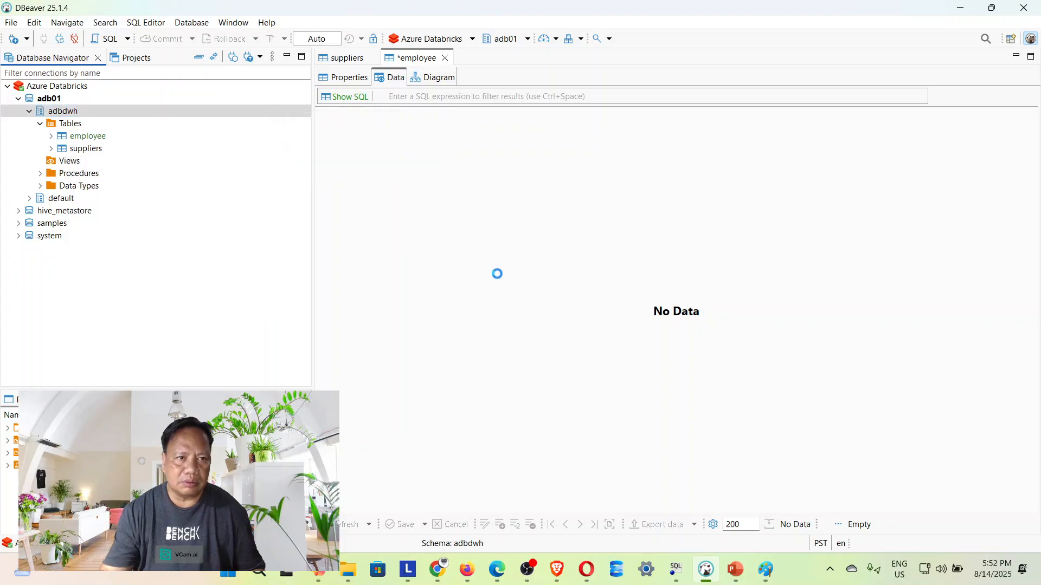
text(CREATE TABLE employee (     employee_id INT PRIMARY KEY,     first_name STRING,     last_name STRING,     email STRING,     phone STRING,     hire_date DATE,     job_title STRING,     department STRING,     salary DECIMAL(10, 2) );)
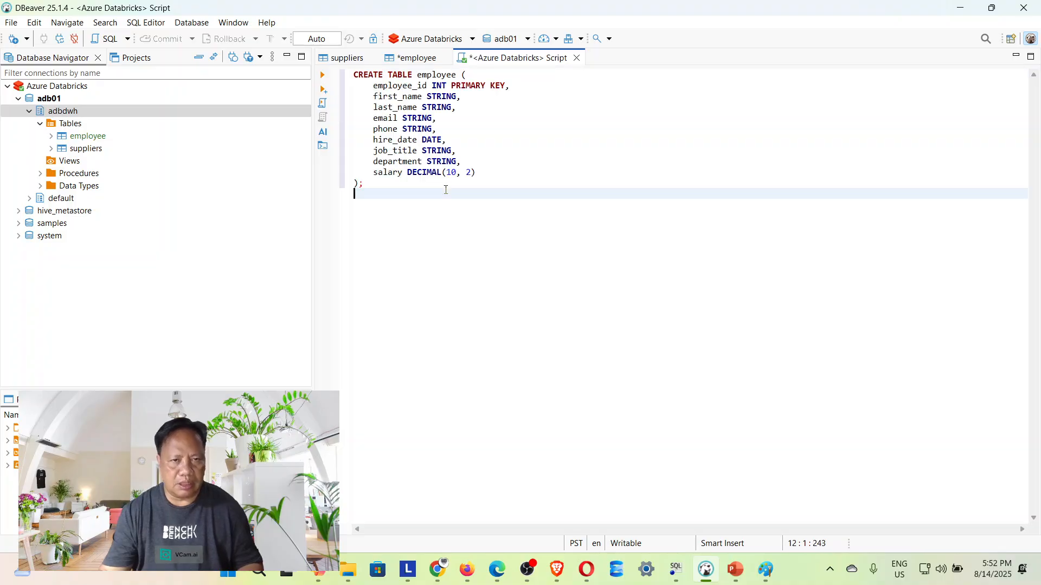
Execute the complete CREATE TABLE employee statement and refresh the adbdwh schema to look for the table
drag(507, 225, 217, 73)
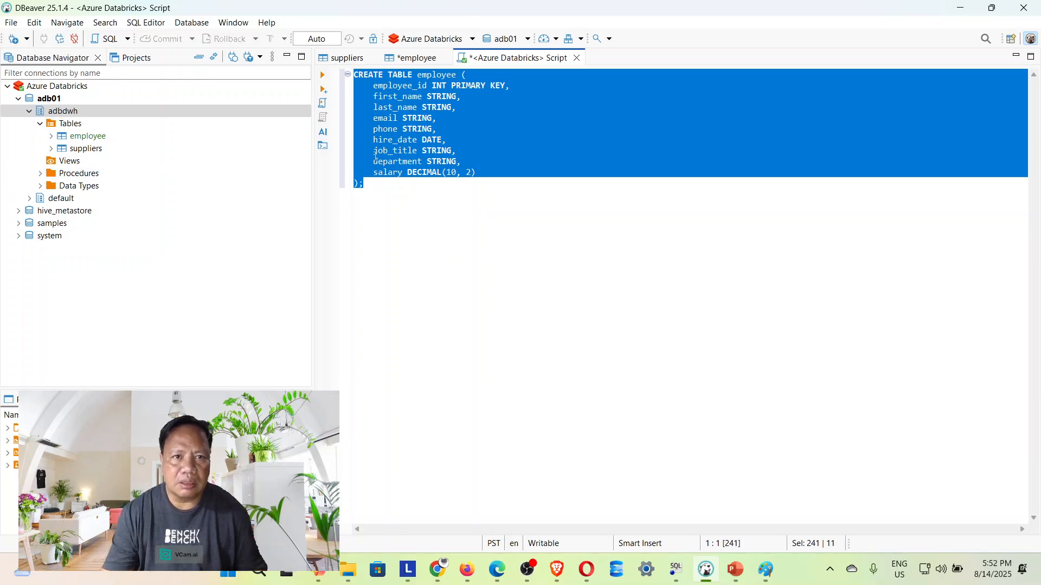
click(322, 75)
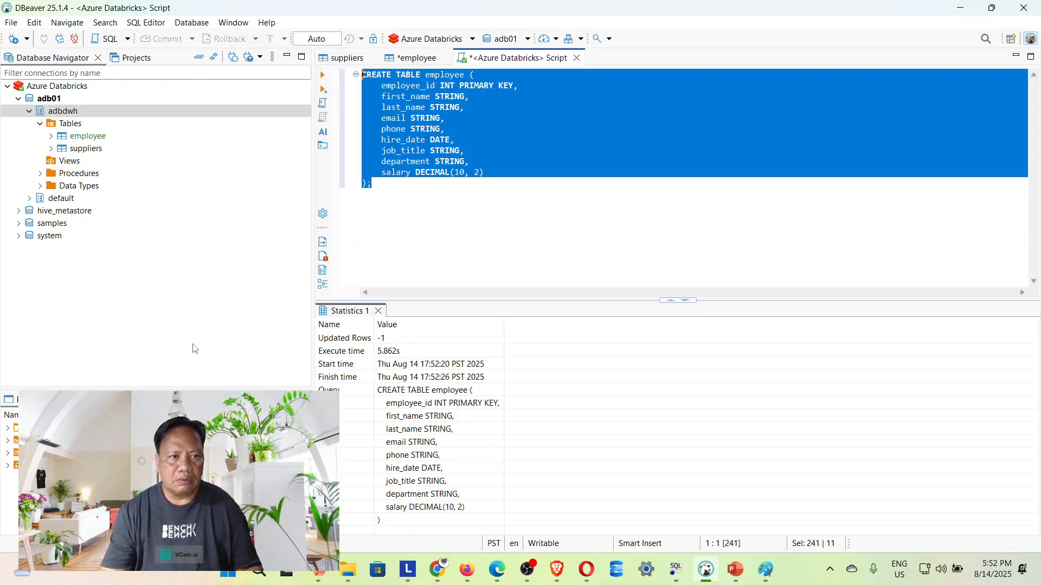
click(75, 112)
right_click(75, 115)
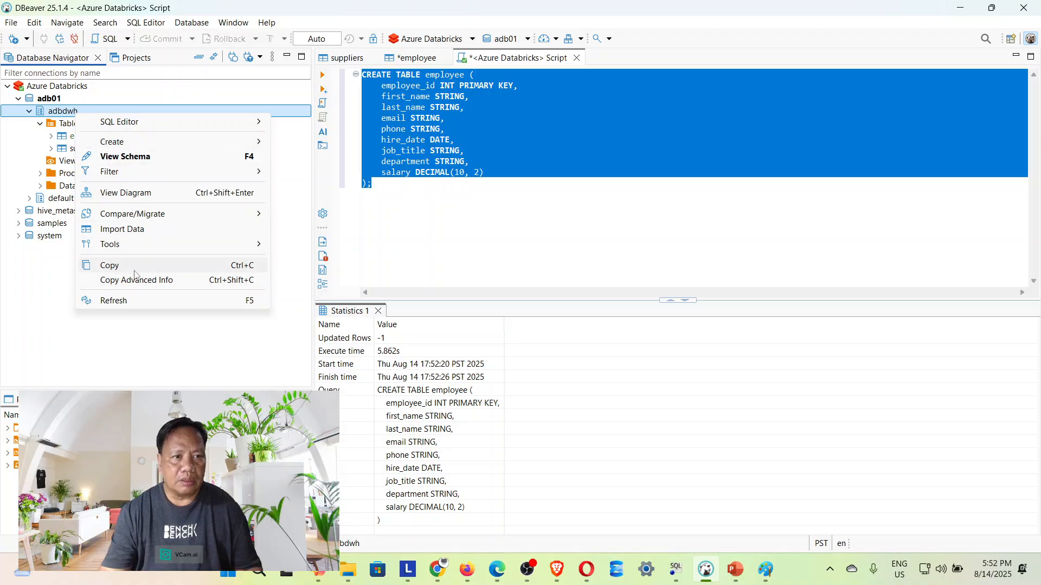
click(120, 302)
click(97, 148)
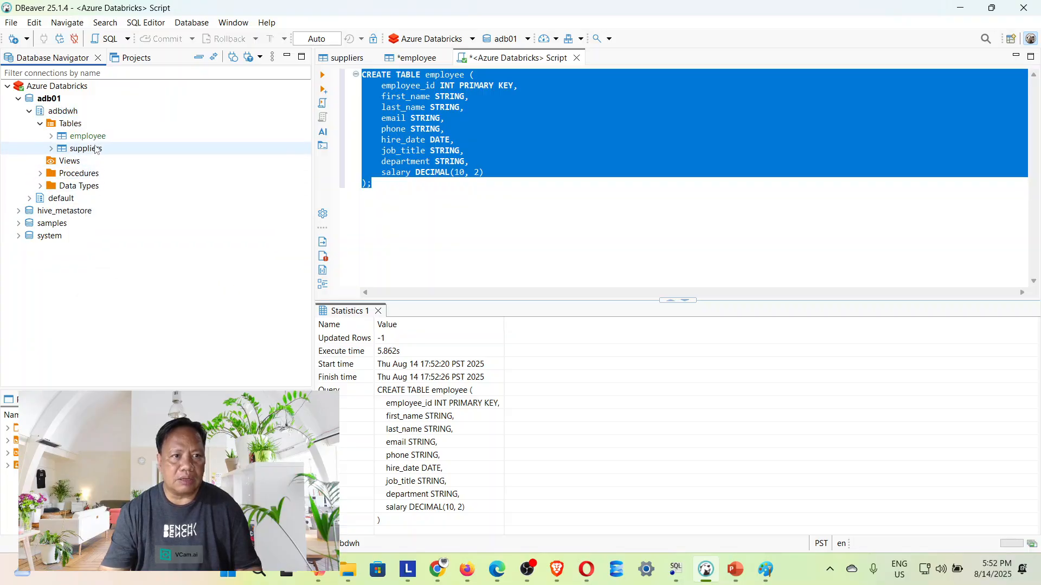
click(52, 137)
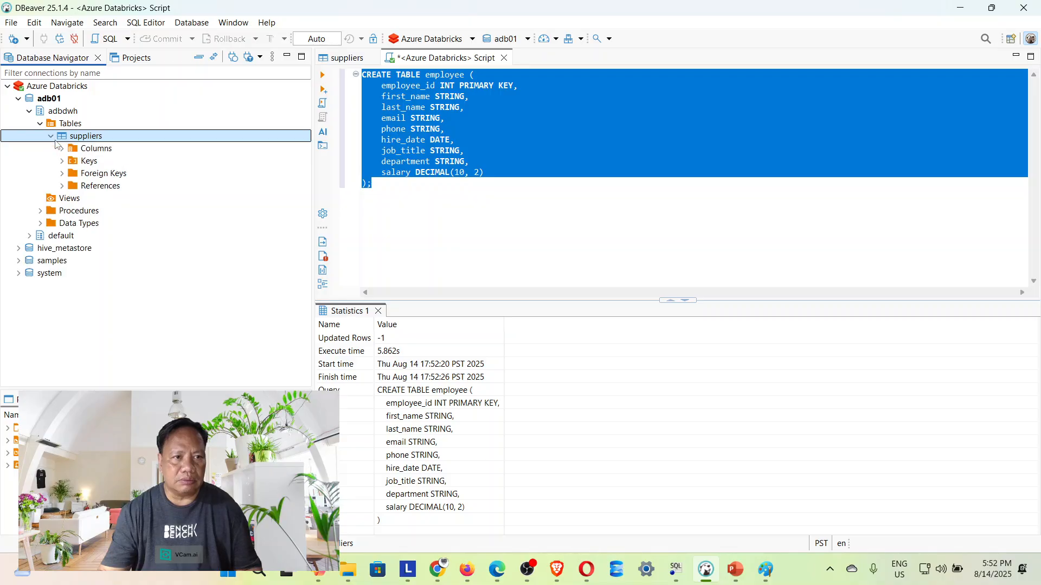
Refresh the adbdwh schema once more and re-expand its Tables folder
click(70, 125)
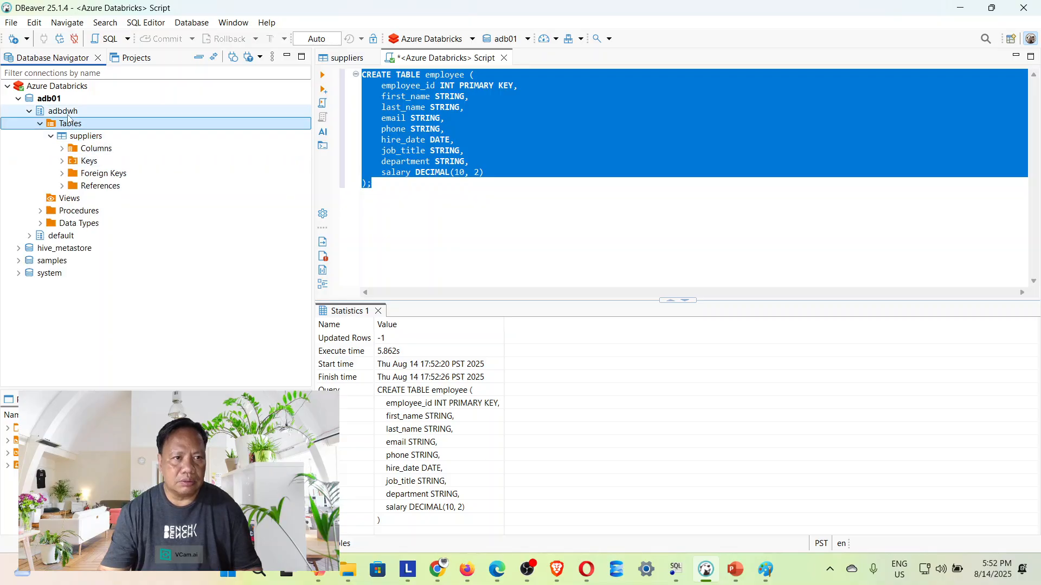
click(68, 115)
right_click(68, 115)
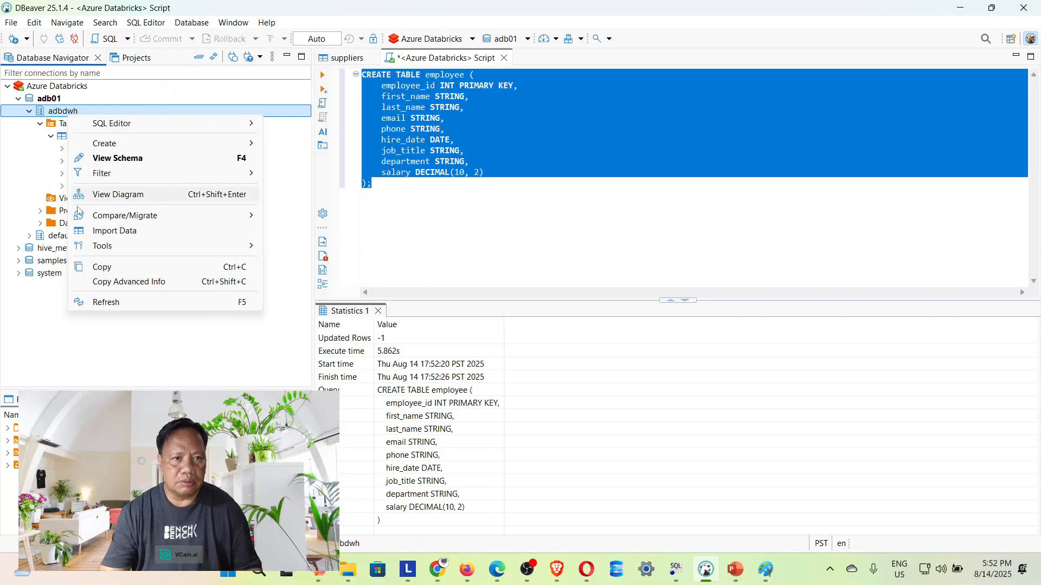
click(107, 303)
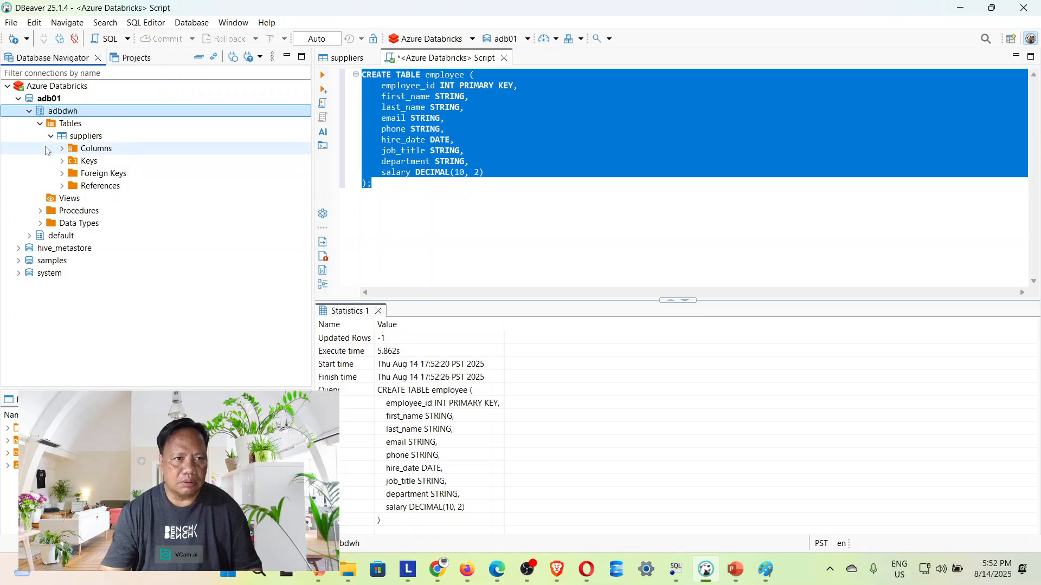
click(40, 125)
click(41, 125)
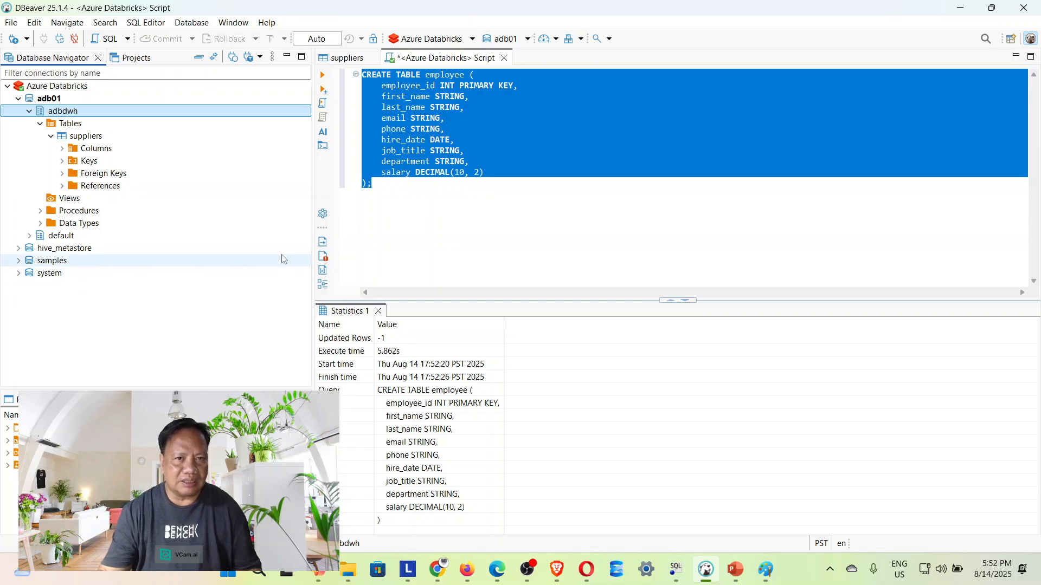
Try to run the whole CREATE TABLE employee script a second time
click(485, 129)
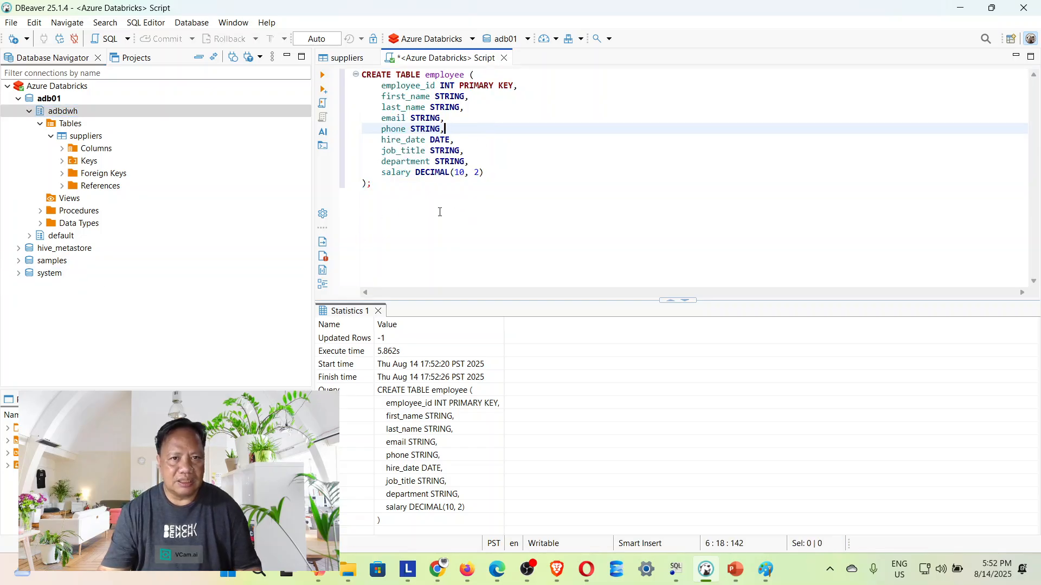
click(402, 195)
key(ctrl+a)
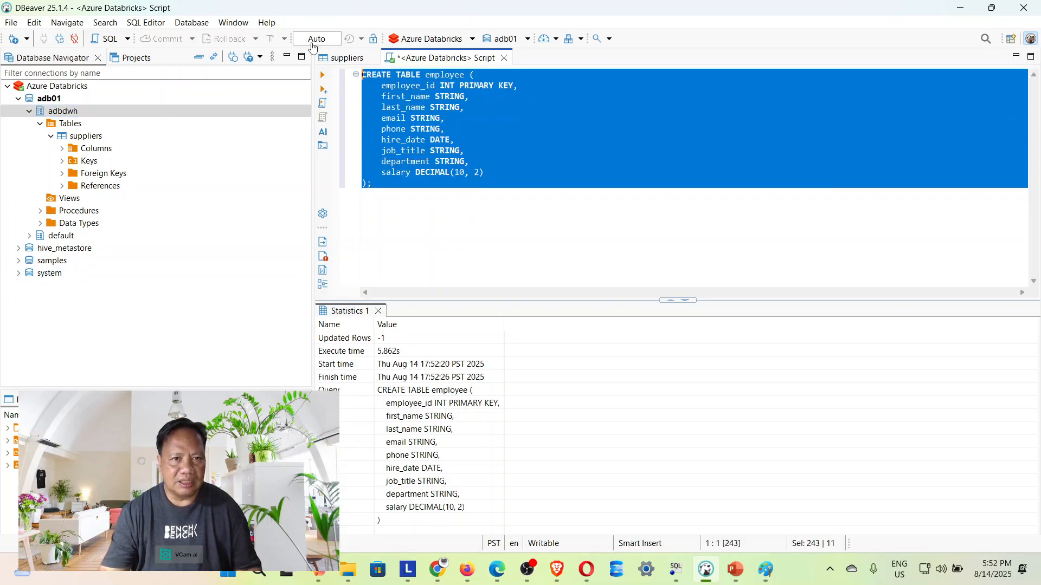
click(324, 76)
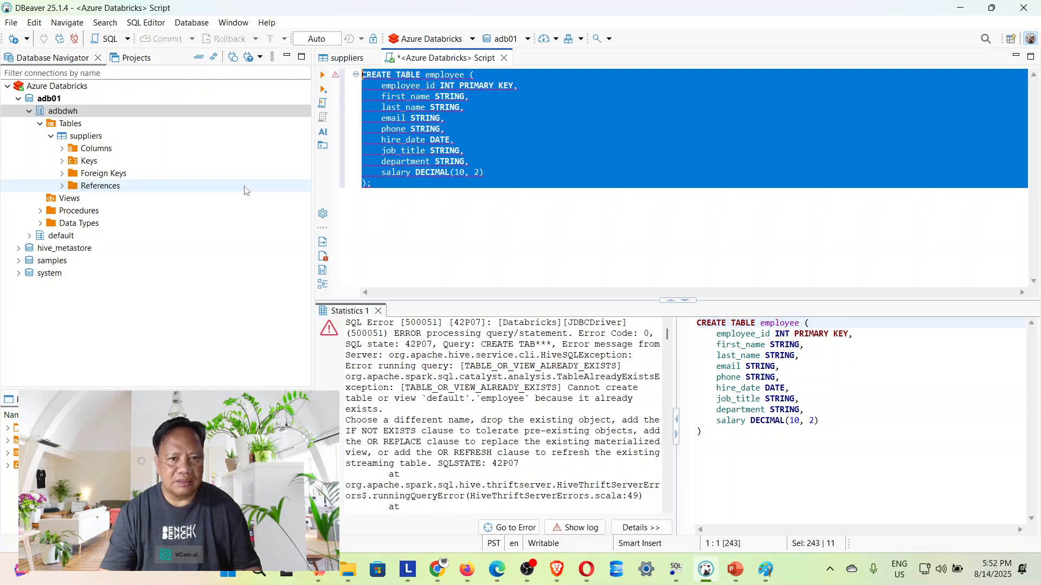
Refresh adbdwh after the second run and recheck its table list for employee
click(77, 115)
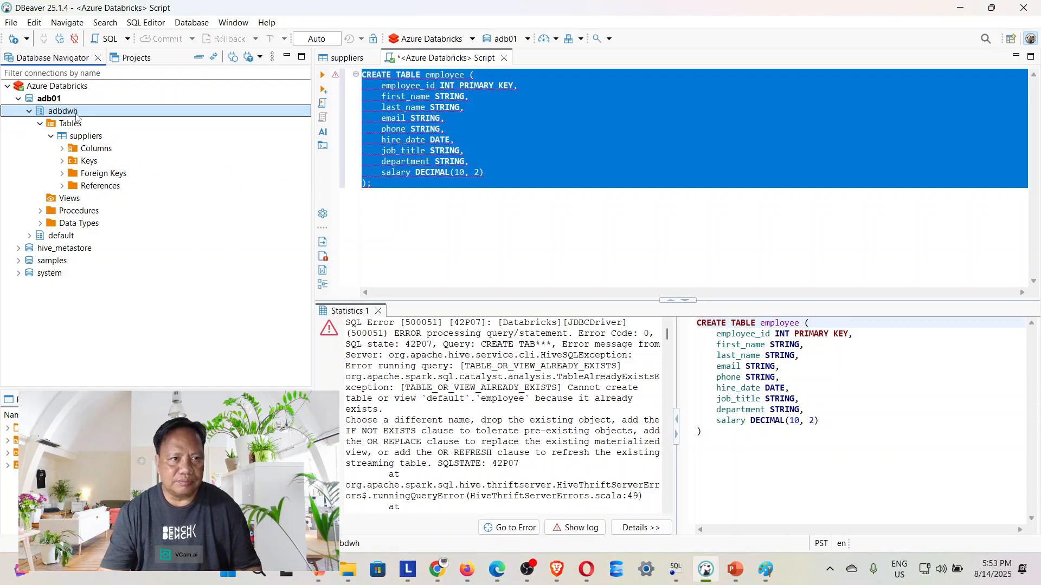
right_click(76, 115)
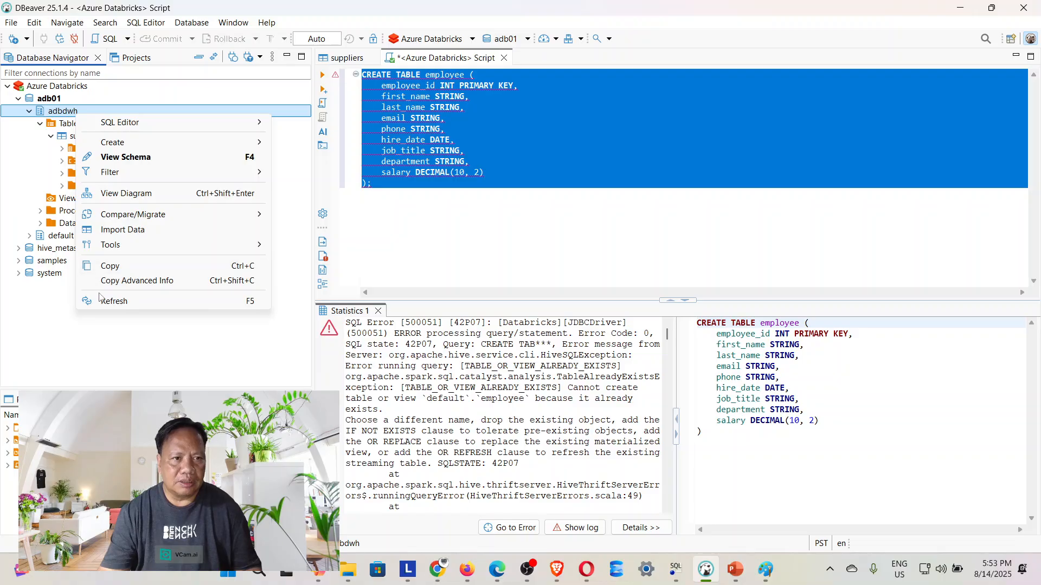
click(156, 302)
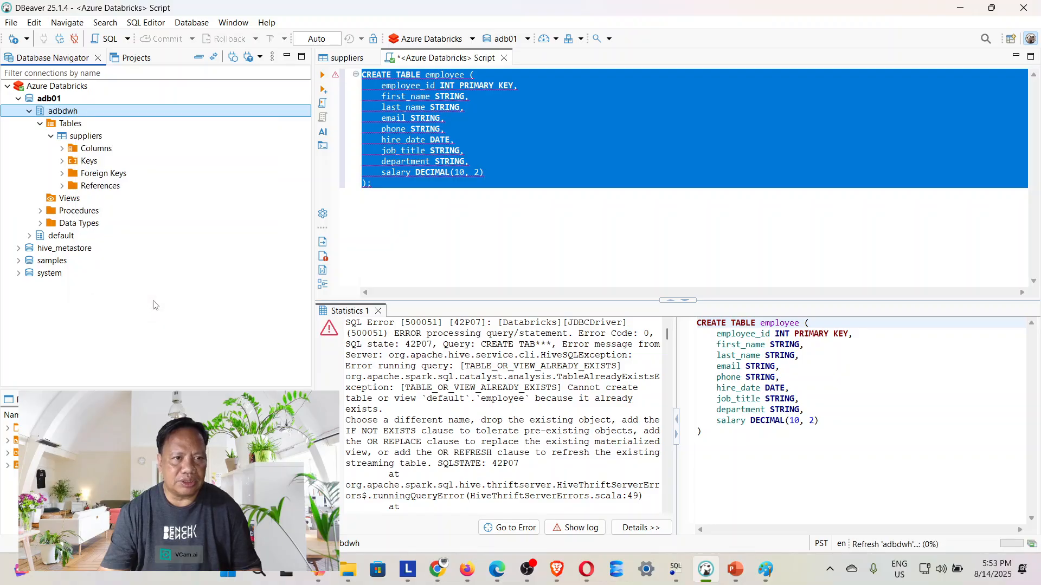
right_click(69, 127)
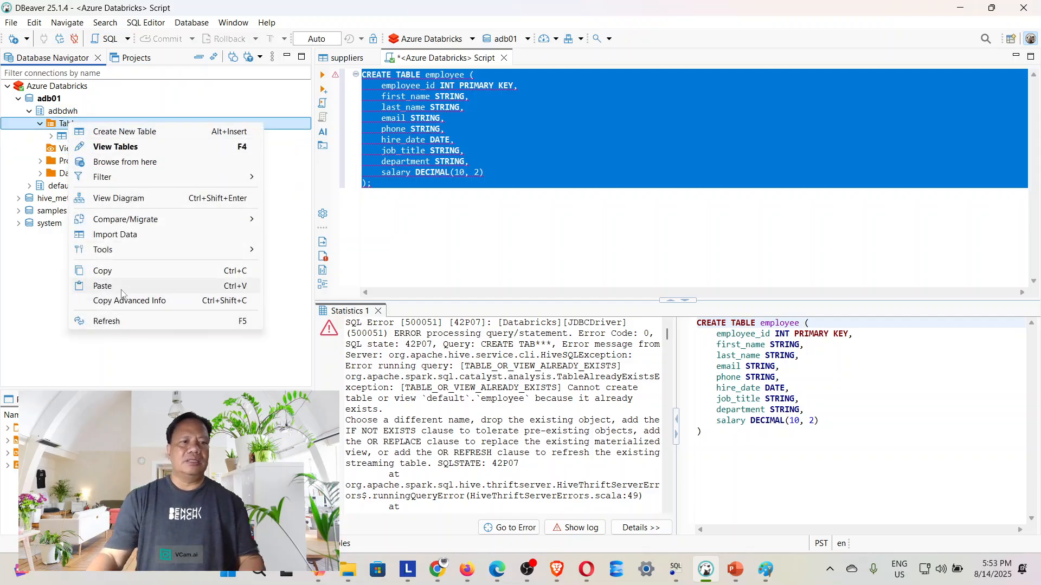
click(475, 153)
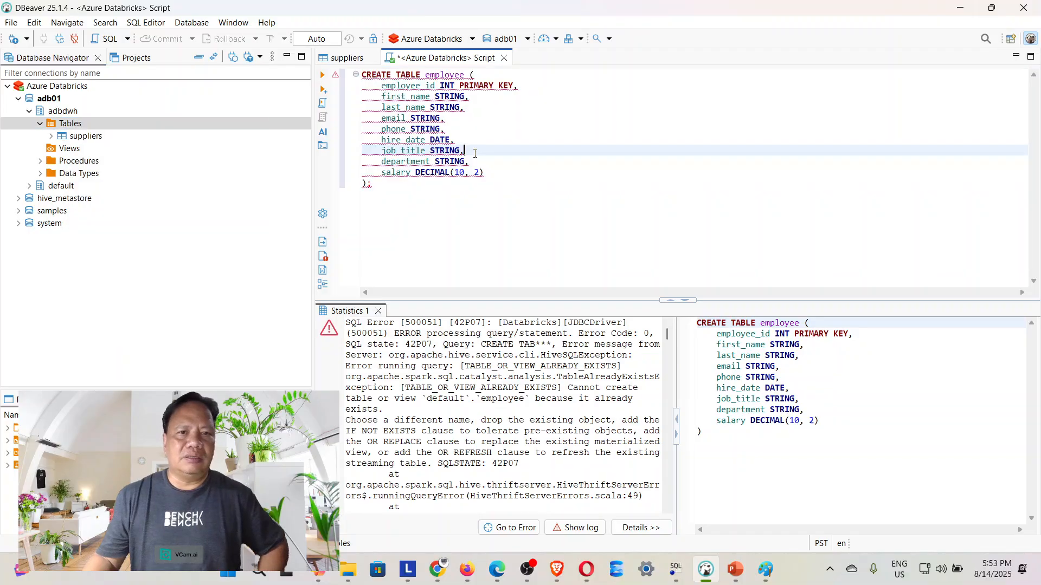
click(41, 128)
click(41, 128)
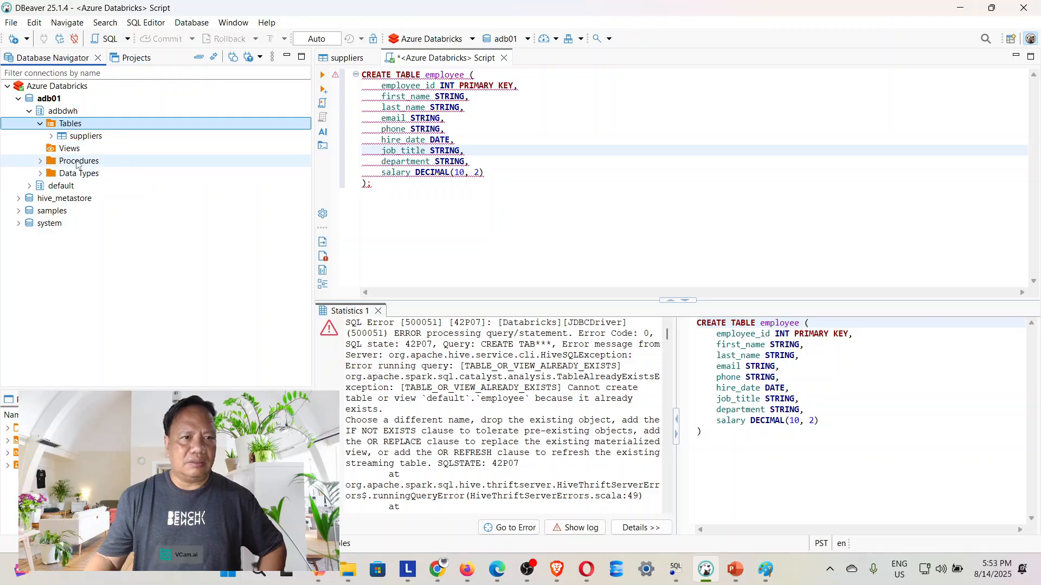
Expand the default schema's tables and select the employee table there
click(30, 185)
click(40, 198)
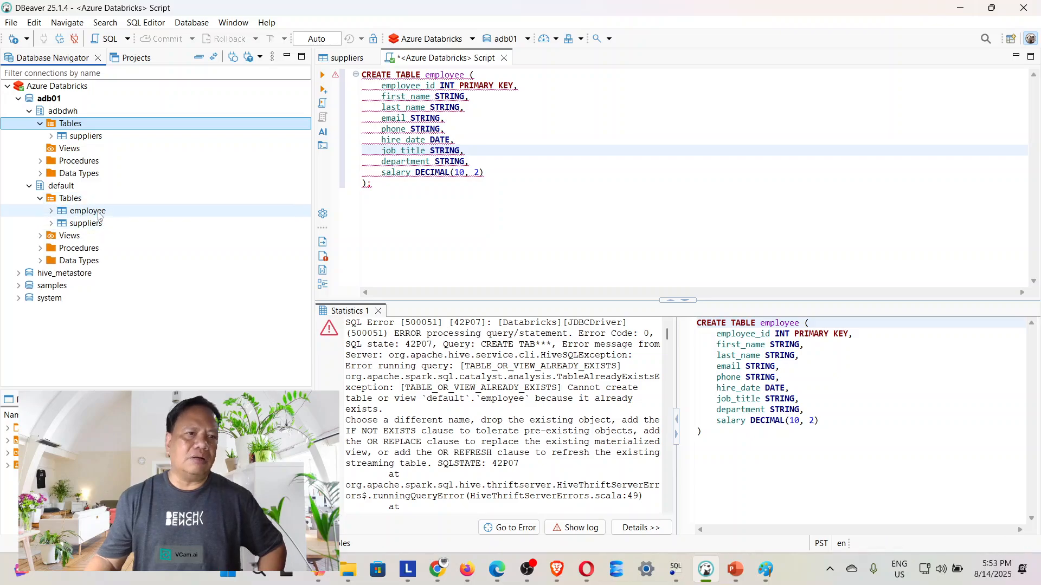
click(60, 186)
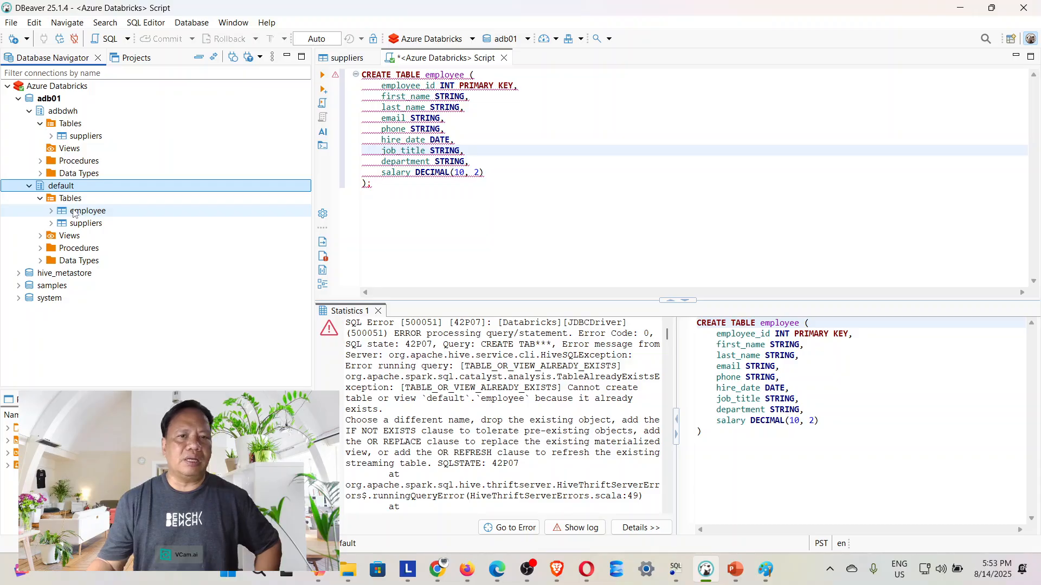
click(73, 212)
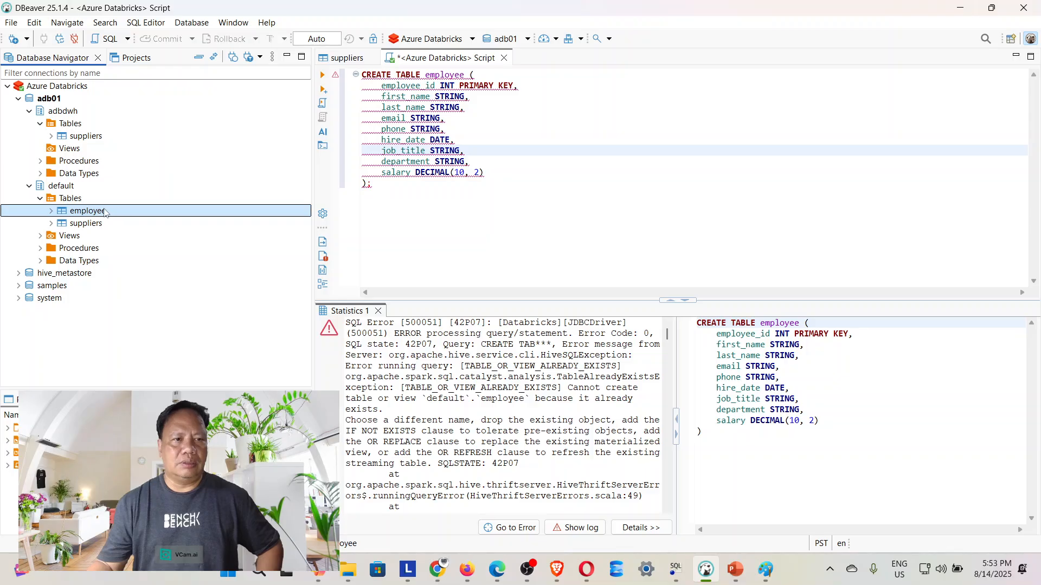
Try to move the employee table from the default schema into the adbdwh schema
drag(111, 212, 106, 136)
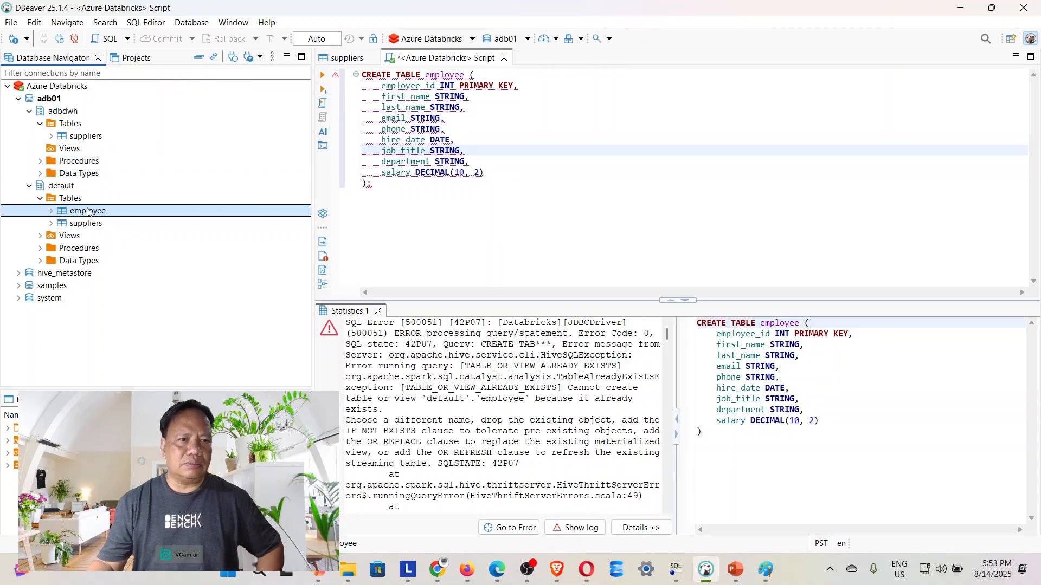
drag(86, 213, 91, 111)
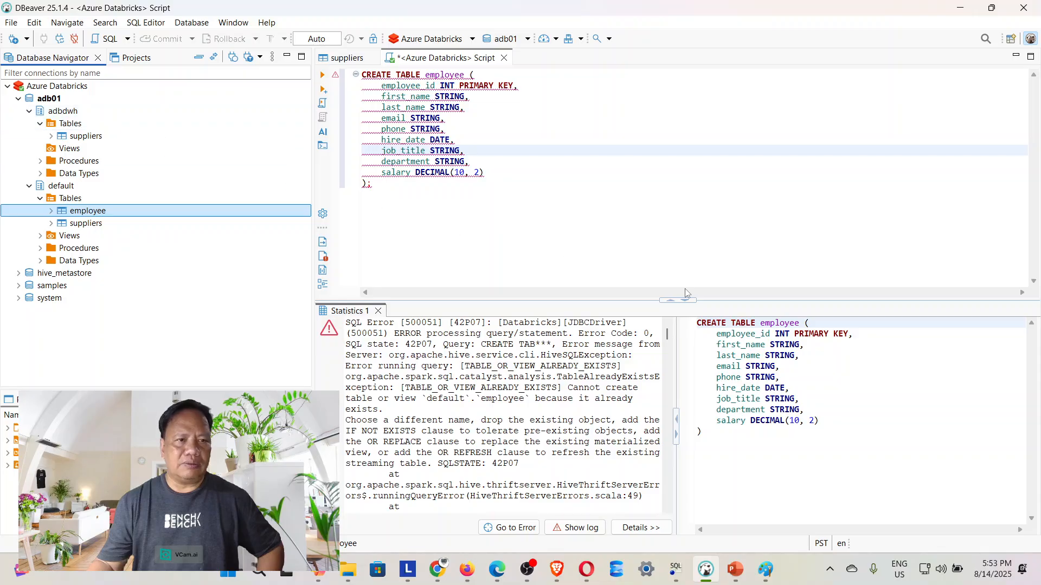
click(518, 240)
Expand the default schema's employee table to its columns, keys, foreign keys and references
click(78, 211)
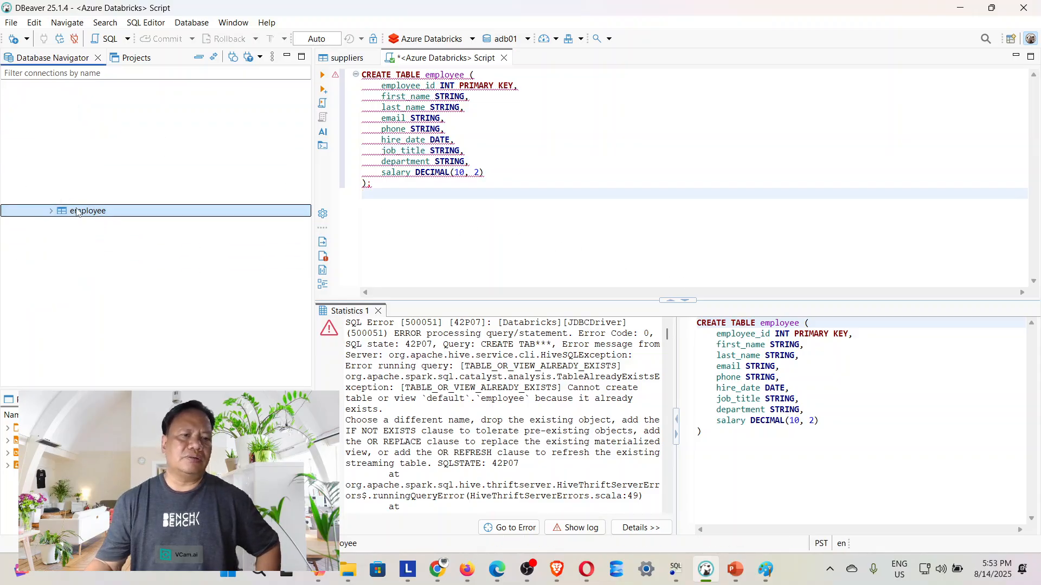
click(51, 211)
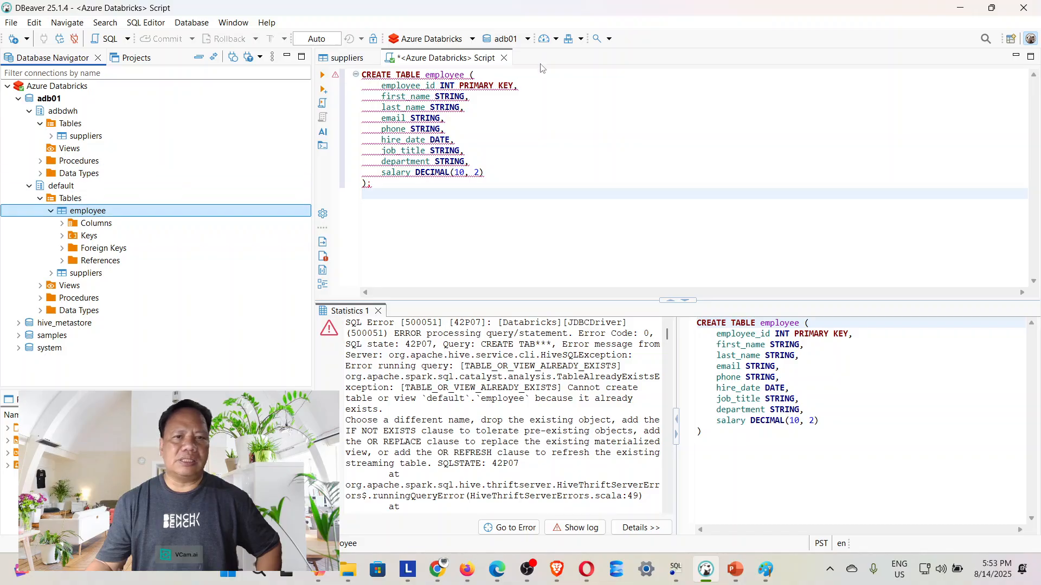
Close the employee creation script and open the default schema's employee table
click(503, 58)
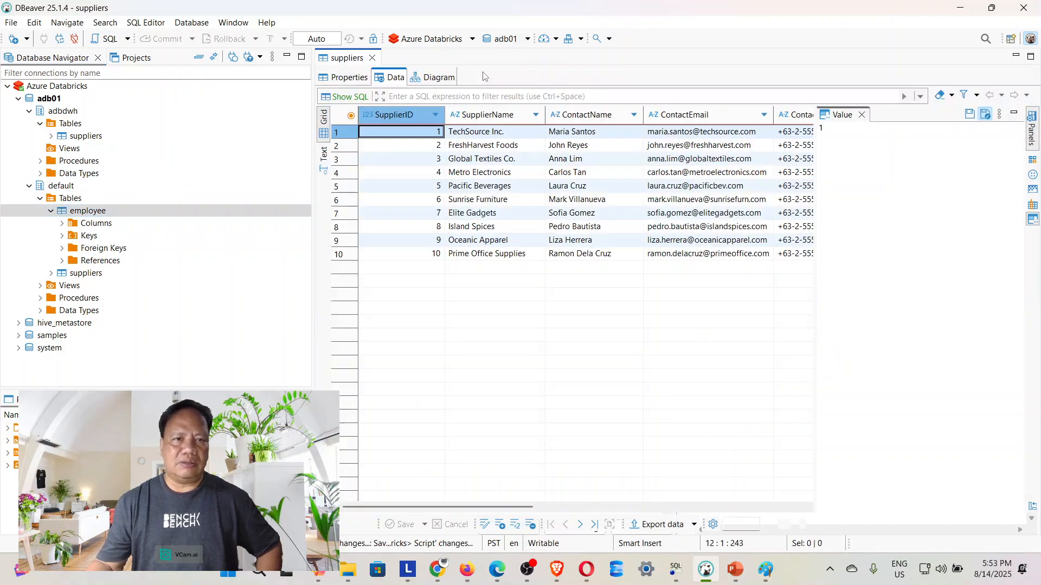
right_click(97, 213)
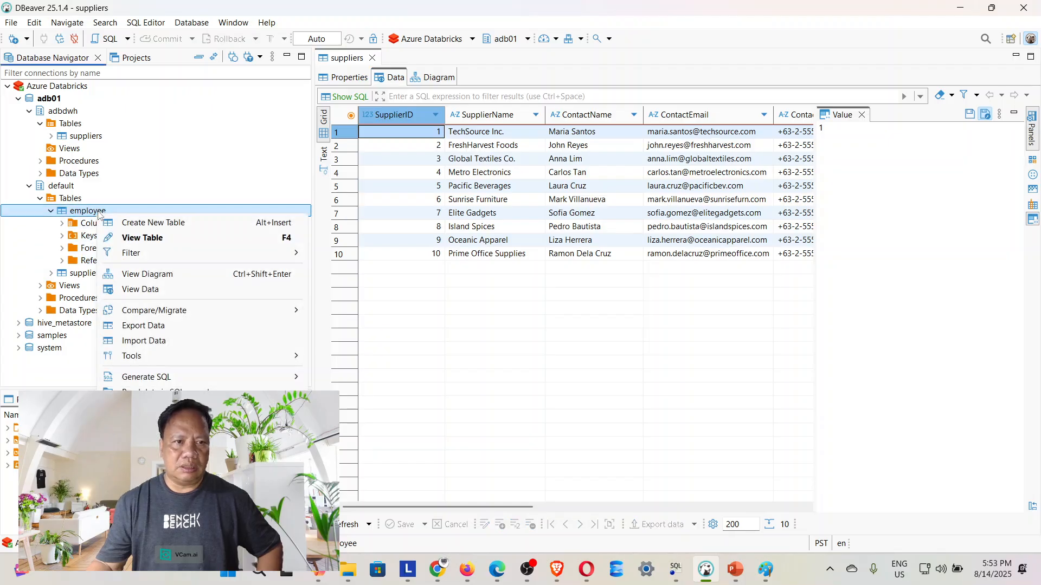
click(129, 238)
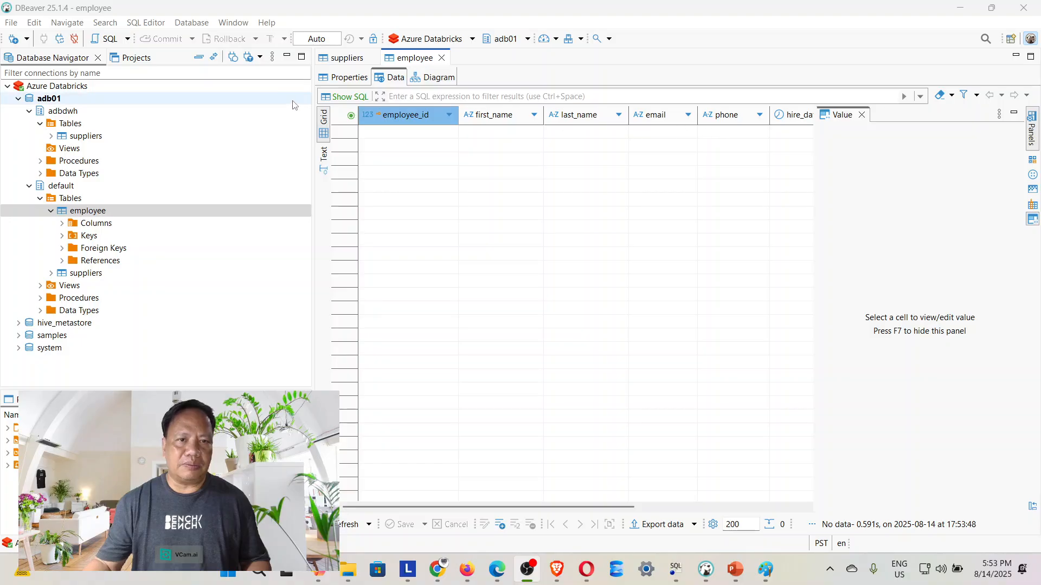
Review the employee table's properties and diagram, and collapse the Azure Databricks connection tree
click(345, 77)
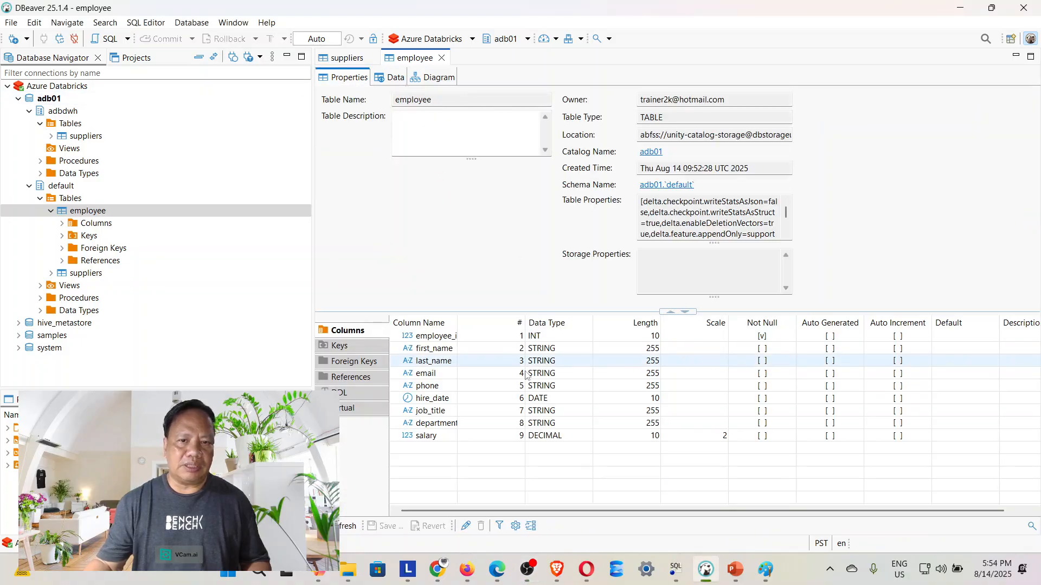
click(438, 77)
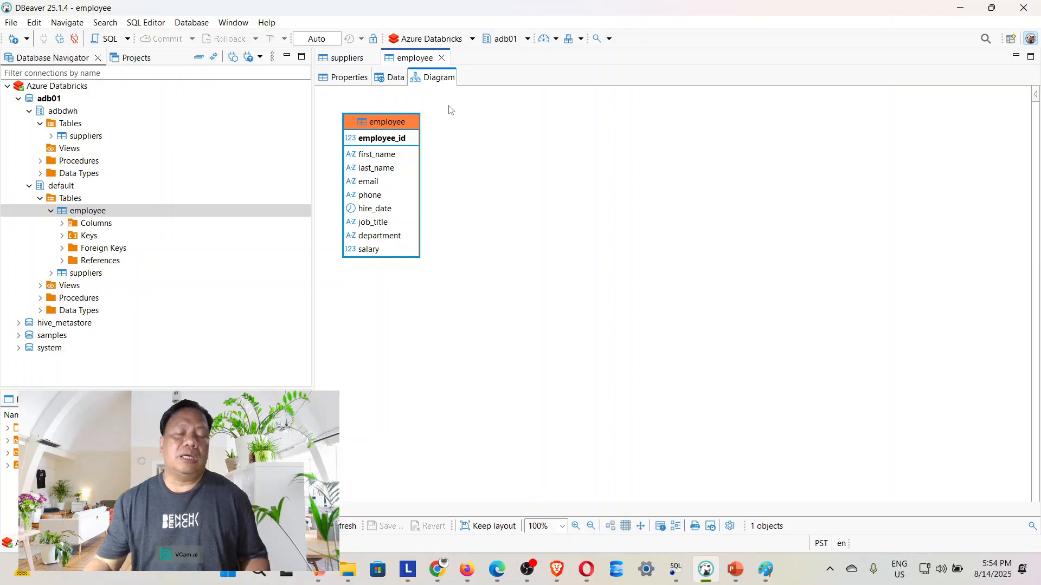
click(388, 80)
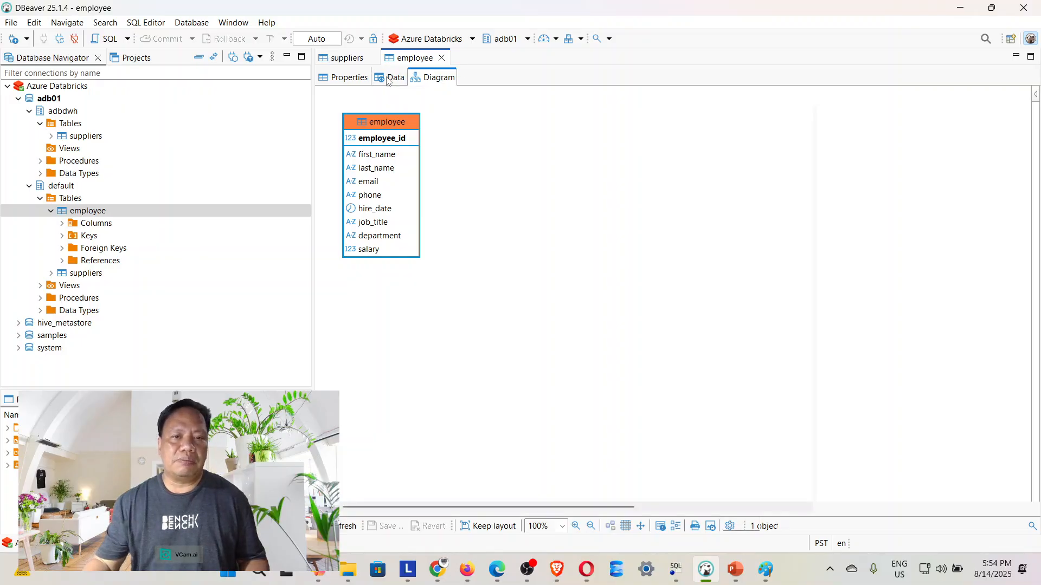
click(350, 78)
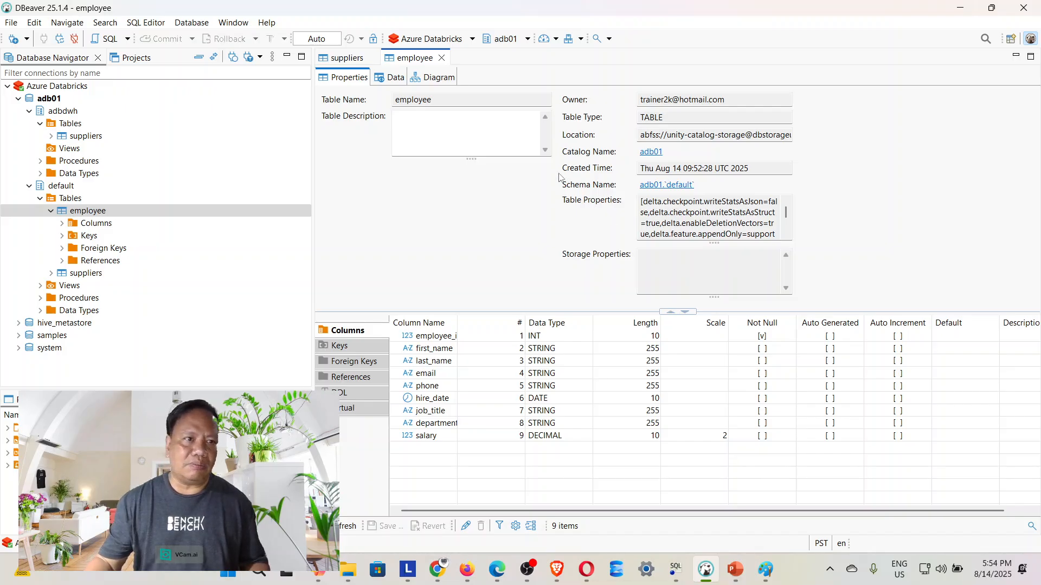
click(7, 85)
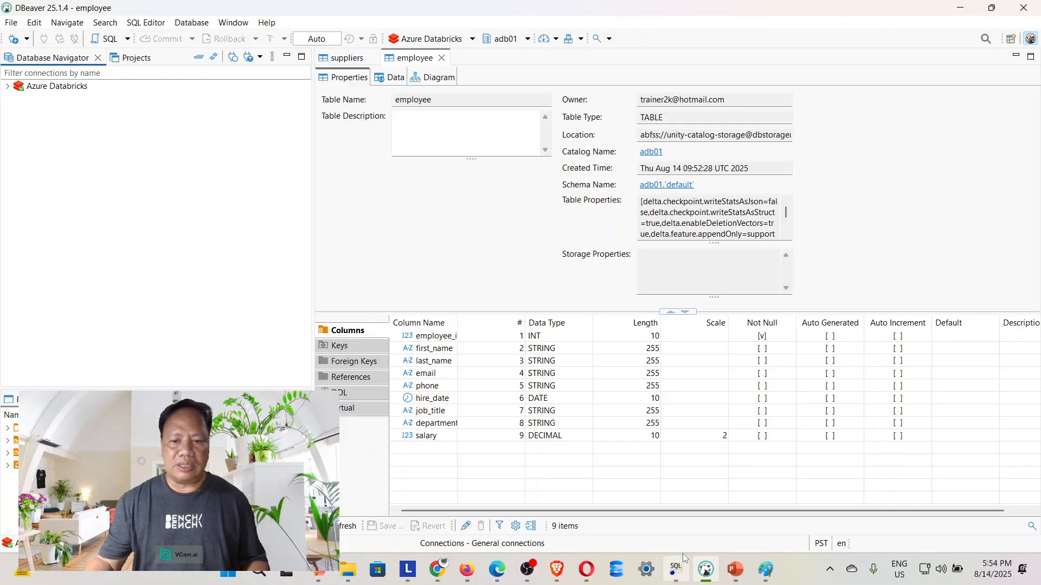
Switch to File Explorer and launch SQLWorkbench64.exe from the extracted Workbench-Build132-with-optional-libs folder inside installer
click(348, 570)
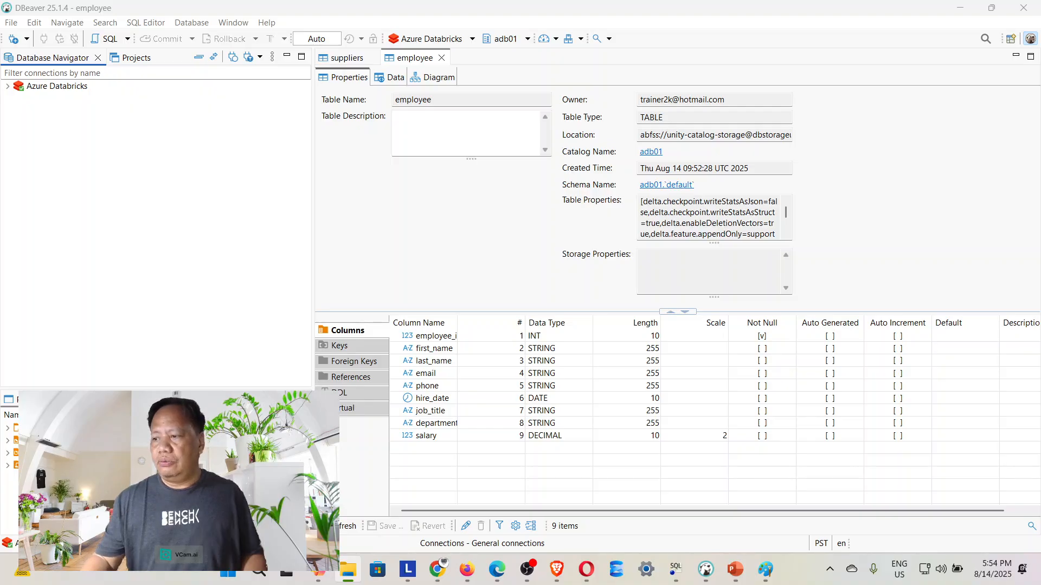
drag(1040, 5, 552, 0)
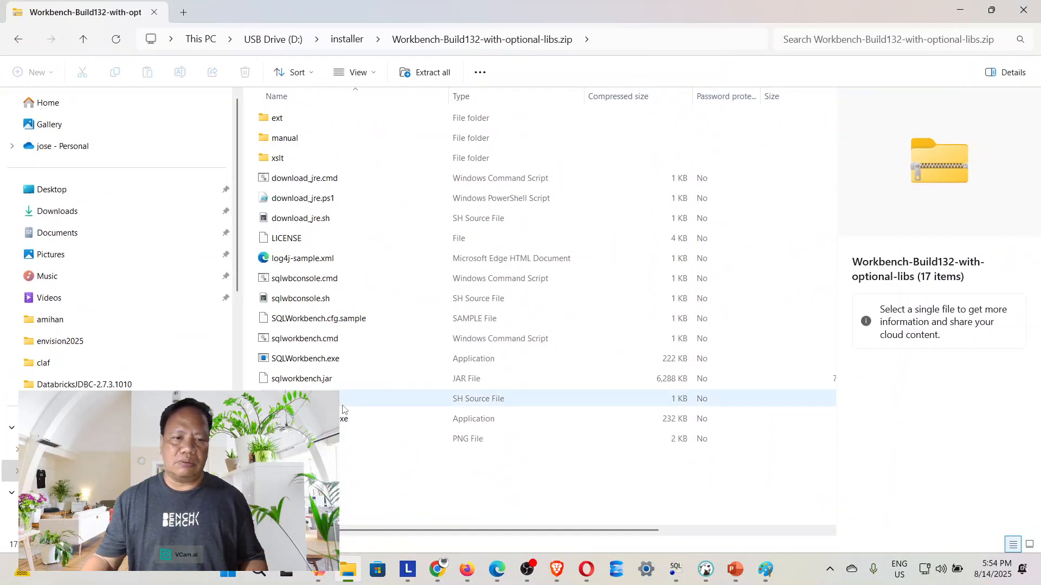
double_click(471, 418)
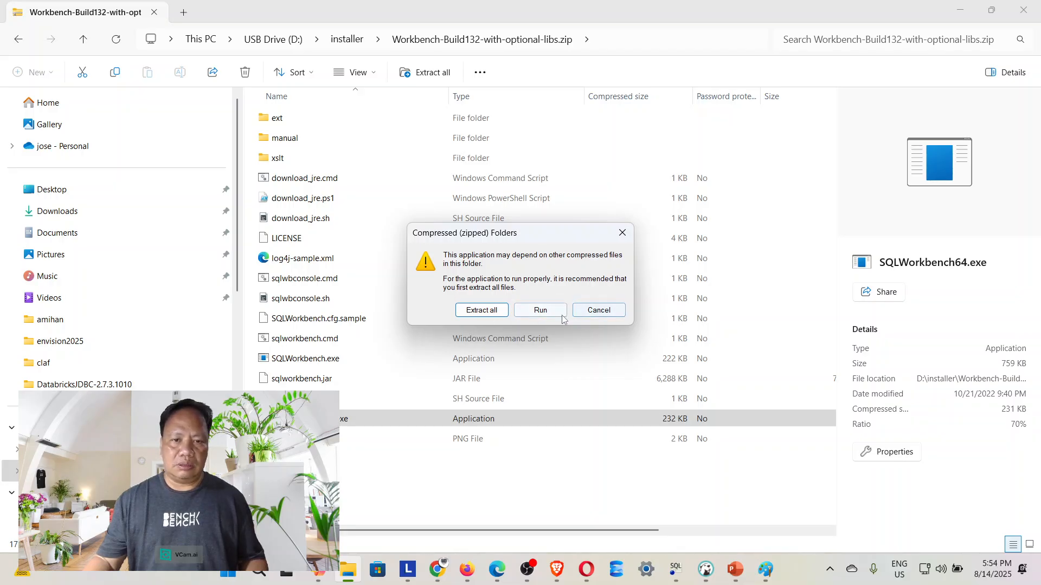
click(622, 232)
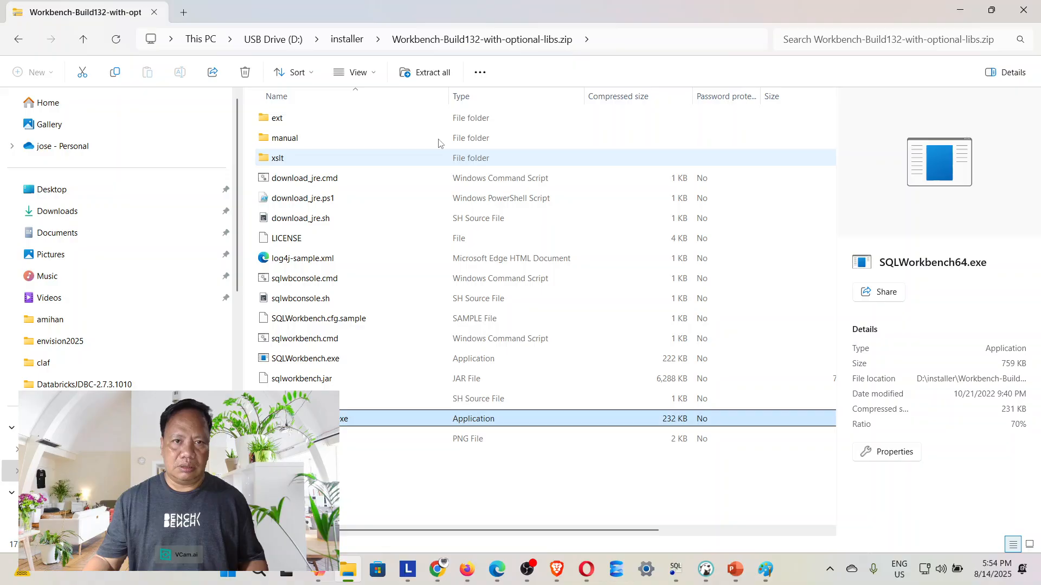
click(347, 39)
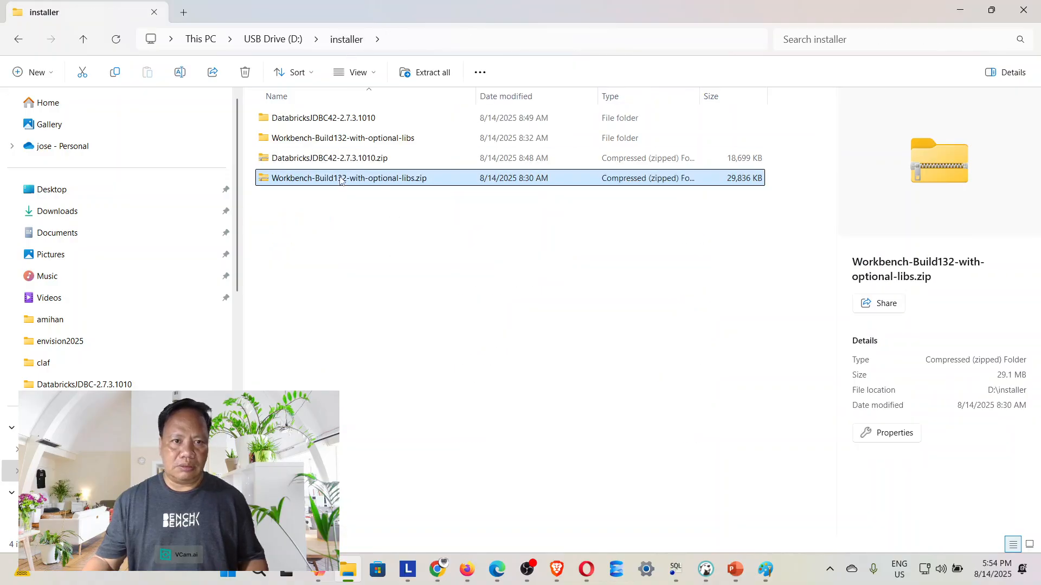
double_click(338, 141)
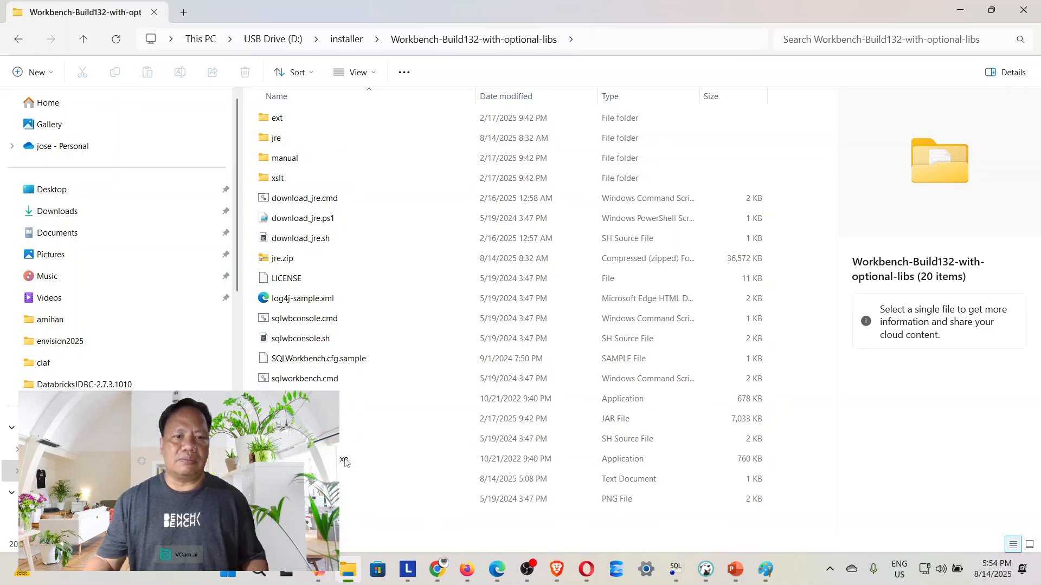
click(343, 460)
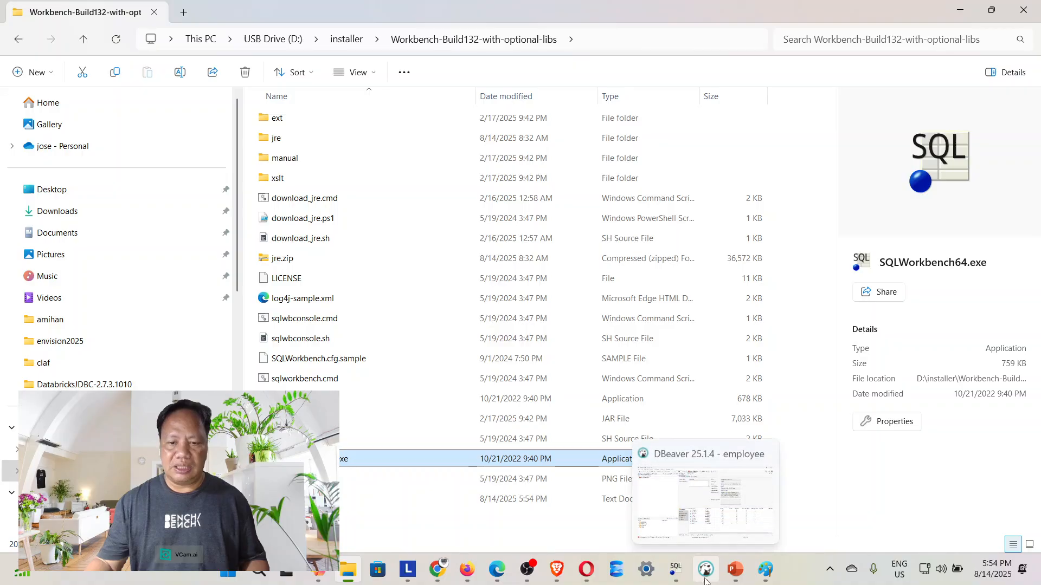
click(675, 575)
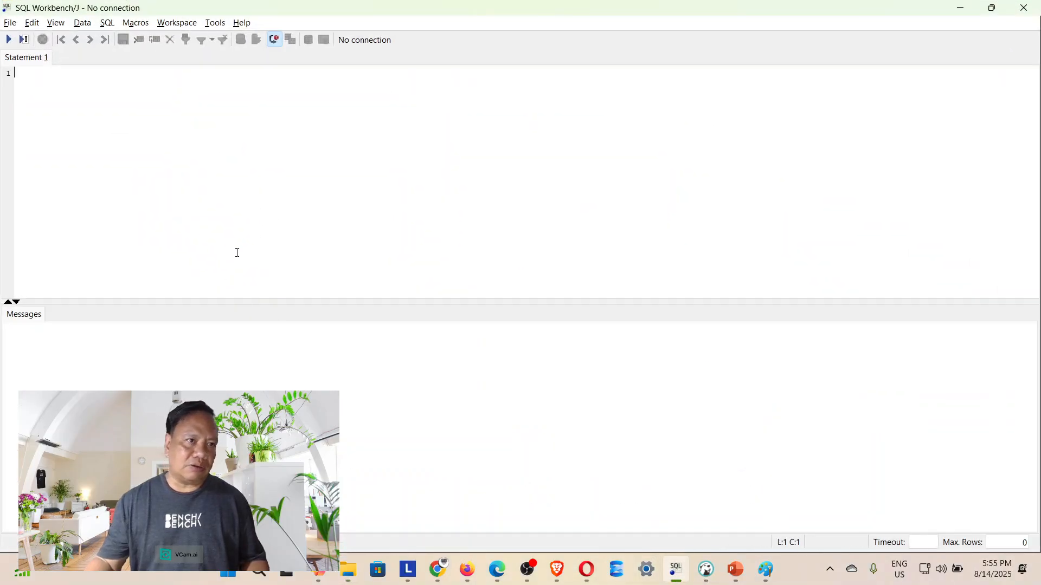
Open the driver management dialog in SQL Workbench/J and select the azure databricks driver entry
click(12, 24)
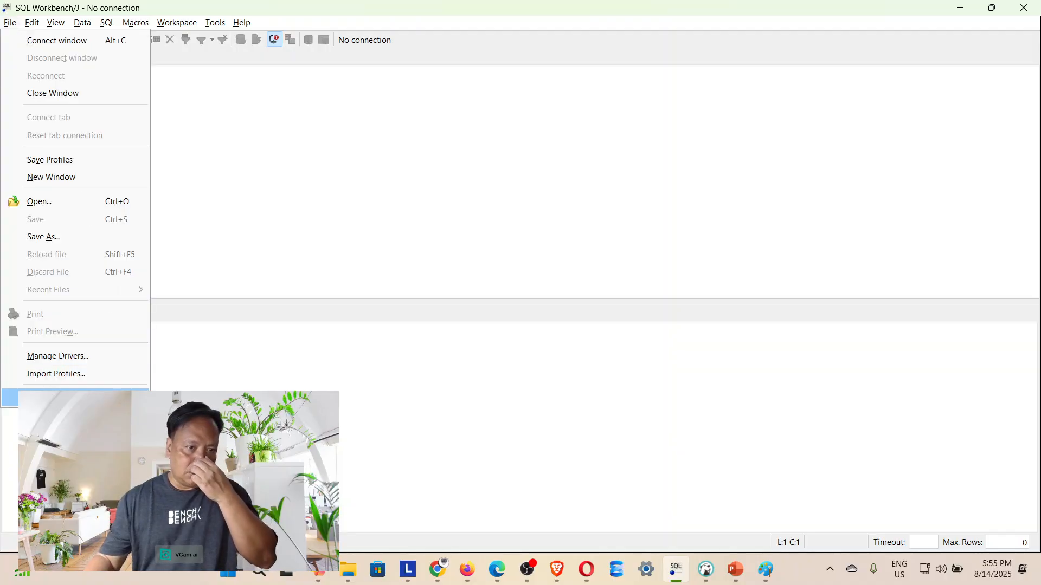
click(114, 362)
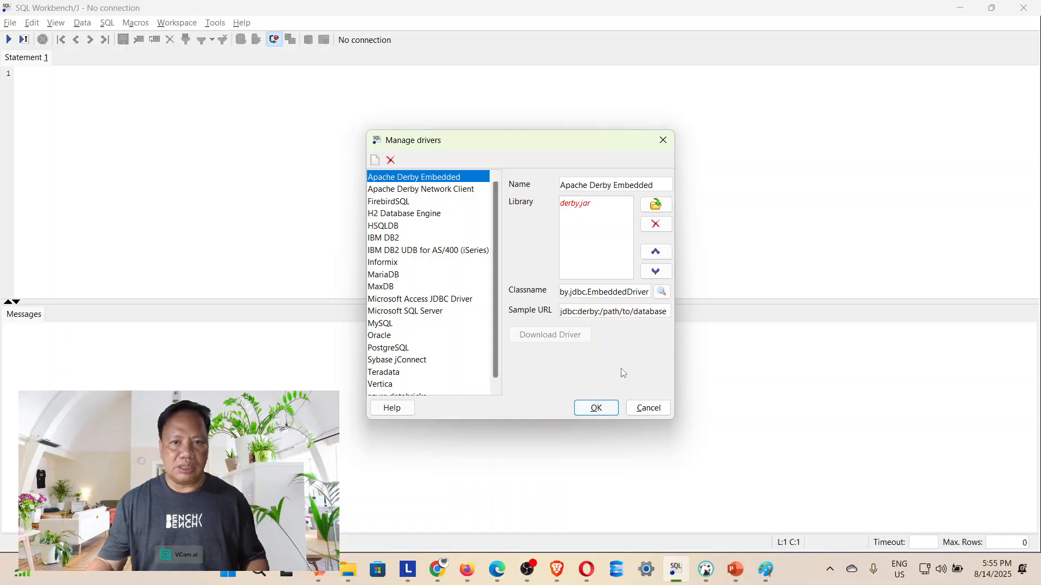
click(602, 233)
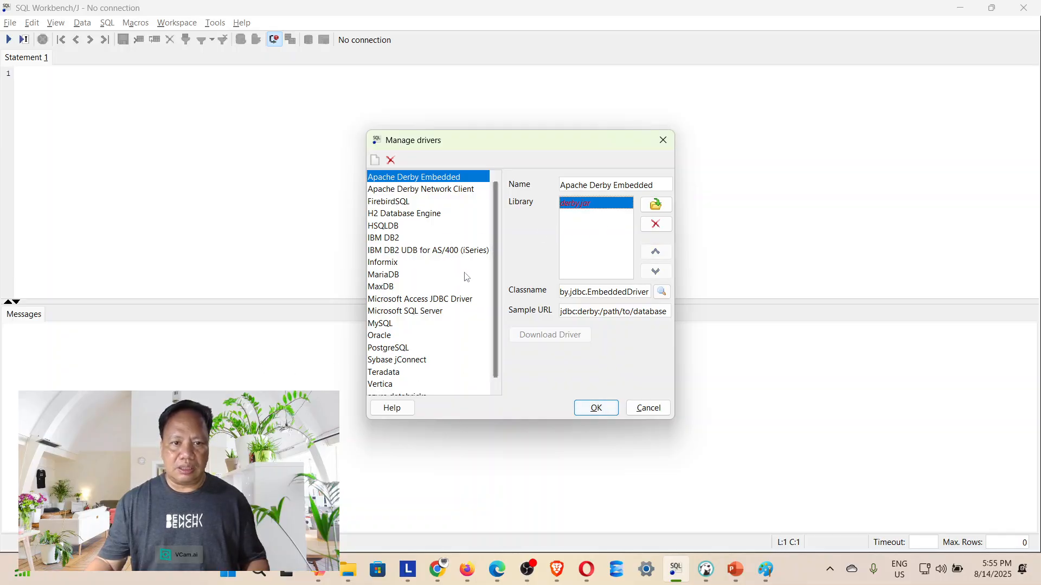
click(392, 193)
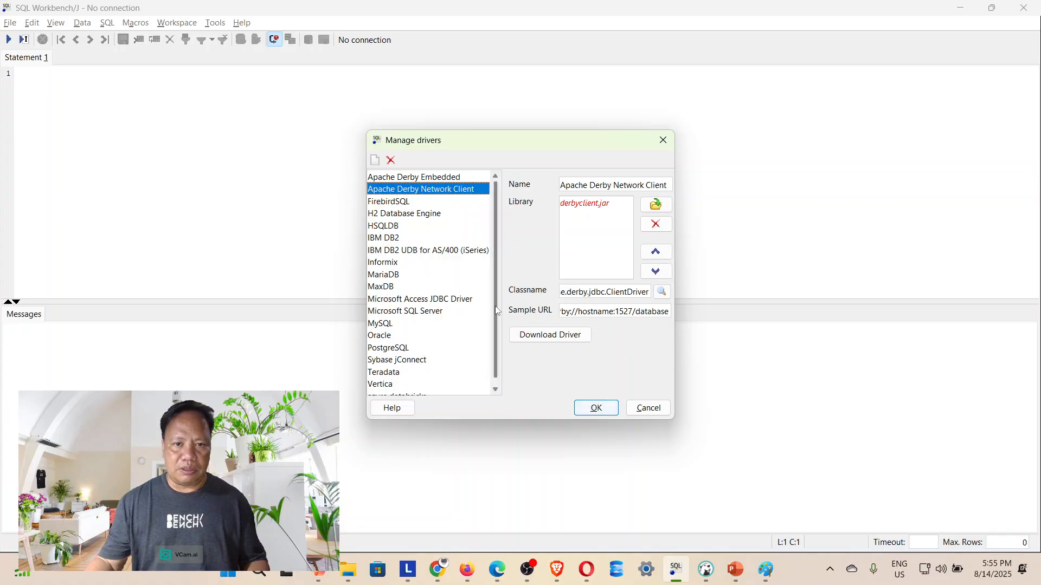
drag(492, 310, 493, 386)
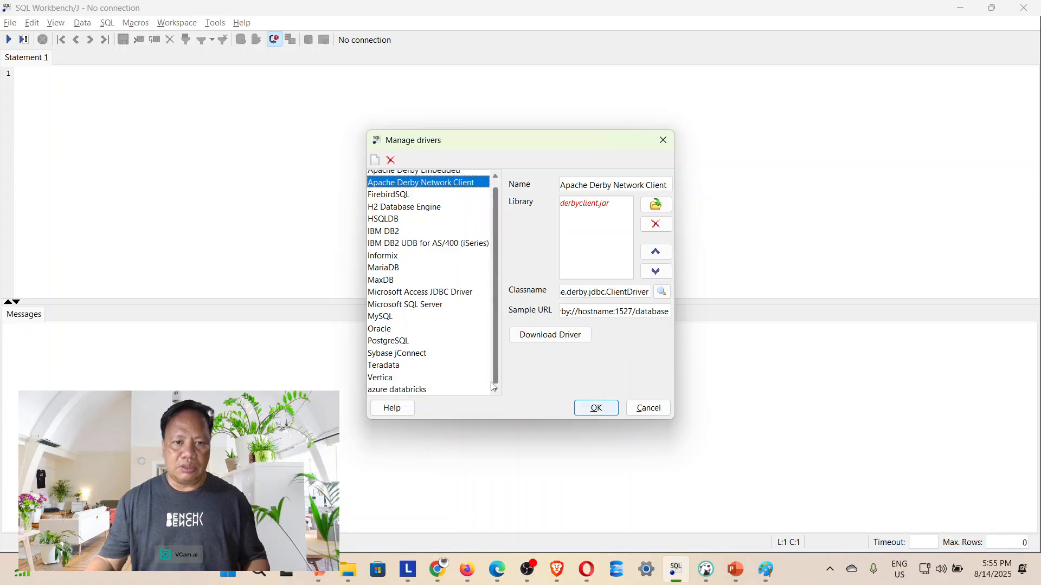
click(391, 391)
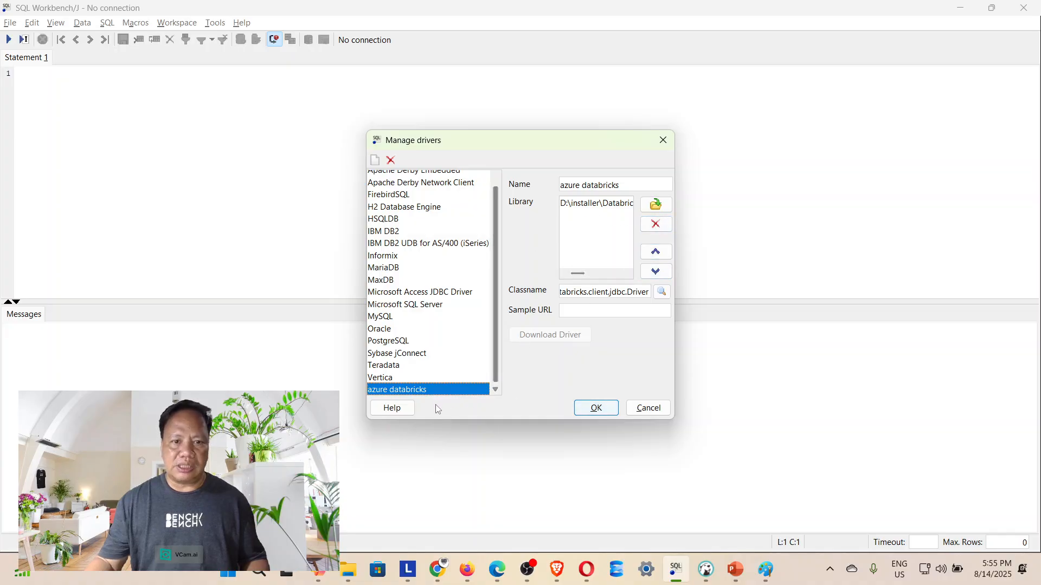
scroll(463, 281, up, 1)
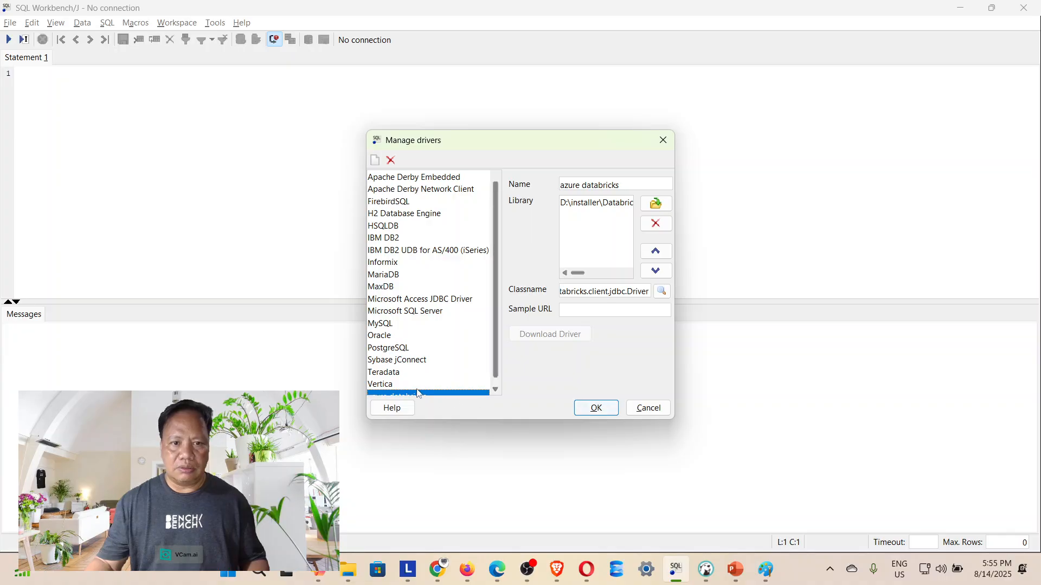
scroll(469, 396, down, 1)
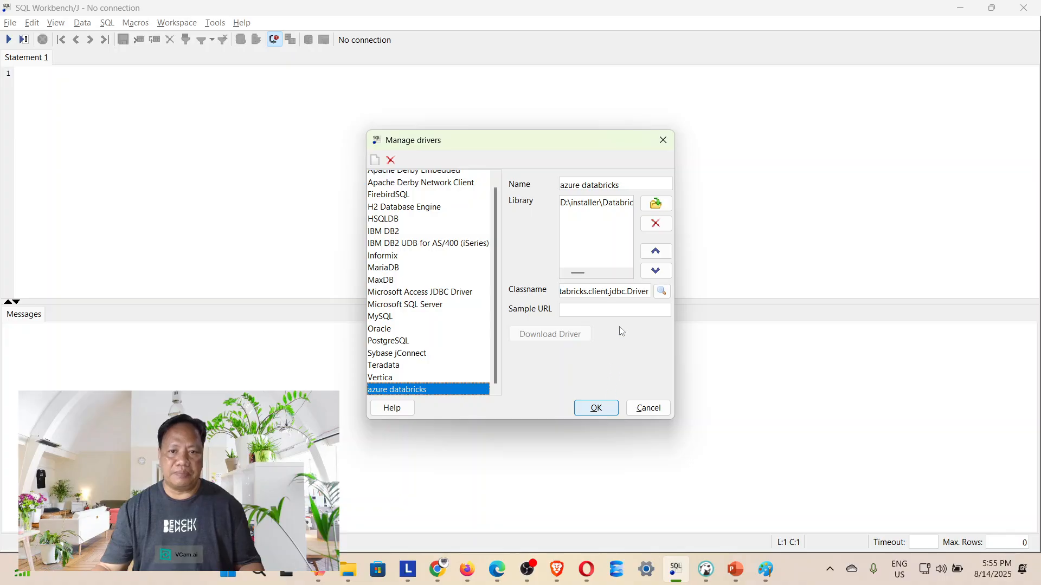
Add DatabricksJDBC42.jar from the DatabricksJDBC-2.7.3.1010 folder to the azure databricks driver's library and save the driver settings
click(655, 204)
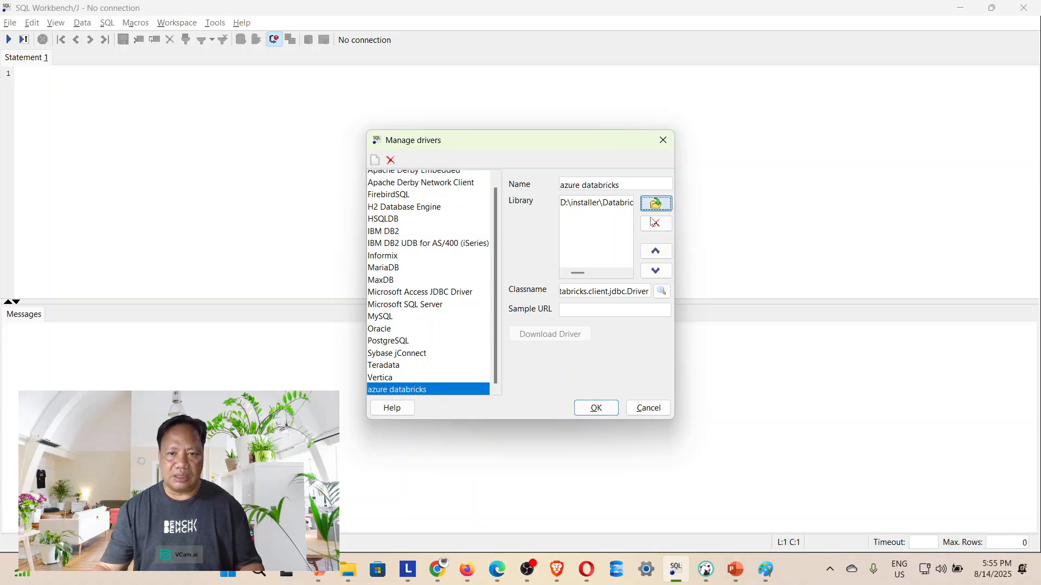
click(428, 195)
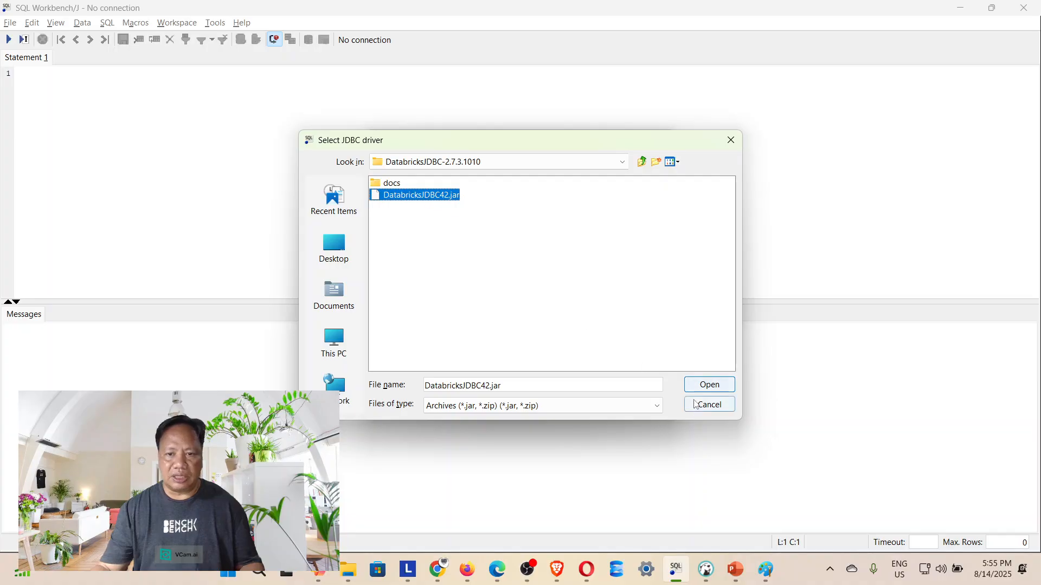
click(707, 385)
click(573, 291)
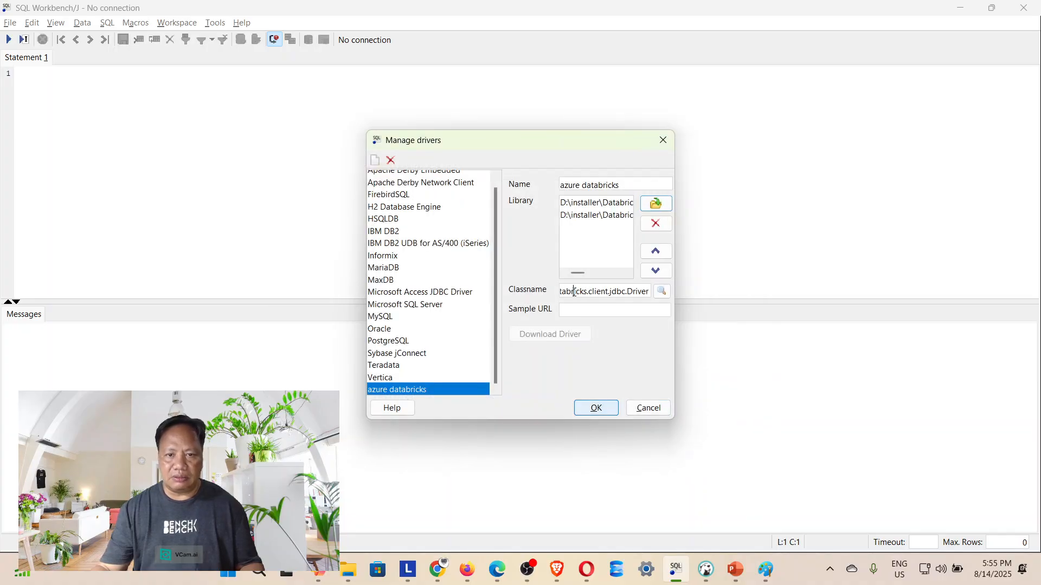
click(578, 410)
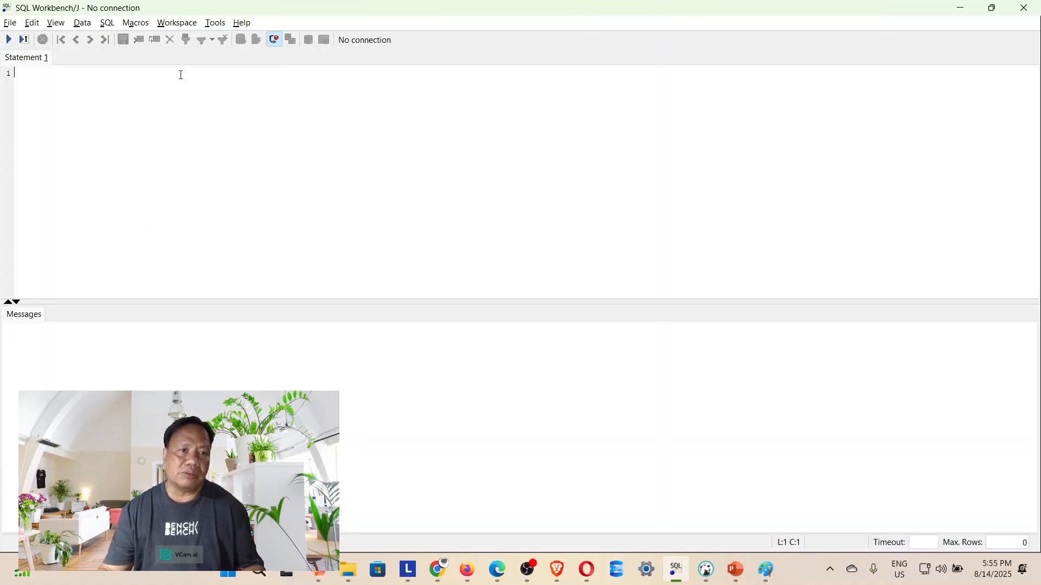
Open the connection profile dialog with a new profile in the default group
click(179, 24)
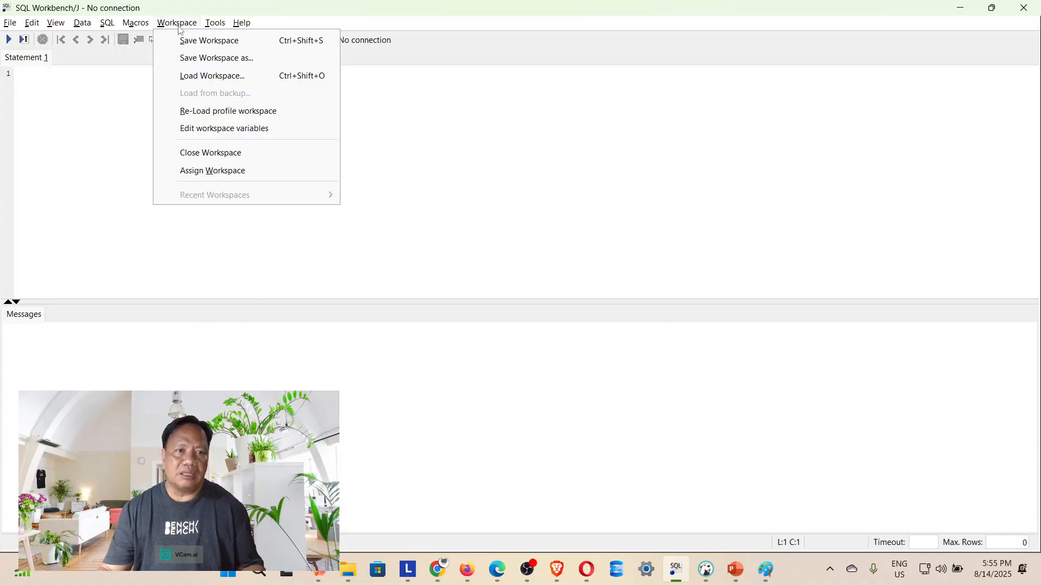
click(10, 24)
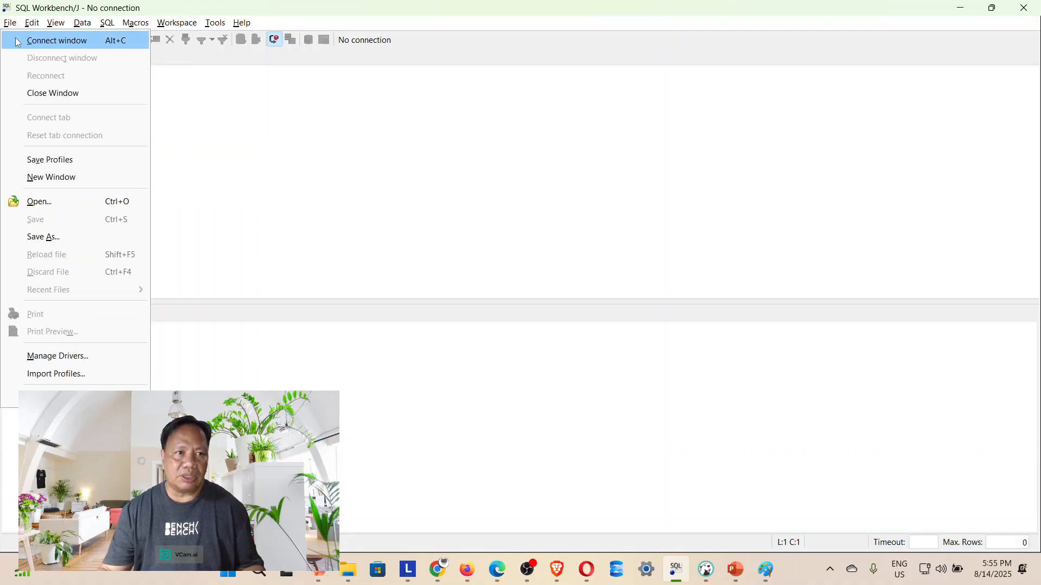
click(25, 41)
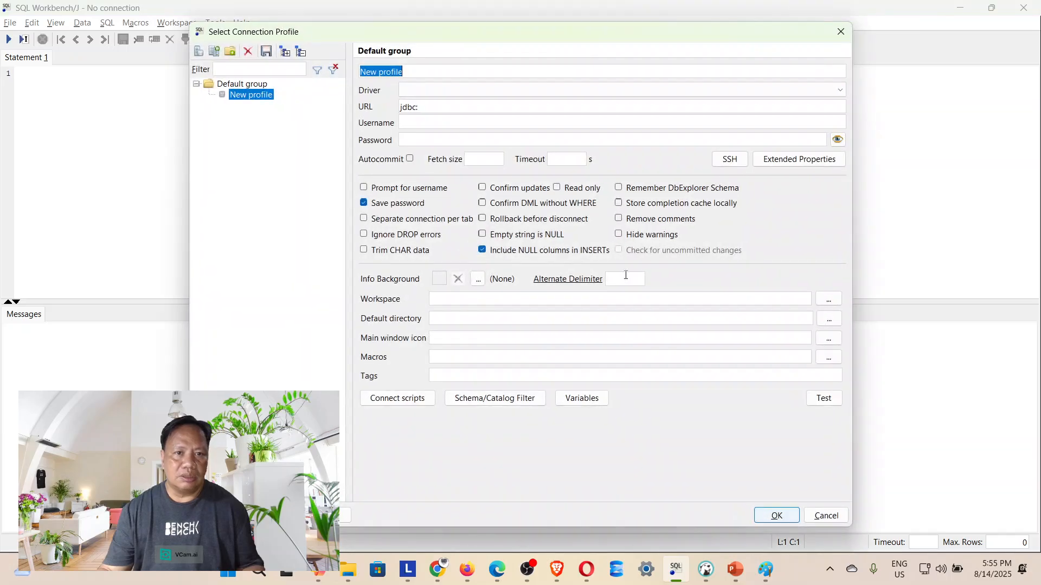
Choose azure databricks (com.databricks.client.jdbc.Driver) as the driver for the new connection profile
click(457, 90)
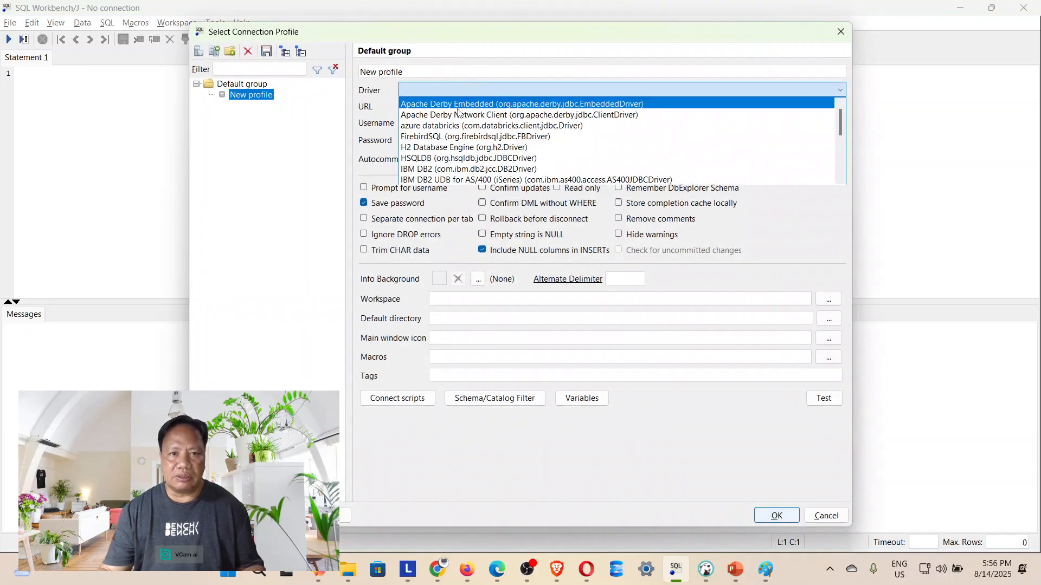
click(465, 93)
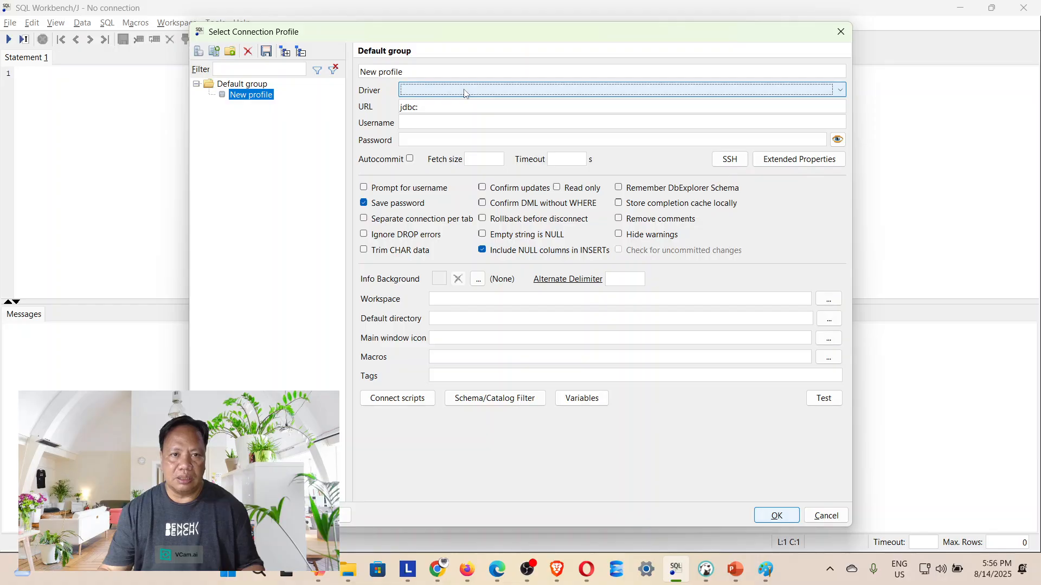
click(464, 93)
key(Down)
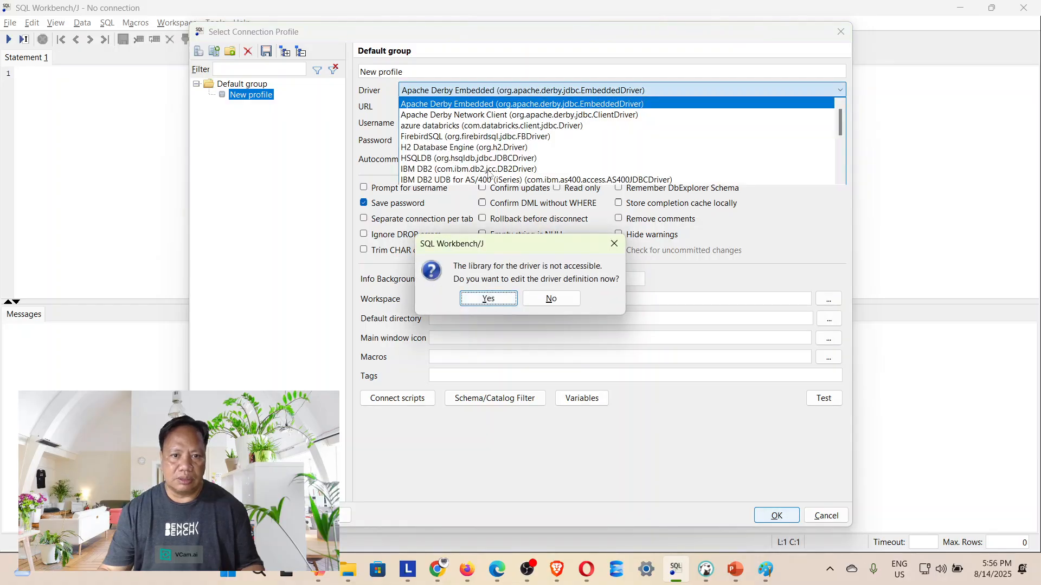
click(614, 244)
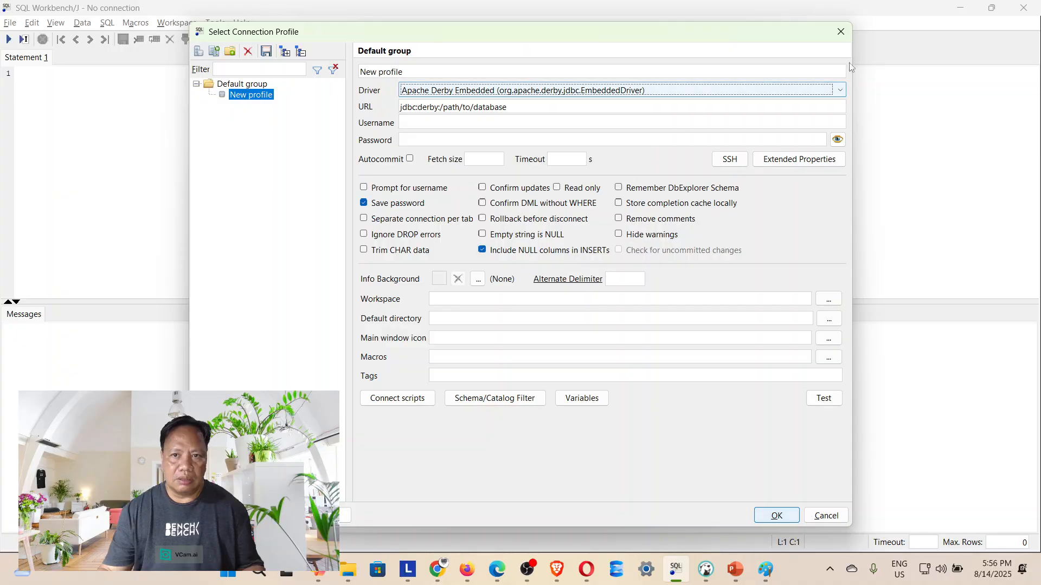
click(841, 90)
scroll(835, 157, down, 3)
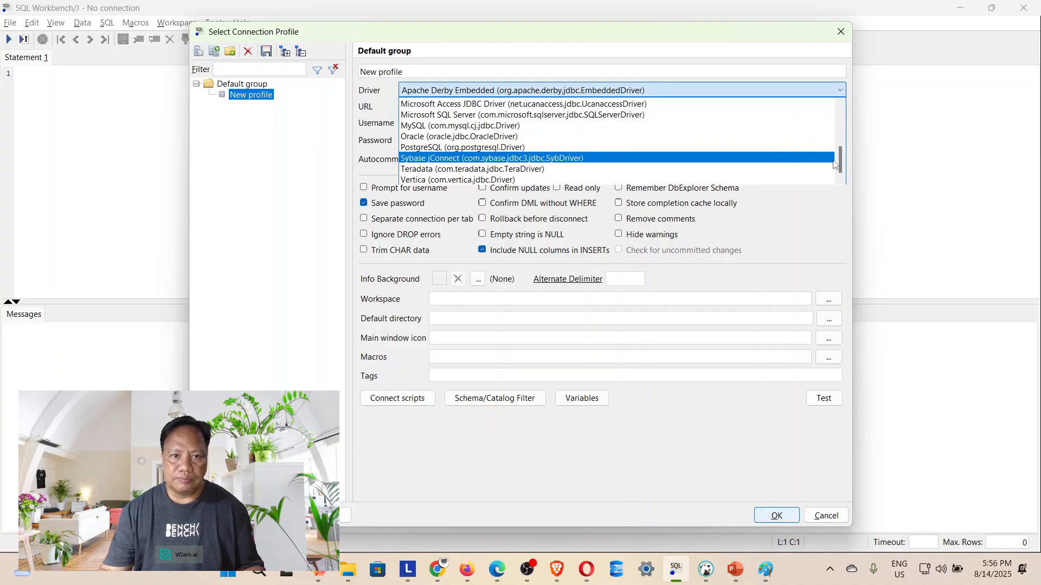
click(610, 203)
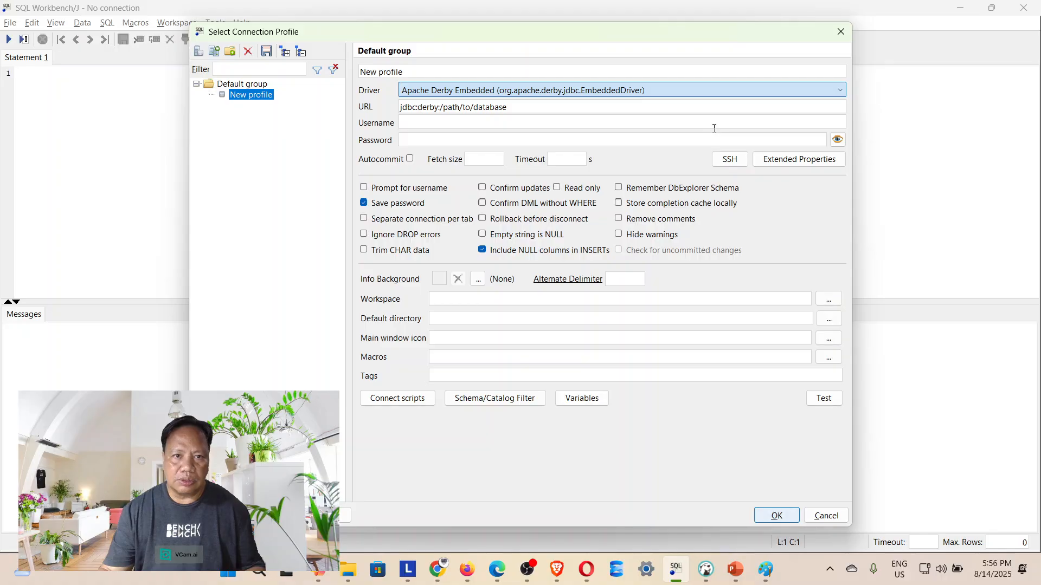
click(824, 86)
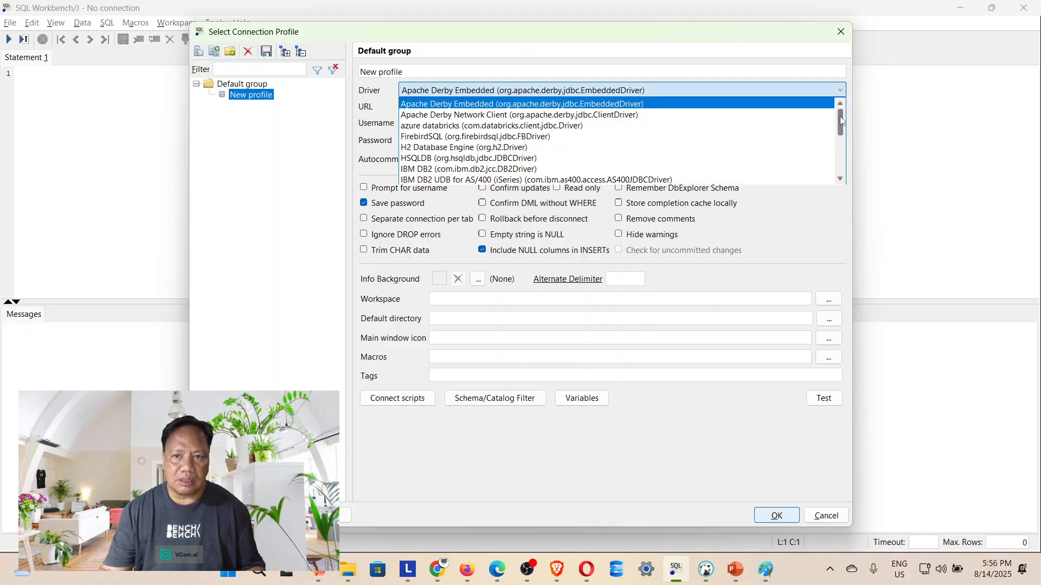
click(575, 125)
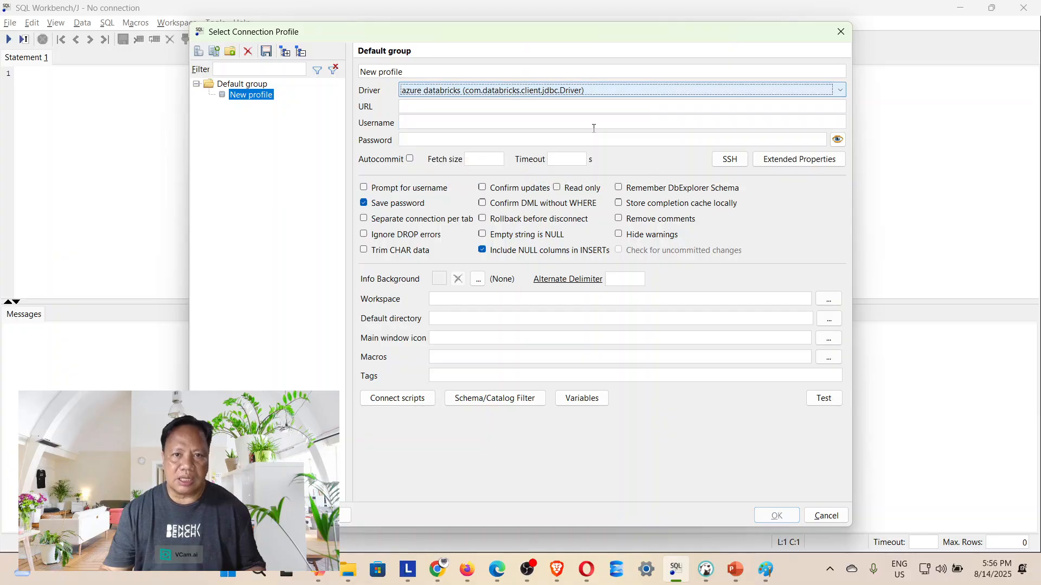
Set the username of the new connection profile to token
click(424, 111)
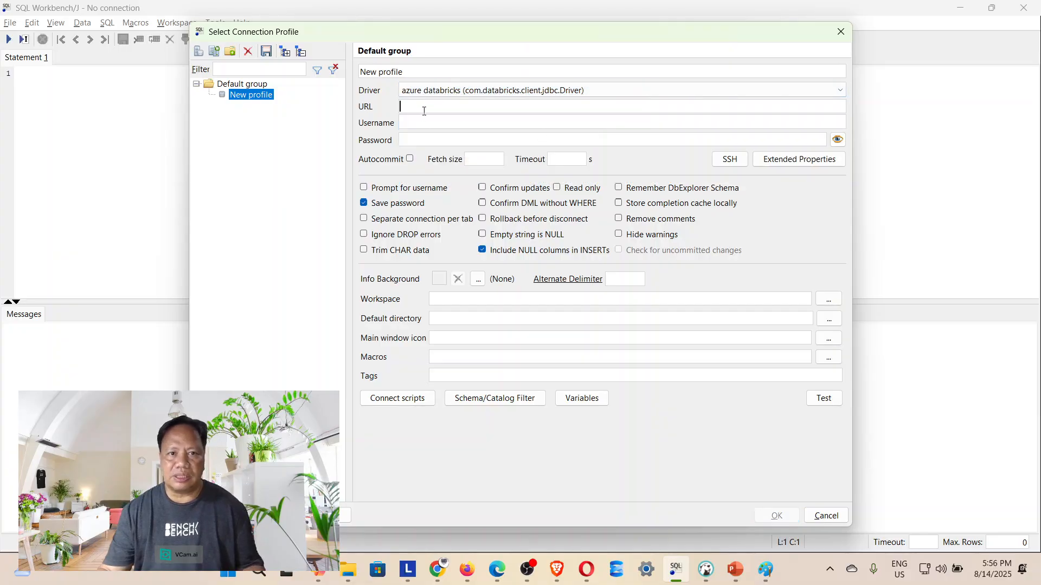
click(443, 136)
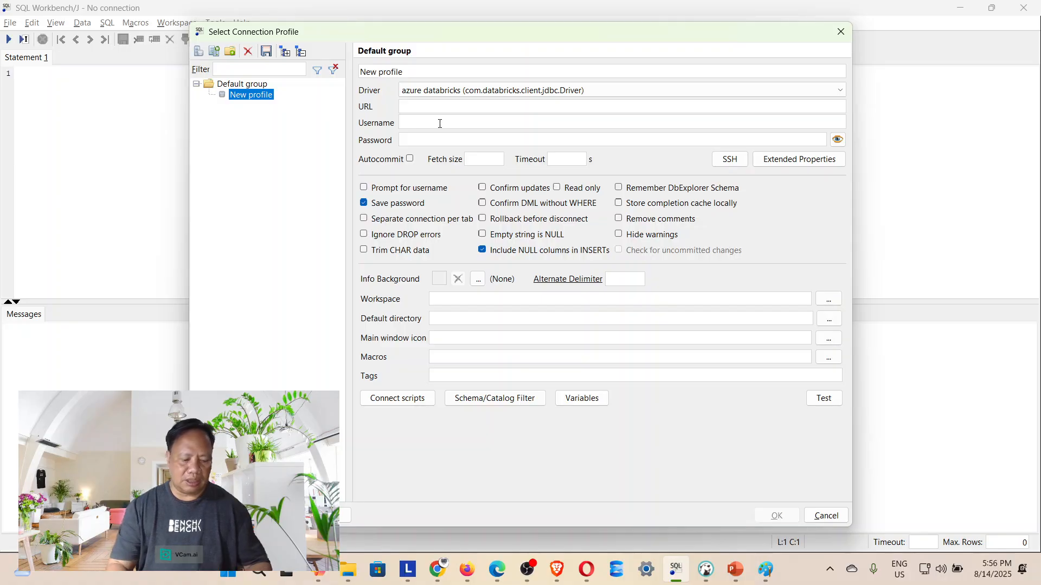
text(token)
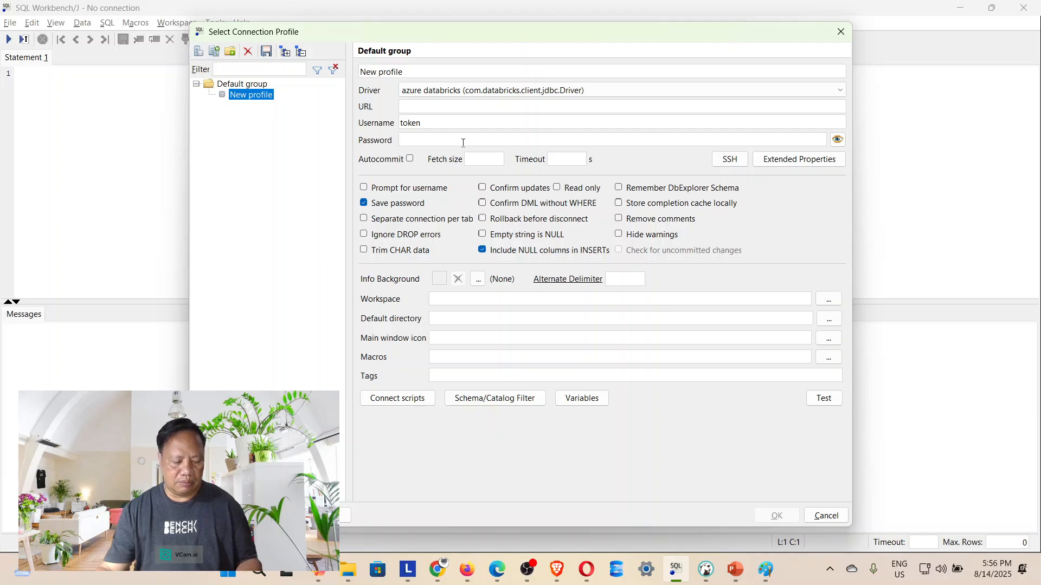
key(ctrl+v)
double_click(599, 142)
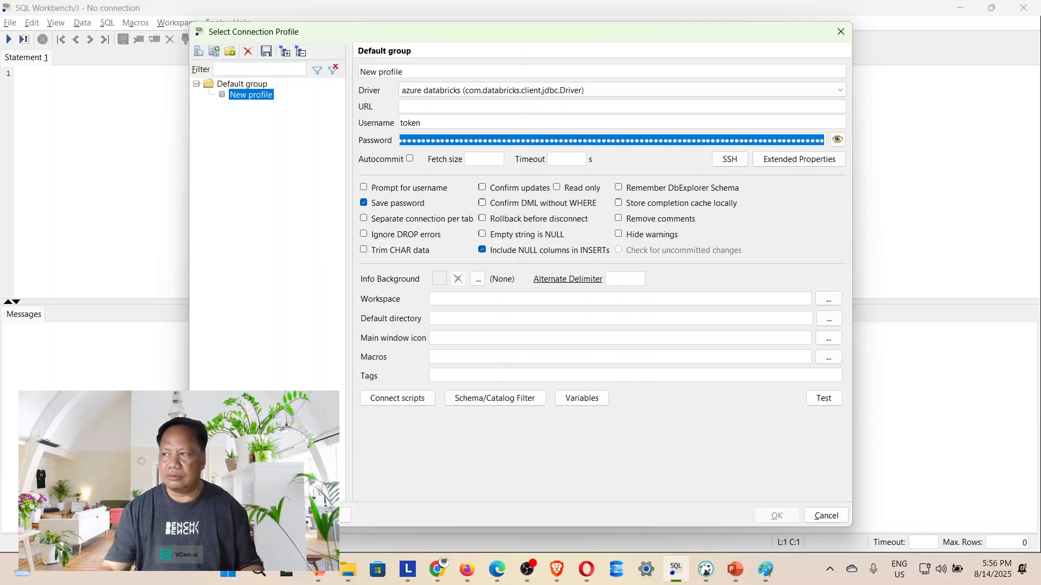
key(BackSpace)
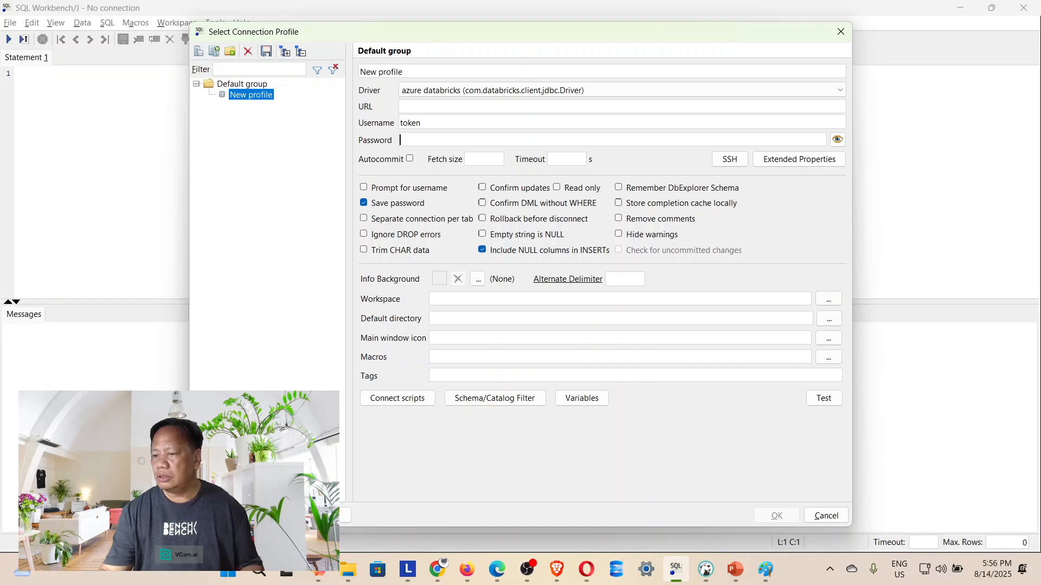
Fill the new profile's URL with the copied Databricks warehouse JDBC connection string, including the access token
key(alt+Tab)
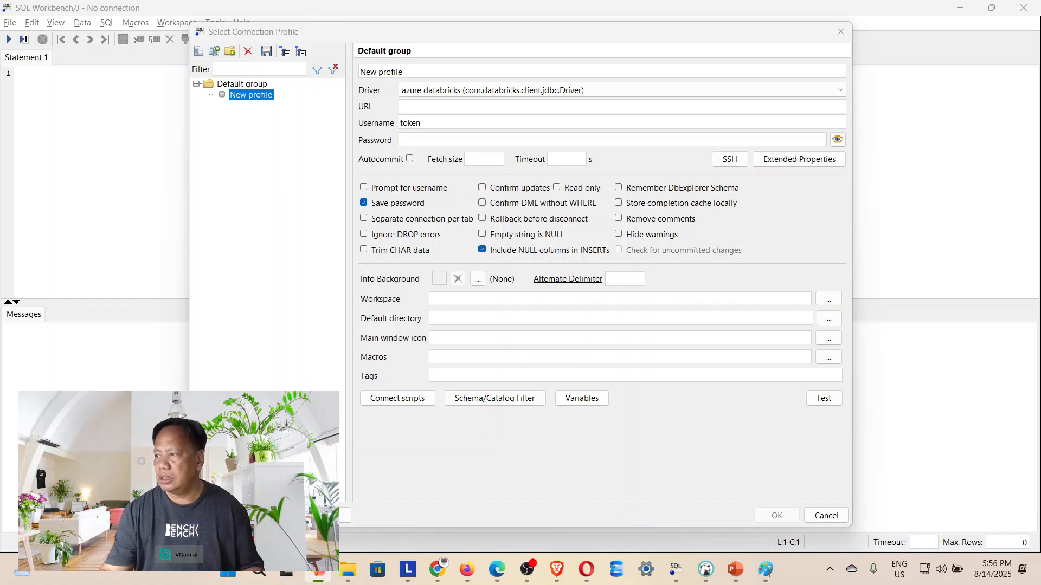
click(420, 106)
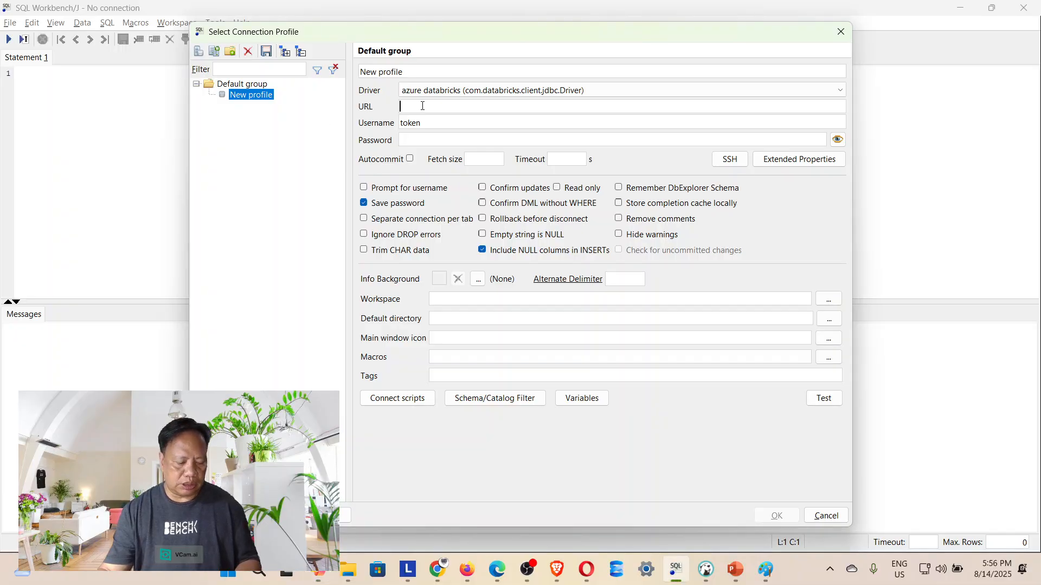
key(ctrl+v)
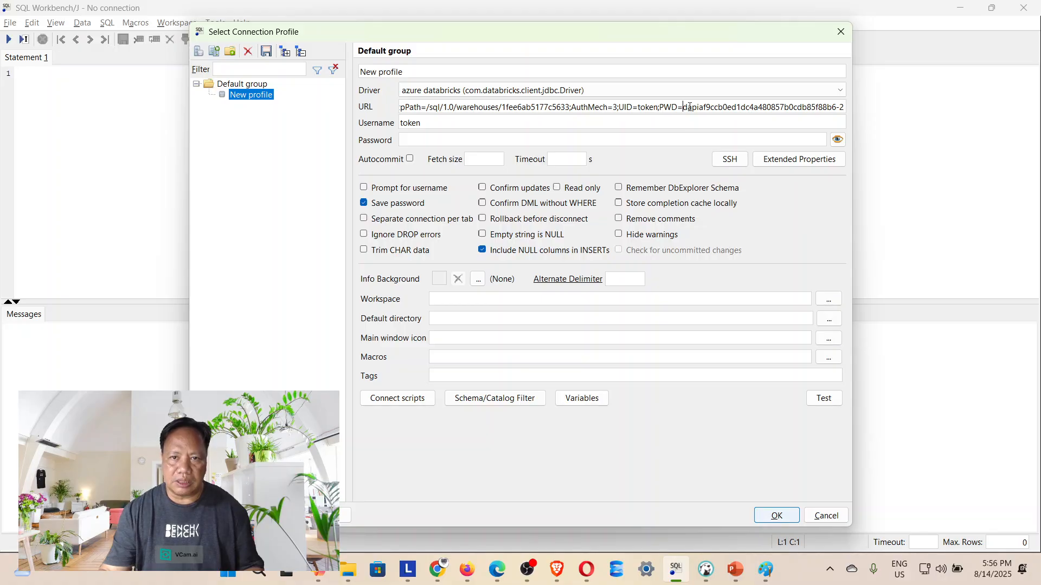
Copy the access token from the end of the JDBC URL into the profile's password field and connect
drag(689, 107, 879, 107)
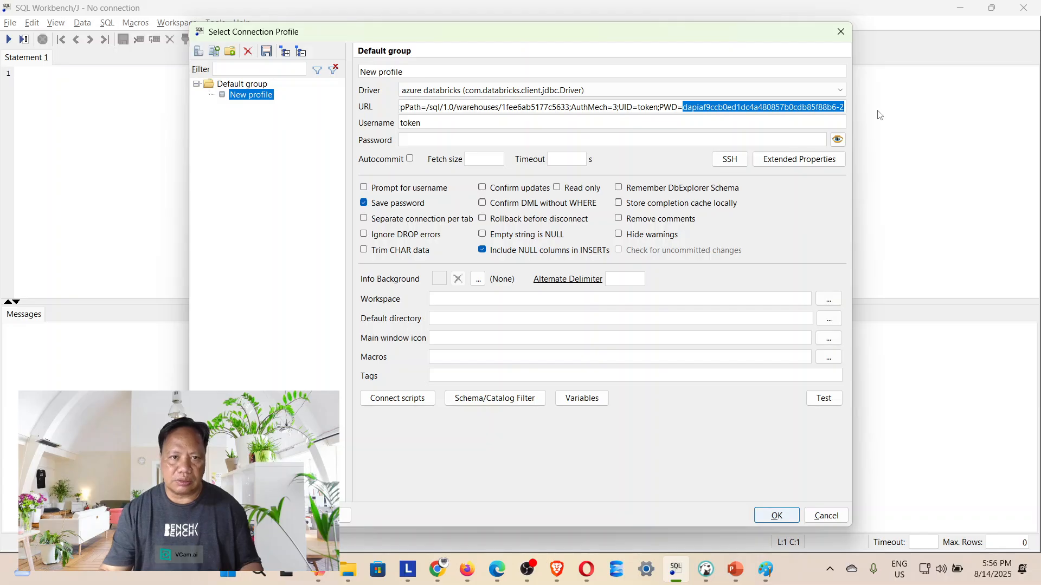
click(427, 140)
key(ctrl+v)
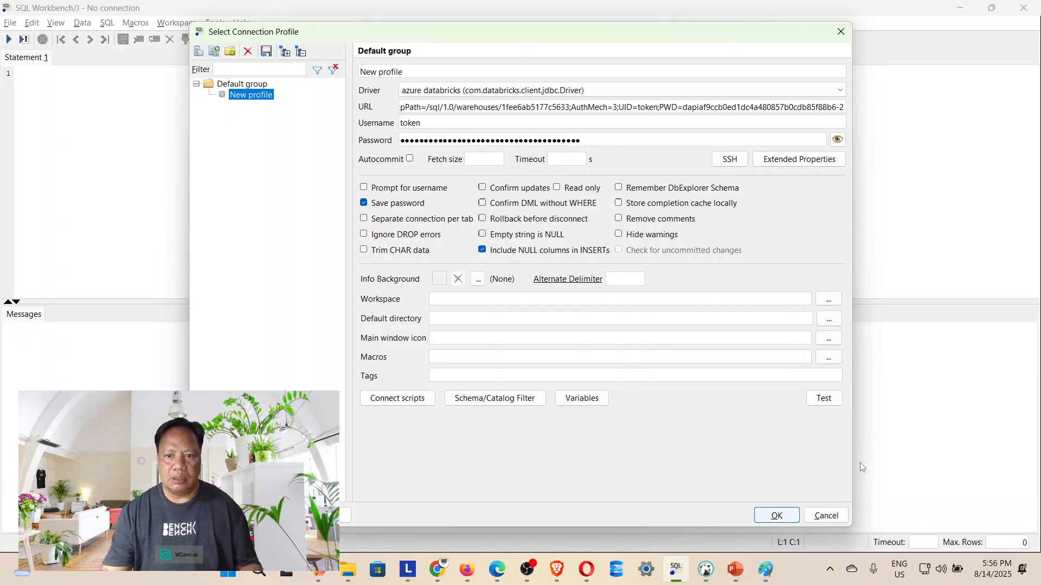
click(780, 515)
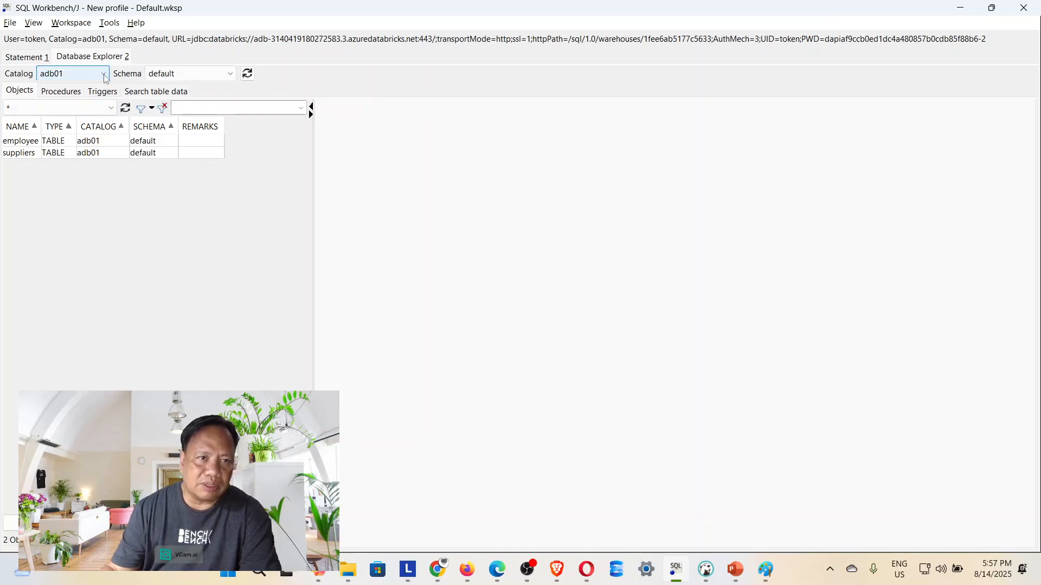
Examine the column definitions of the employee and suppliers tables in the default schema of the adb01 catalog
click(24, 142)
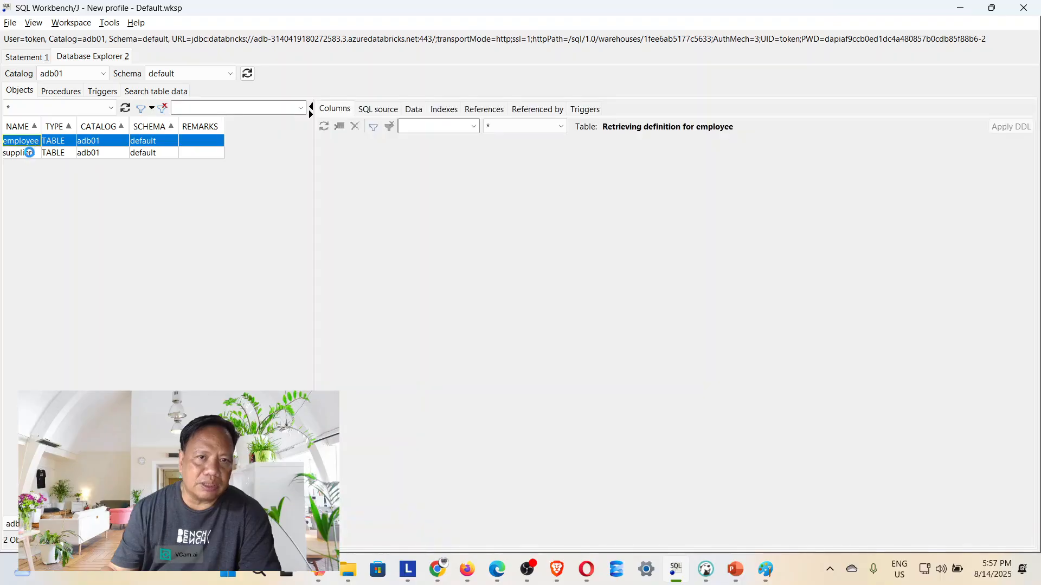
click(29, 153)
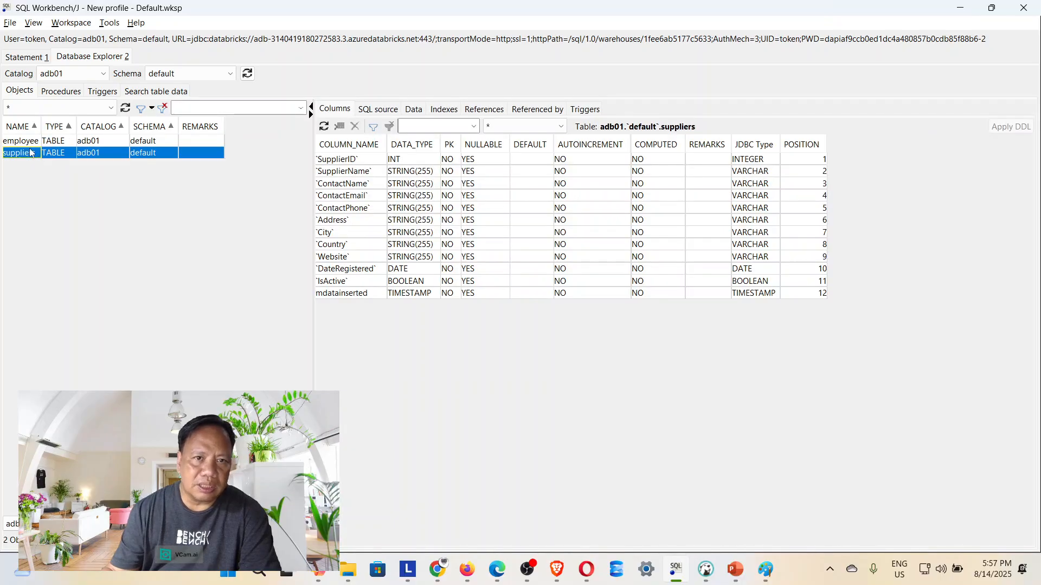
click(29, 145)
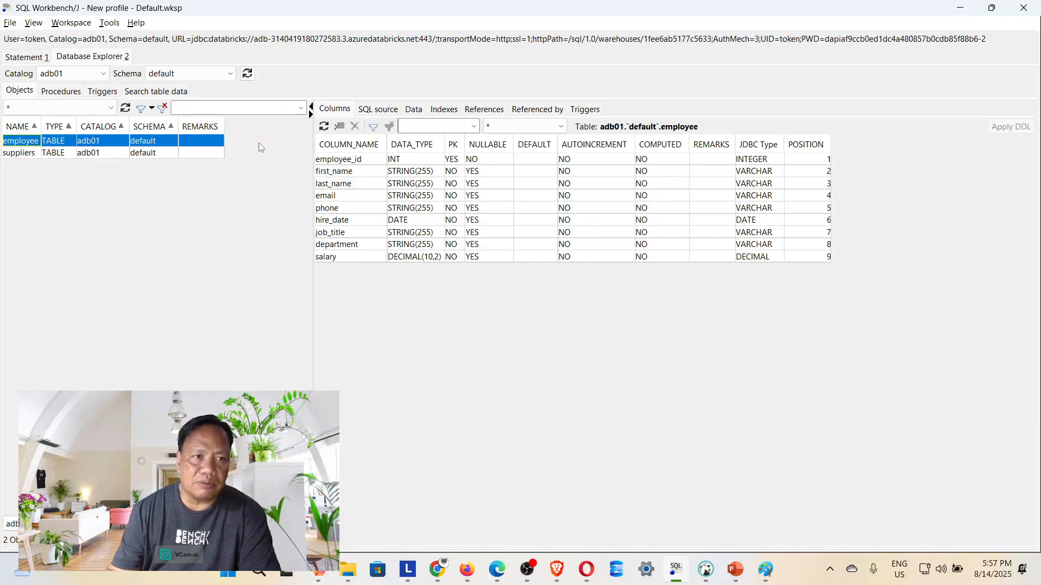
click(65, 23)
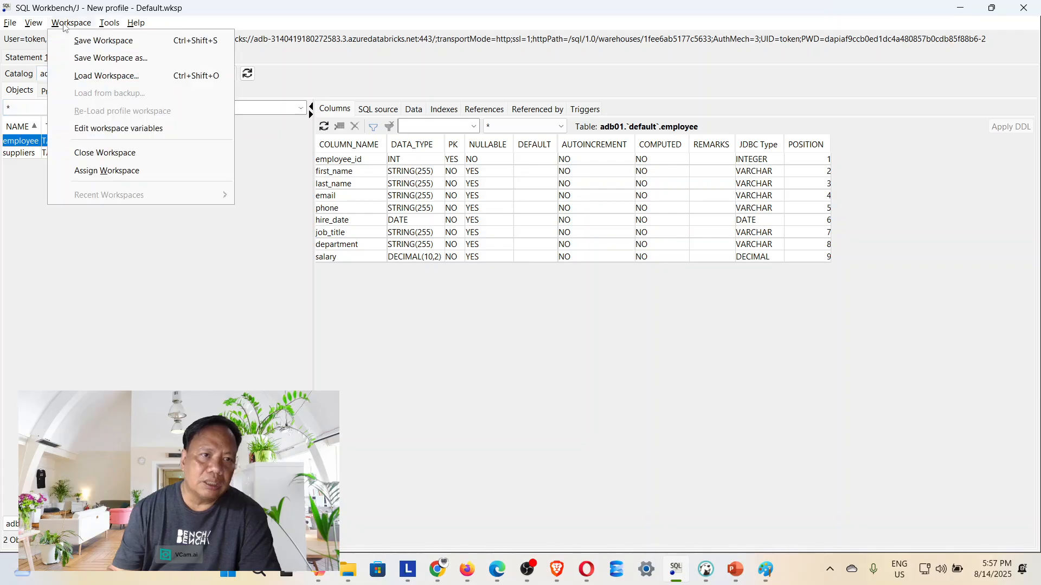
mouse_move(105, 25)
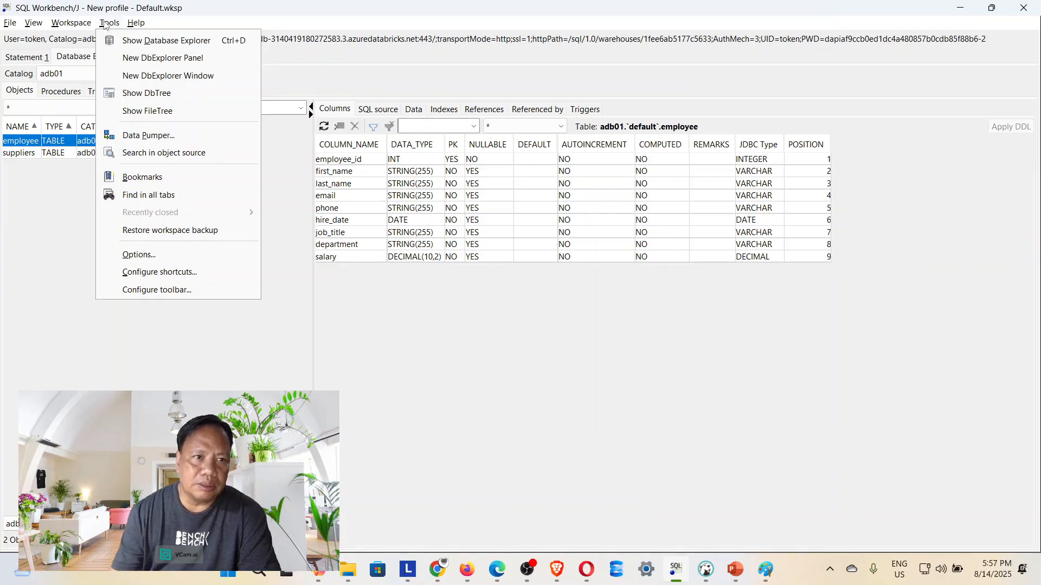
click(418, 363)
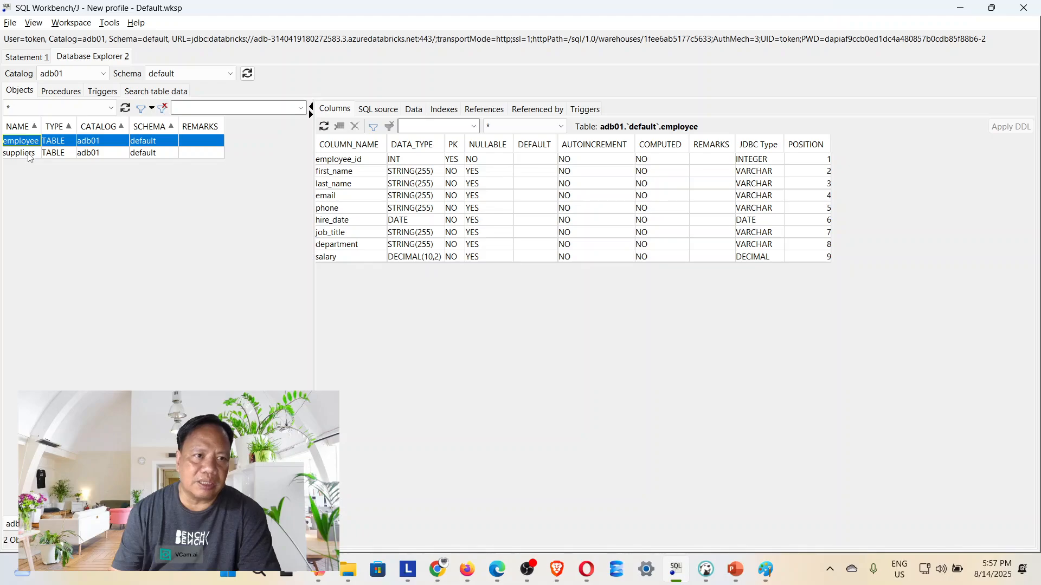
click(29, 156)
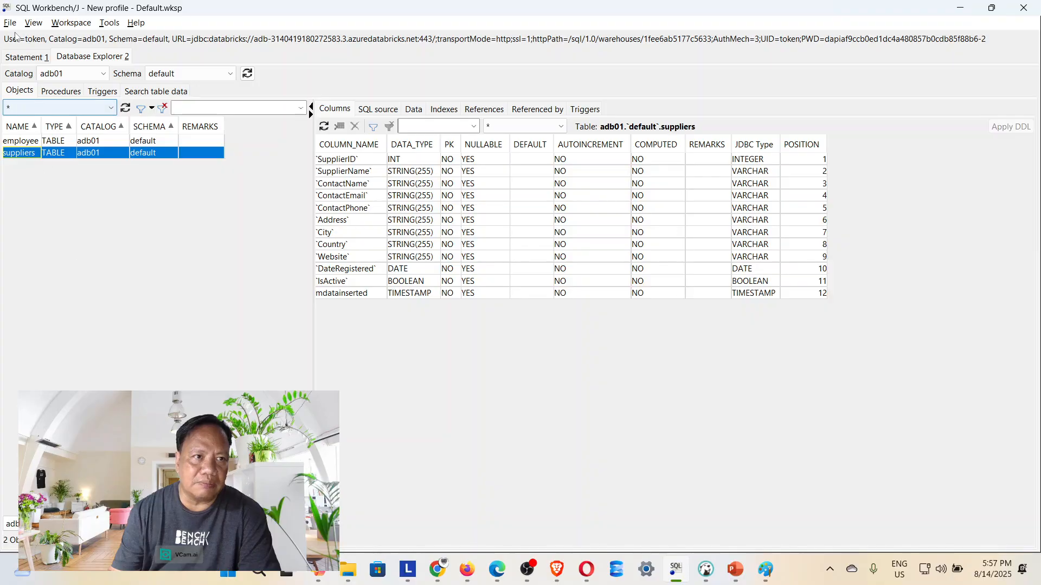
click(11, 23)
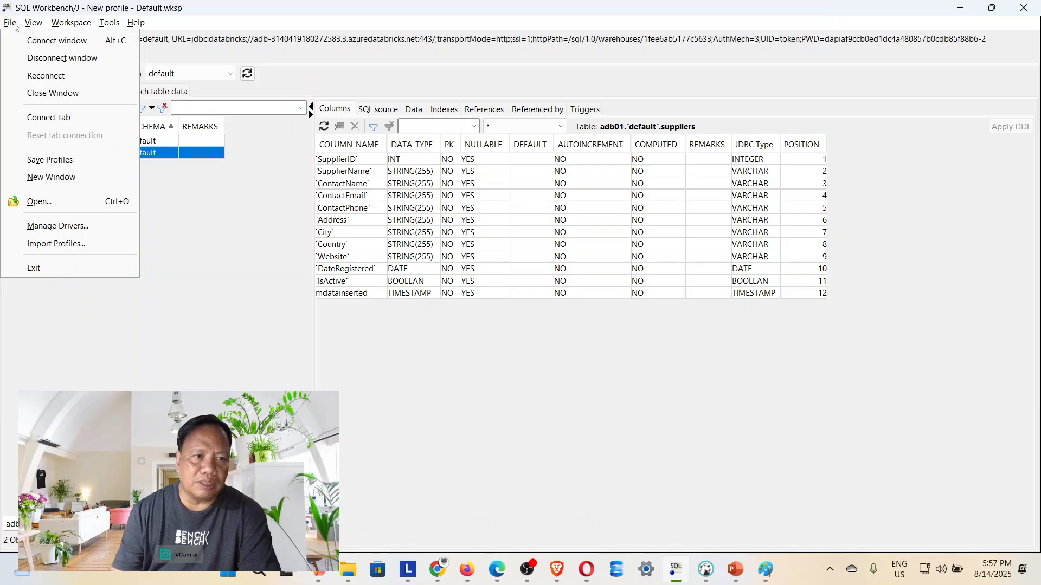
click(186, 271)
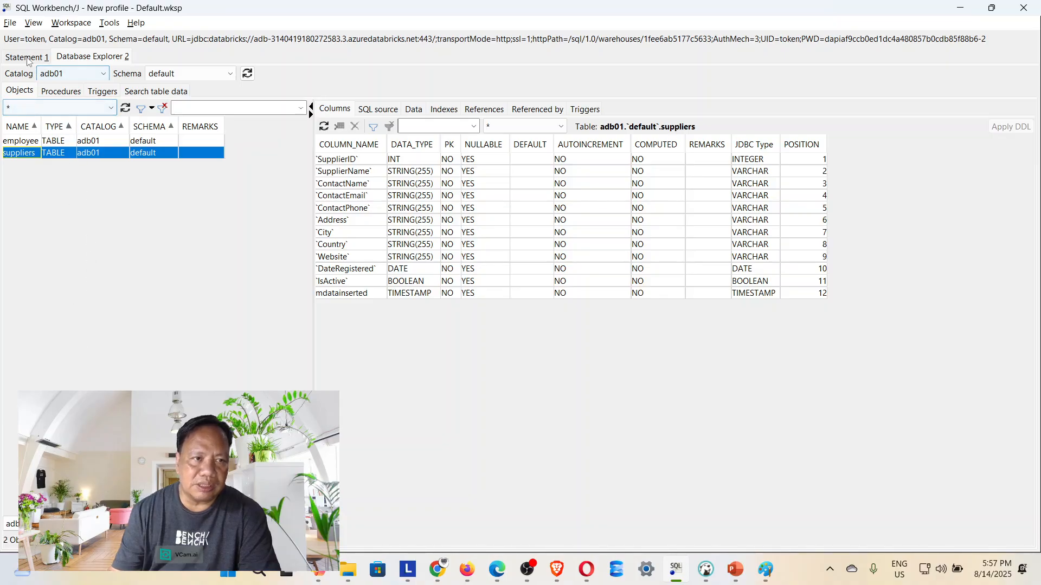
Start a create table statement in the SQL statement editor, entering "create table tes"
click(28, 60)
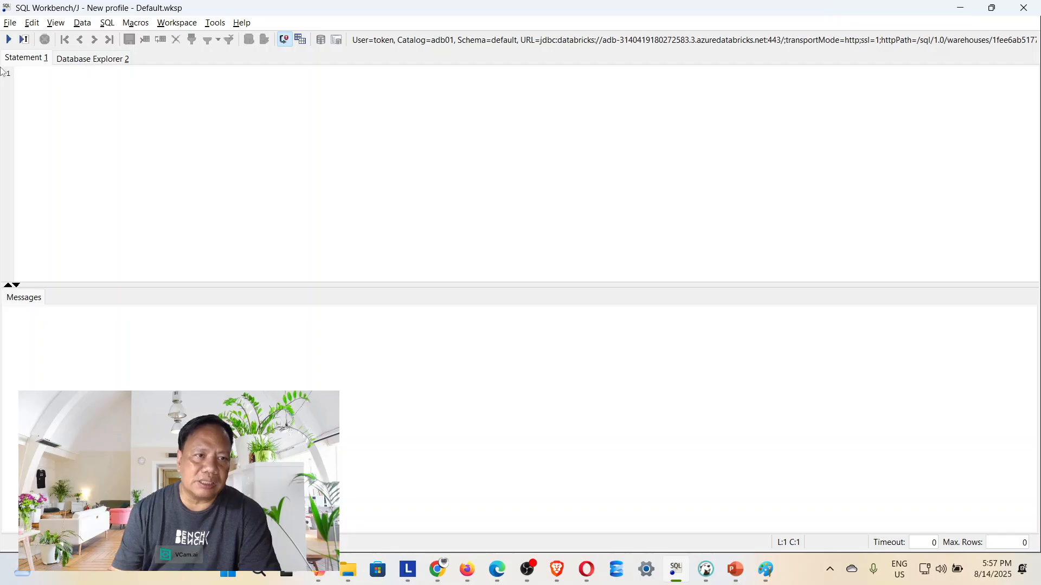
click(90, 61)
click(12, 64)
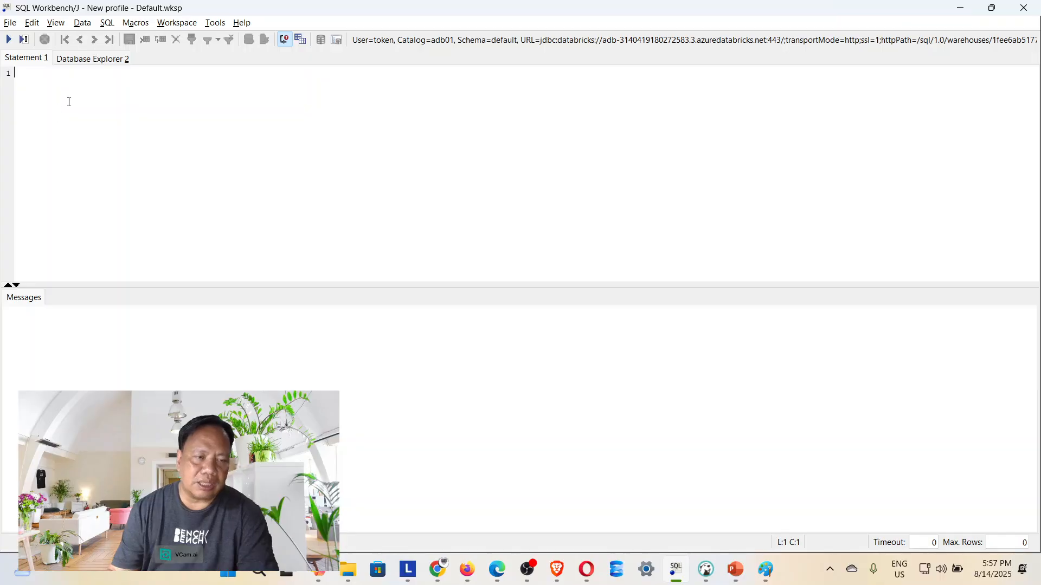
text(crete)
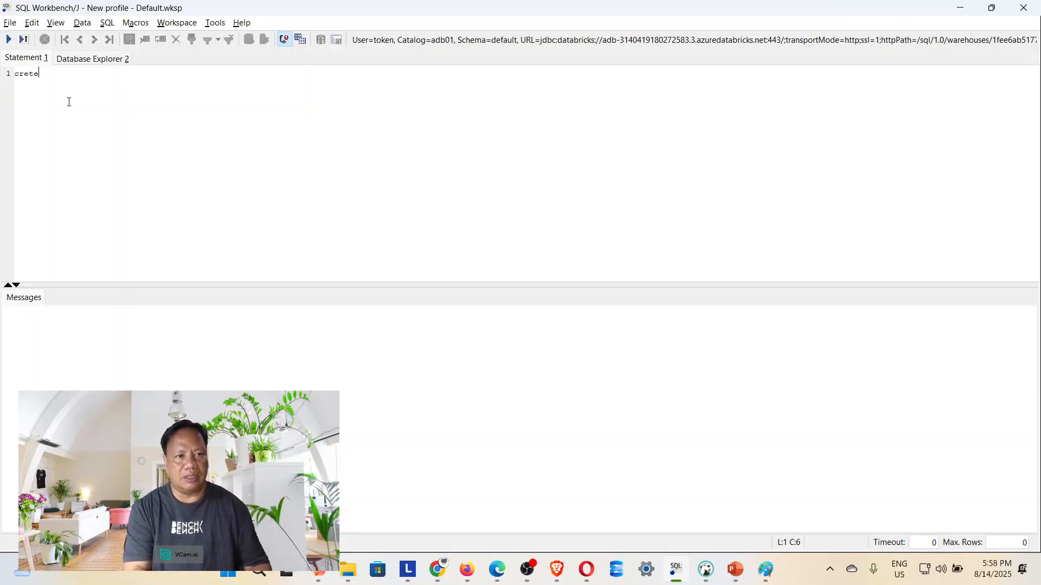
key(BackSpace)
key(BackSpace)
text(a)
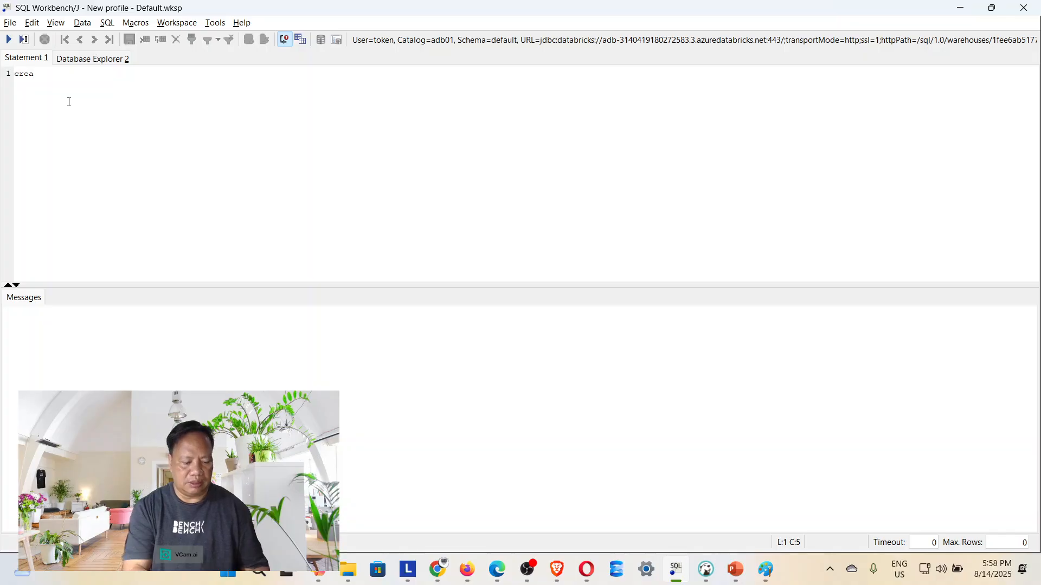
text(te tabkle)
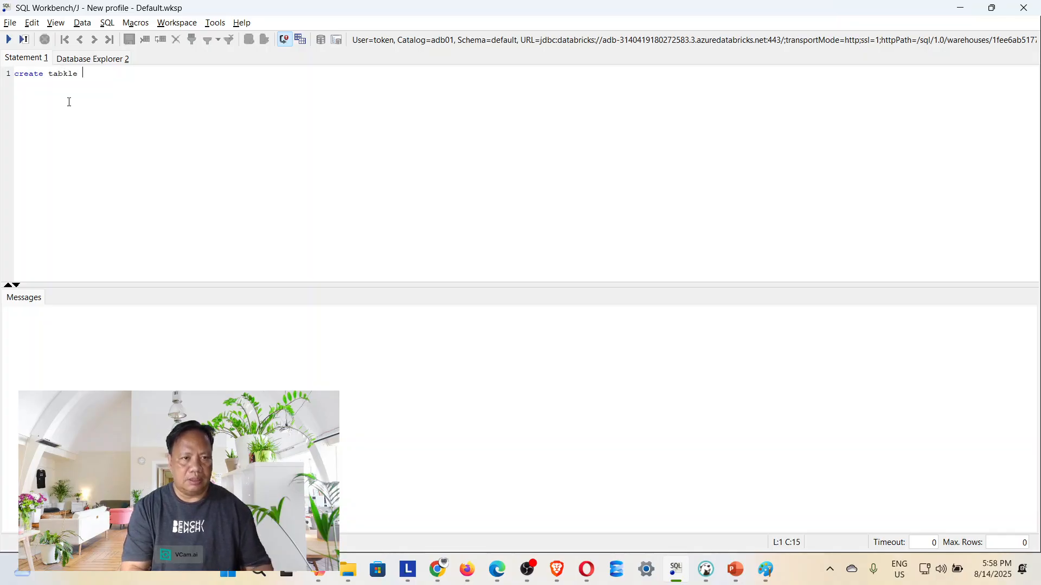
key(BackSpace)
key(BackSpace)
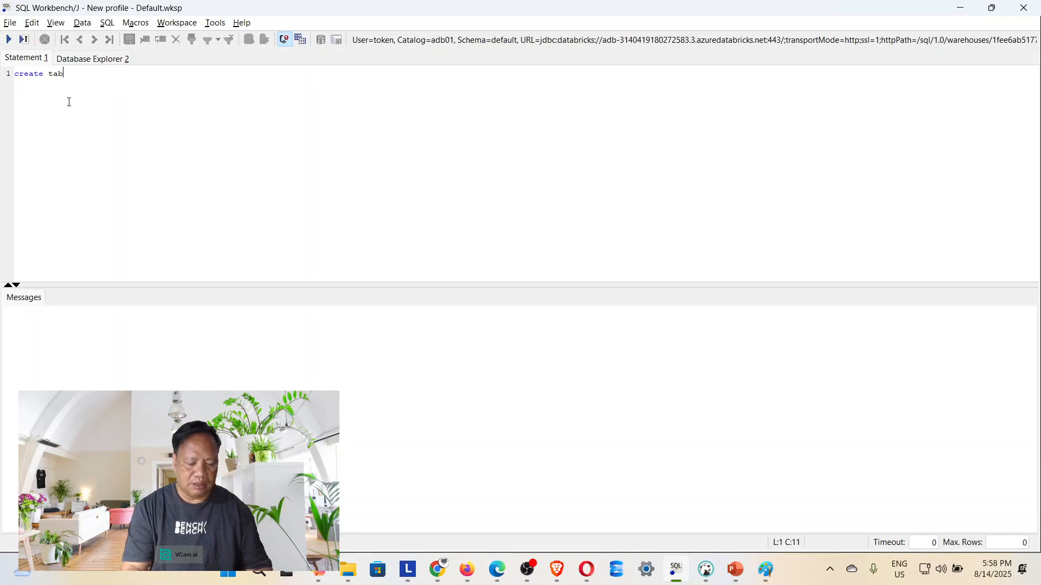
text(s)
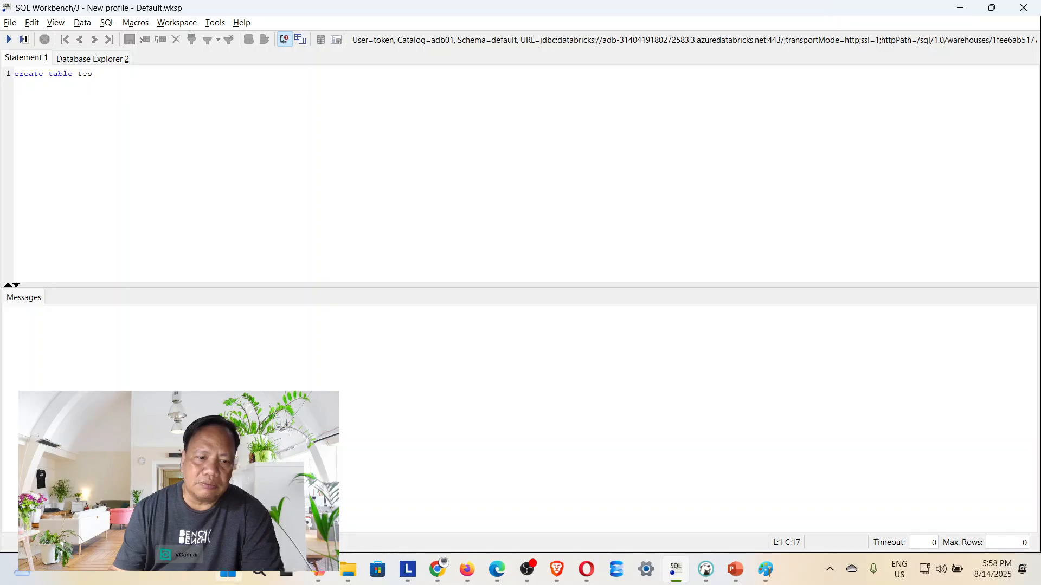
Launch Visual Studio Code and maximize its window
key(super)
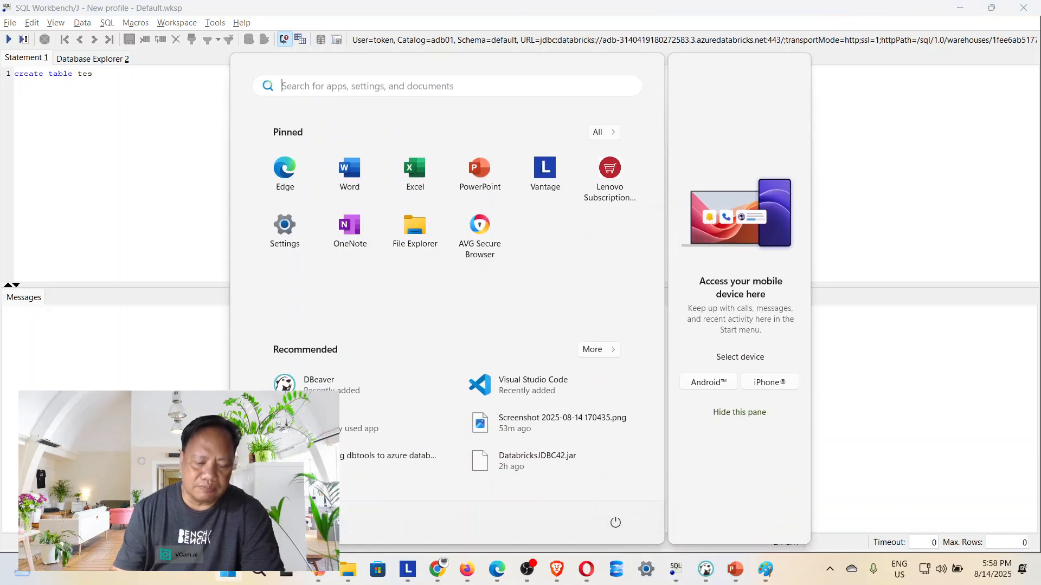
text(vs)
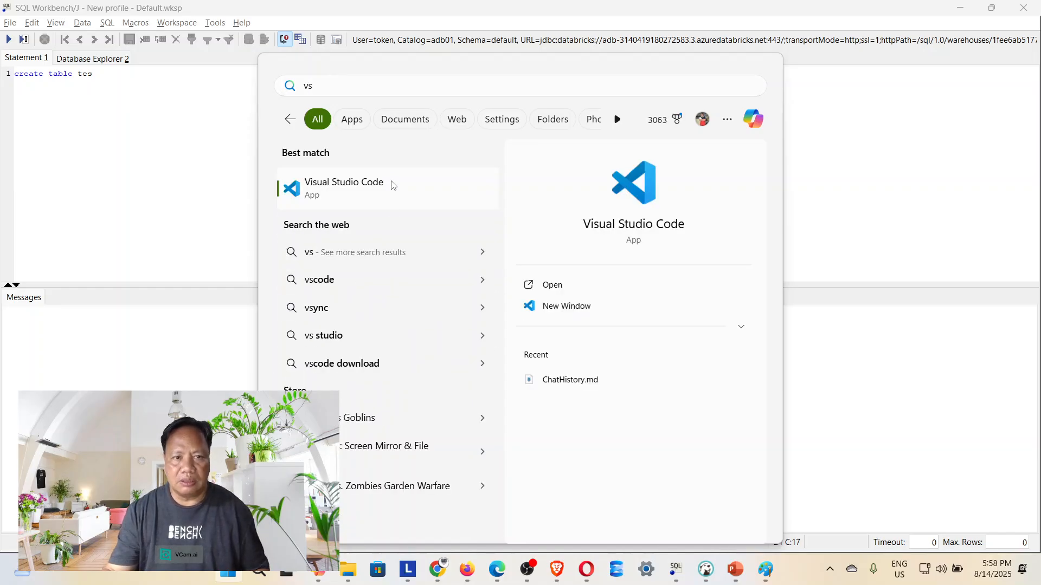
click(393, 184)
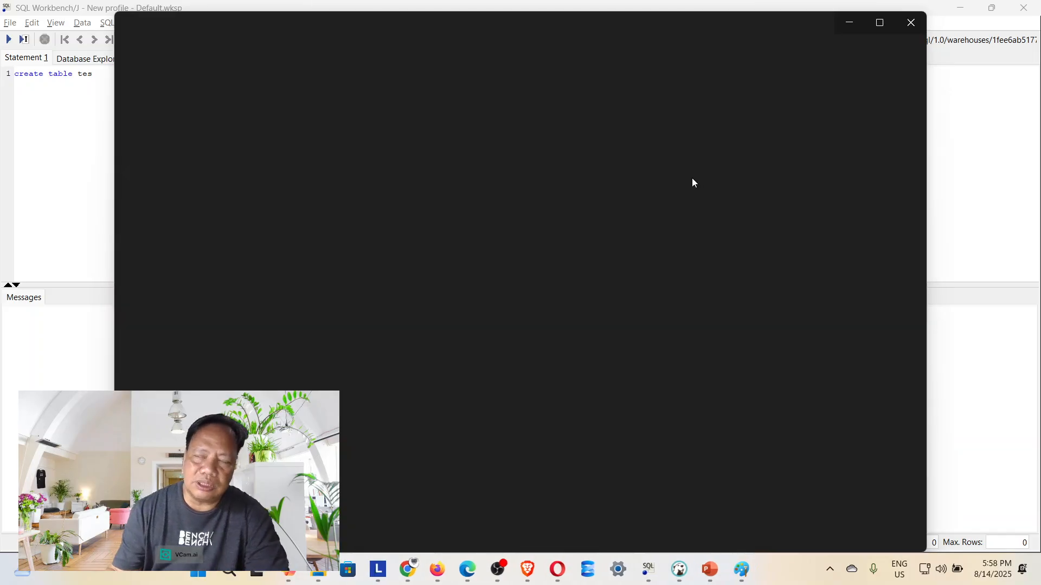
click(872, 29)
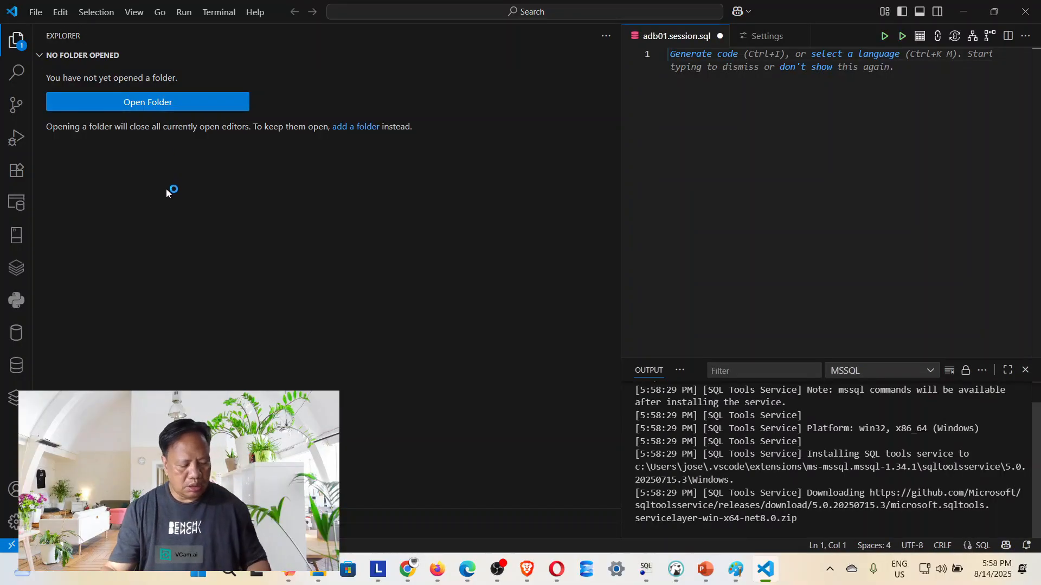
Search the extensions for "data" and view the details of the Databricks and Databricks Driver for SQLTools extensions
key(ctrl+shift+x)
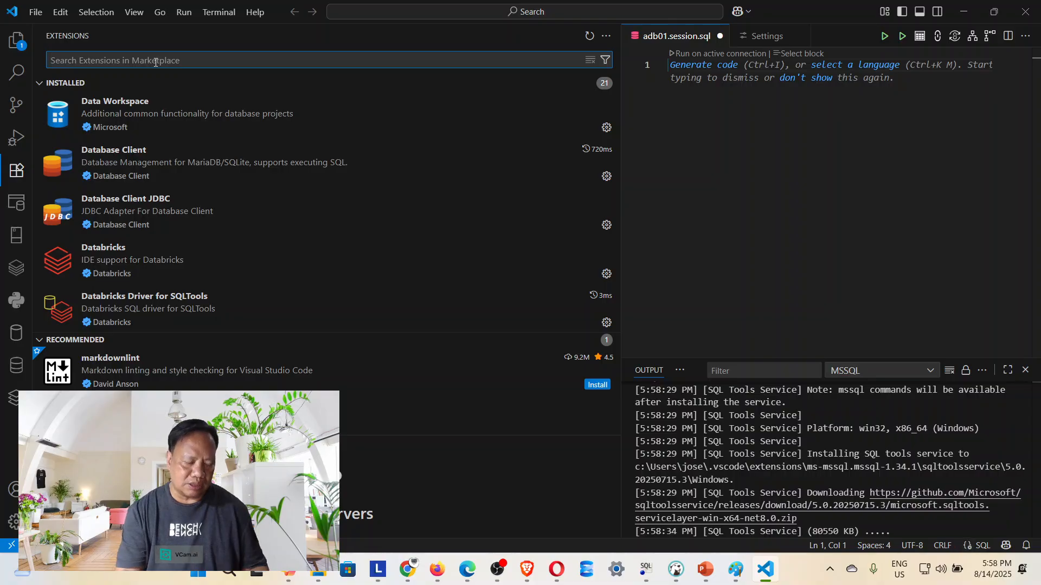
text(data)
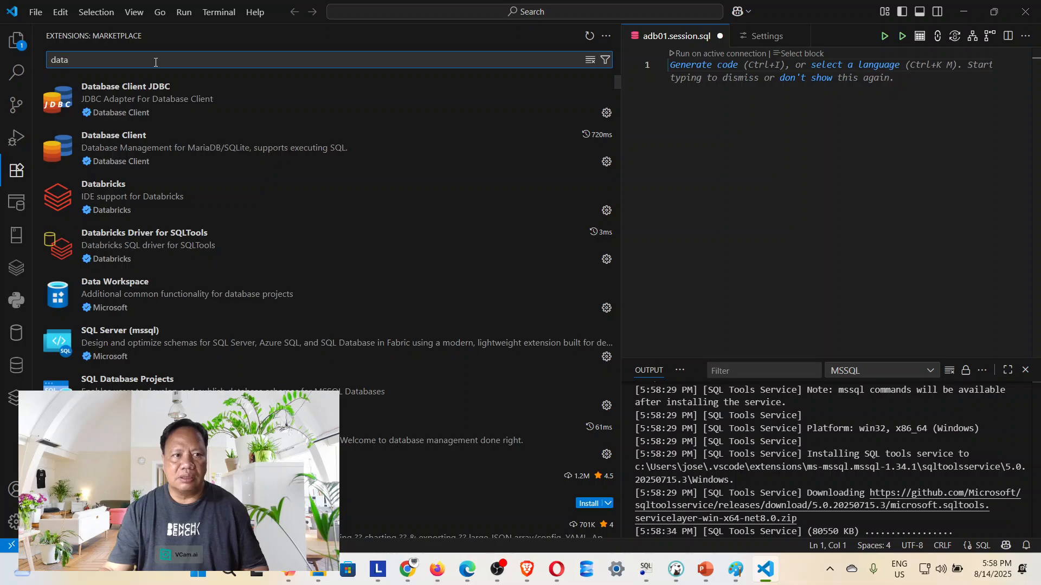
click(179, 196)
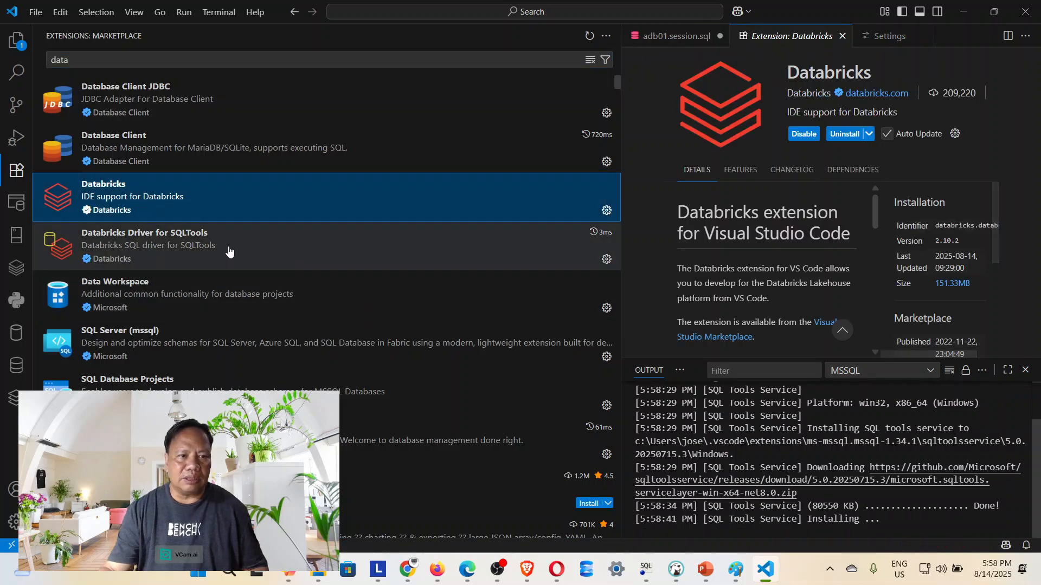
click(229, 251)
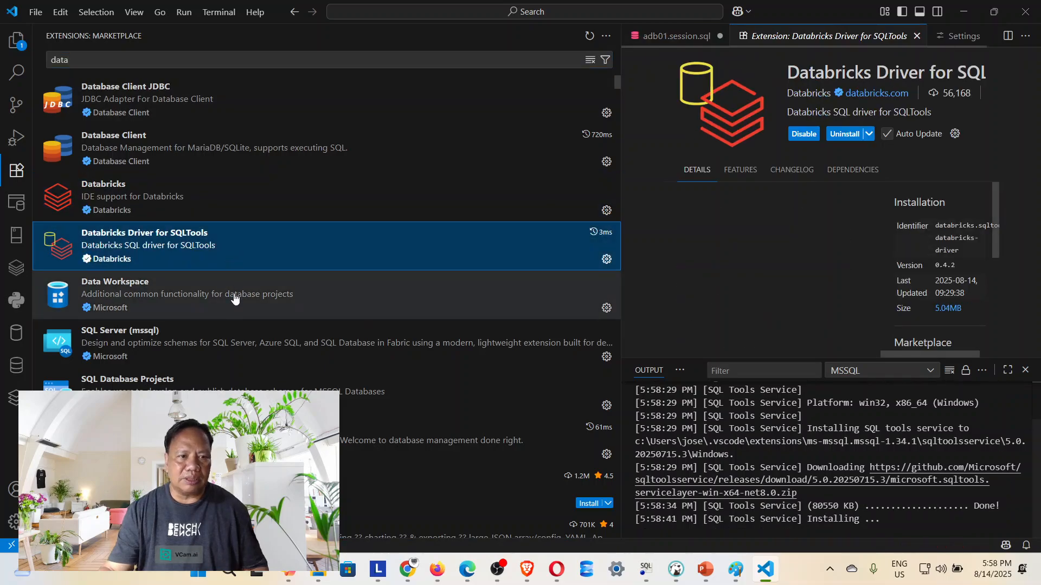
click(229, 198)
click(228, 239)
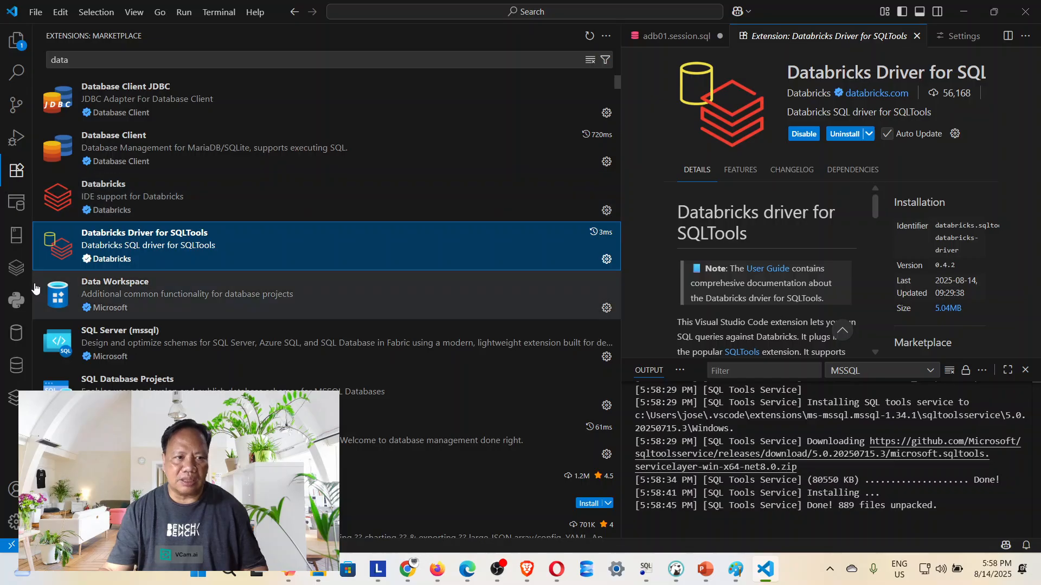
Show the SQLTools connections and connect to adb01
click(17, 268)
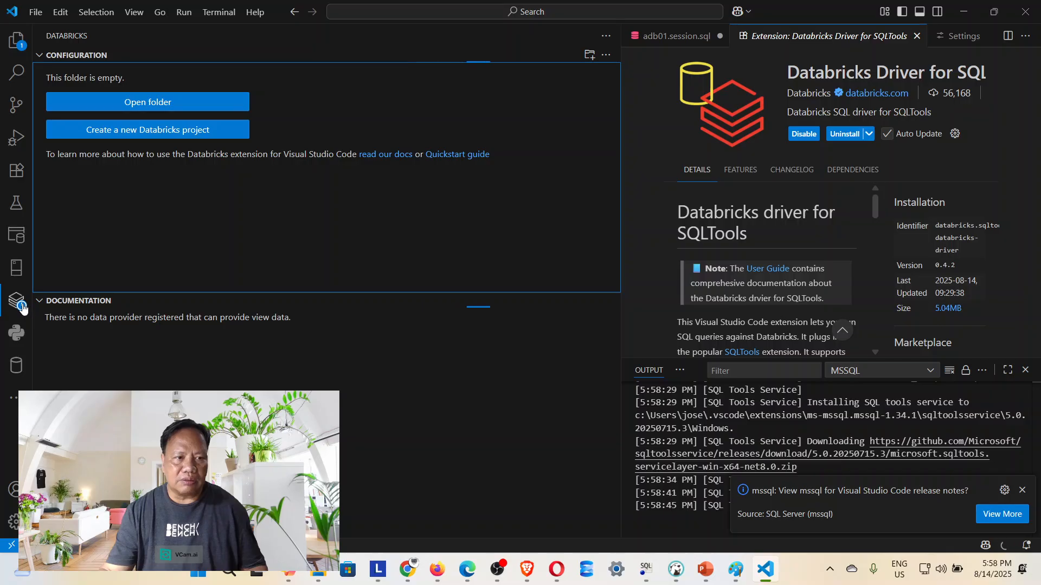
click(17, 370)
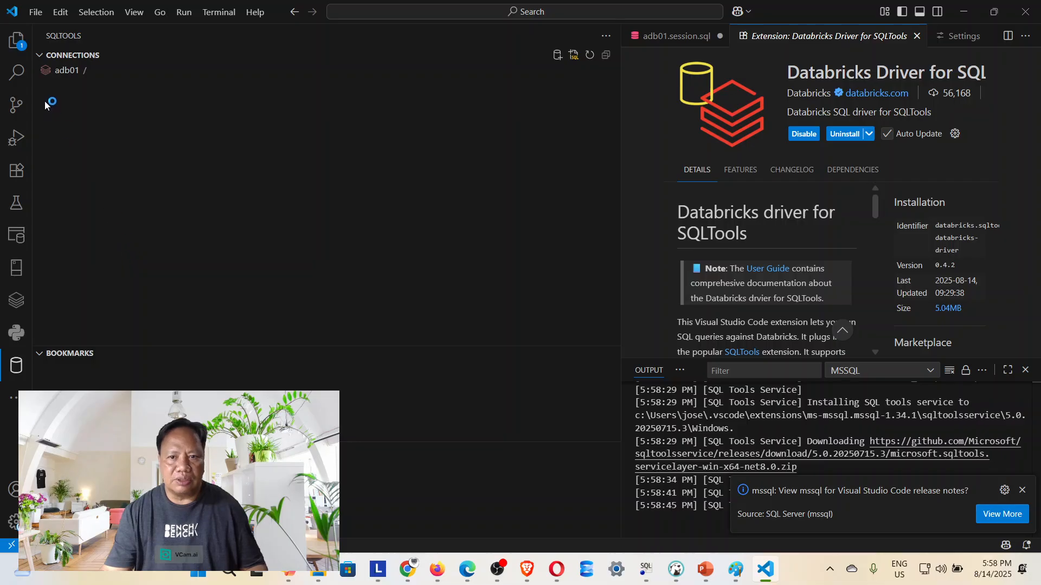
click(52, 75)
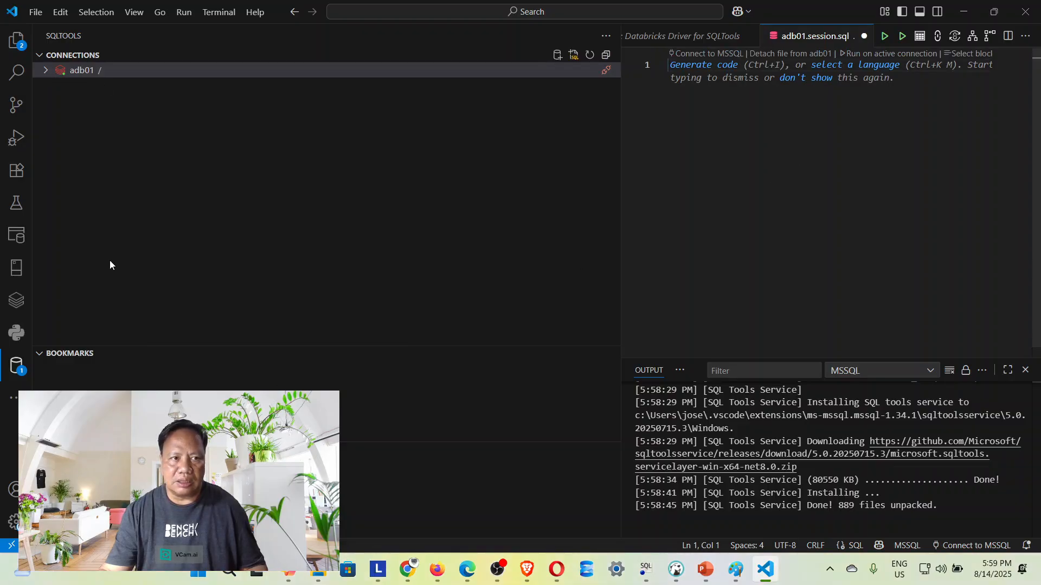
Expand the adb01 connection's global_temp database and look through its Tables and Views folders
click(47, 71)
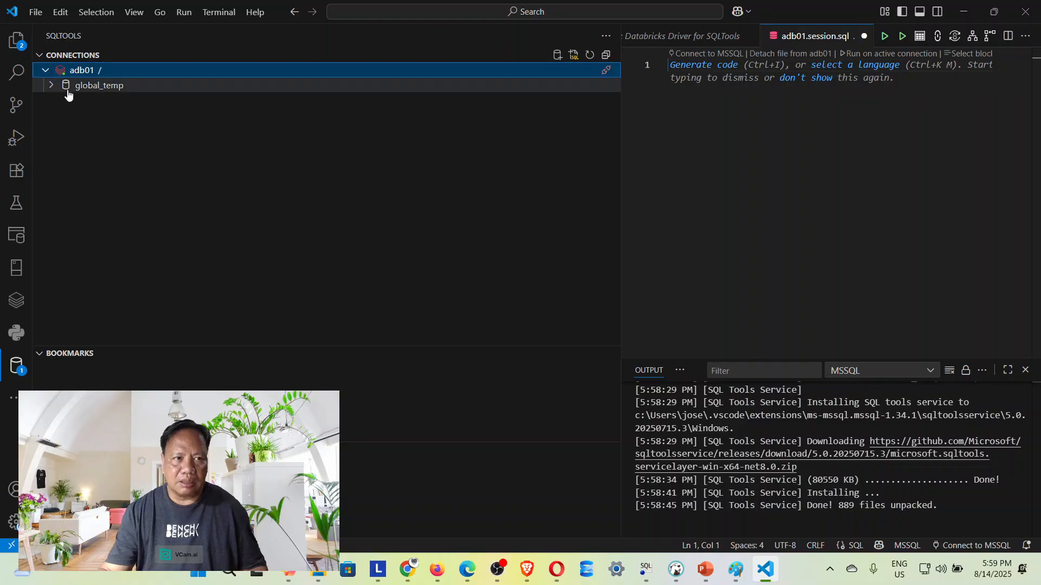
click(52, 89)
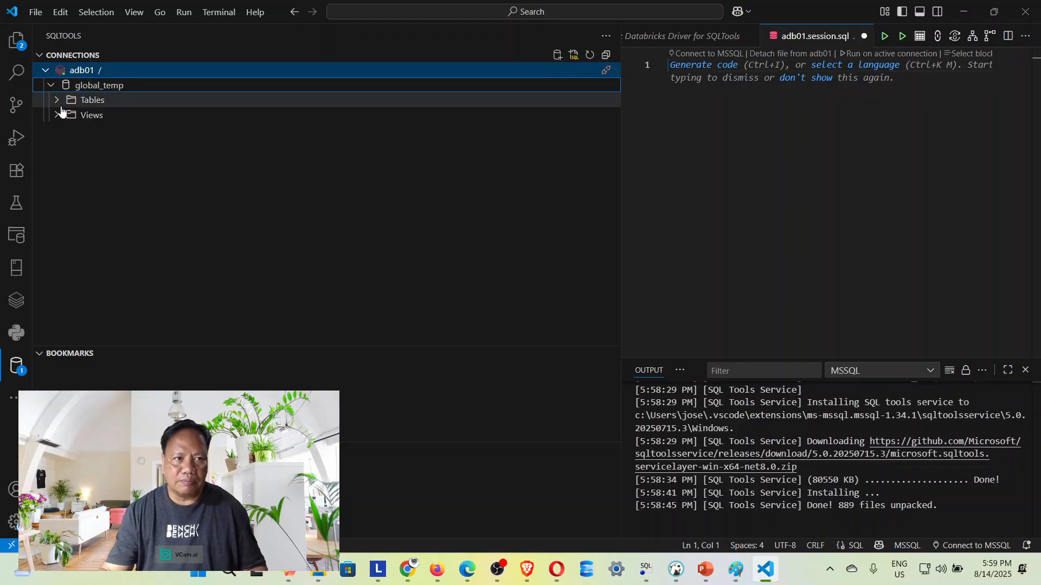
click(59, 103)
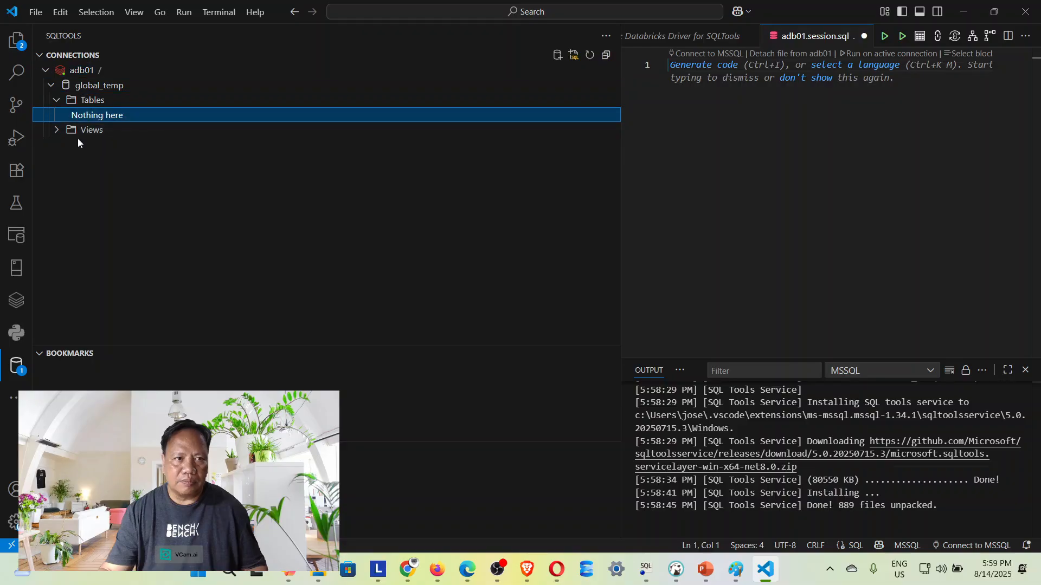
click(77, 131)
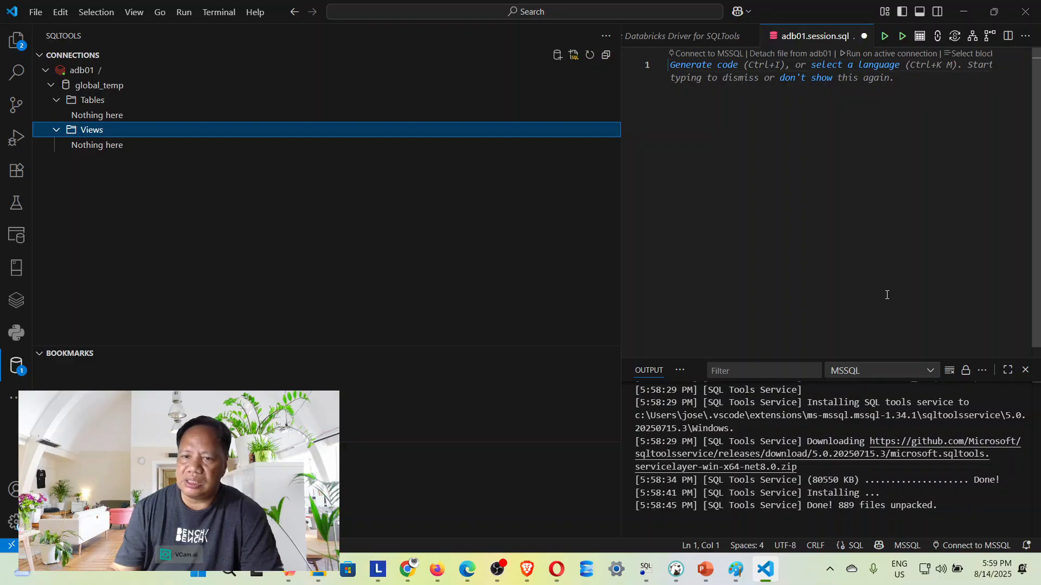
click(645, 294)
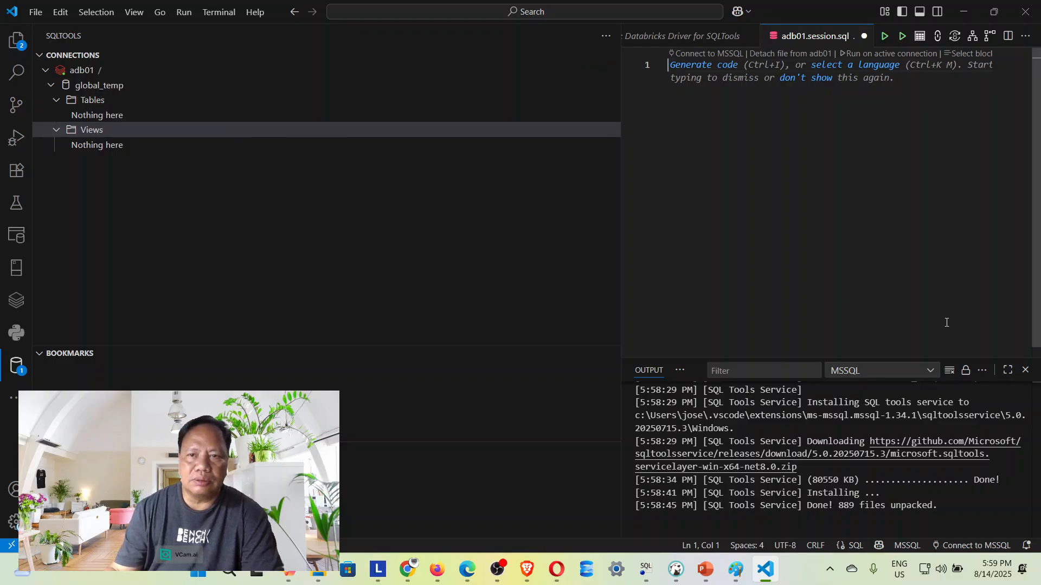
click(75, 71)
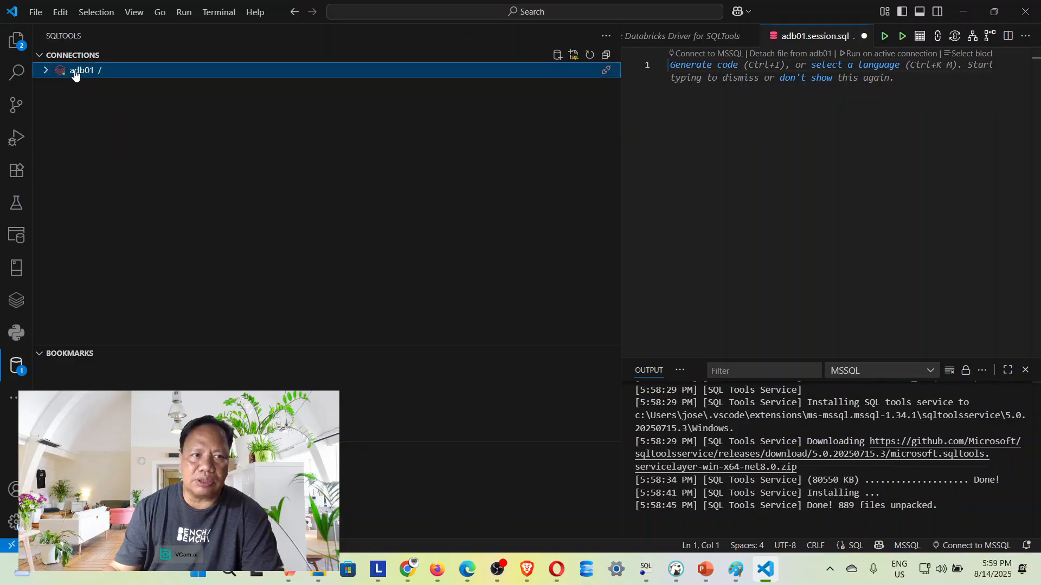
click(82, 56)
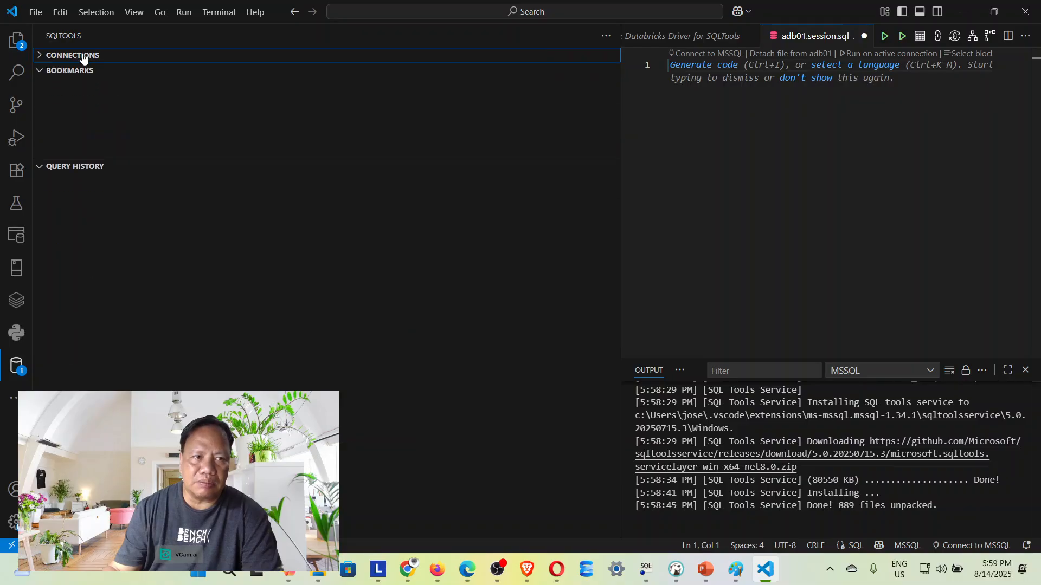
click(83, 56)
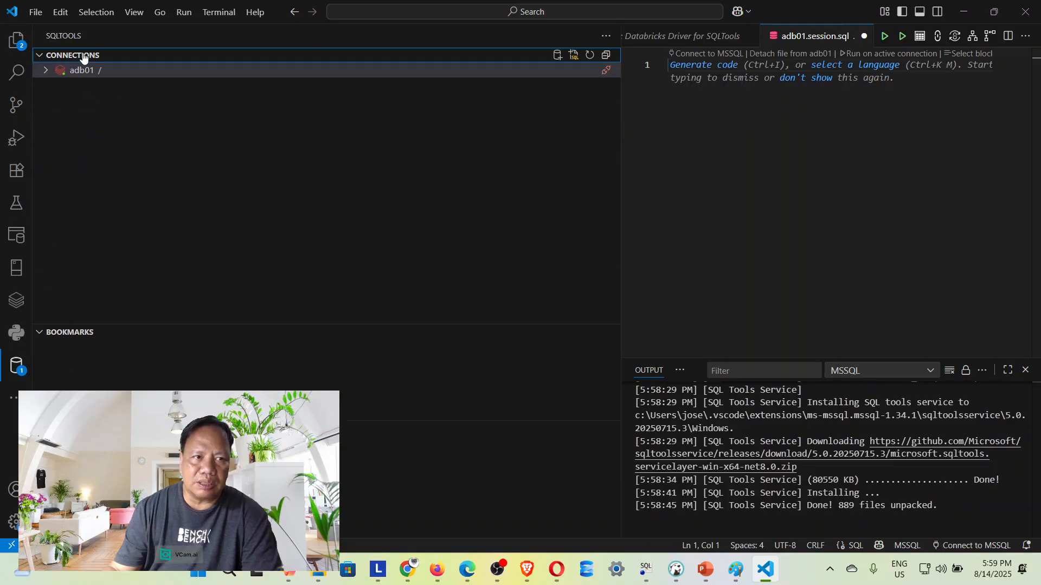
right_click(792, 227)
click(825, 165)
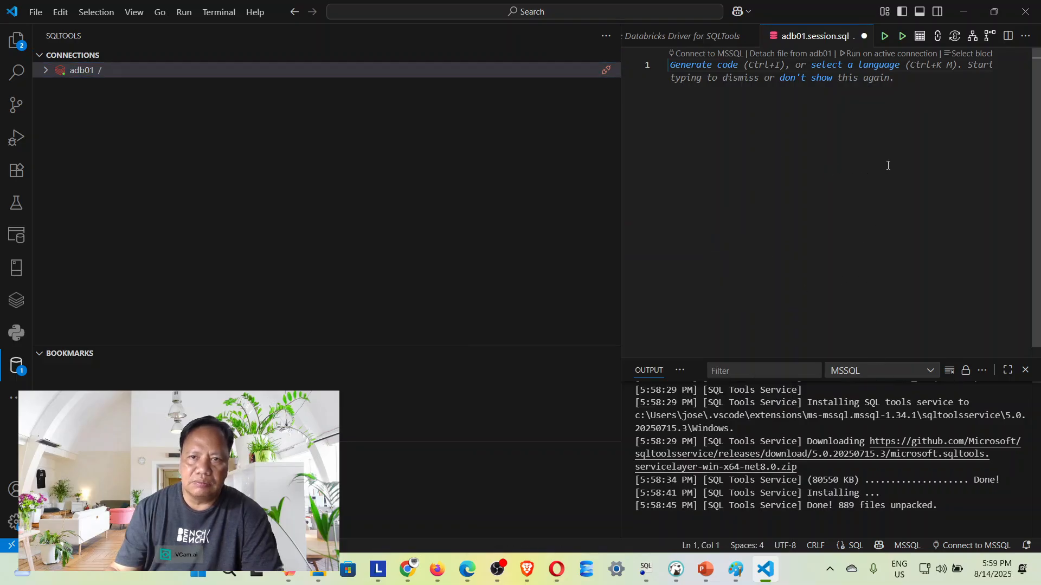
Open the adb01 connection's settings for editing and widen the editor area to review them
click(69, 72)
right_click(69, 72)
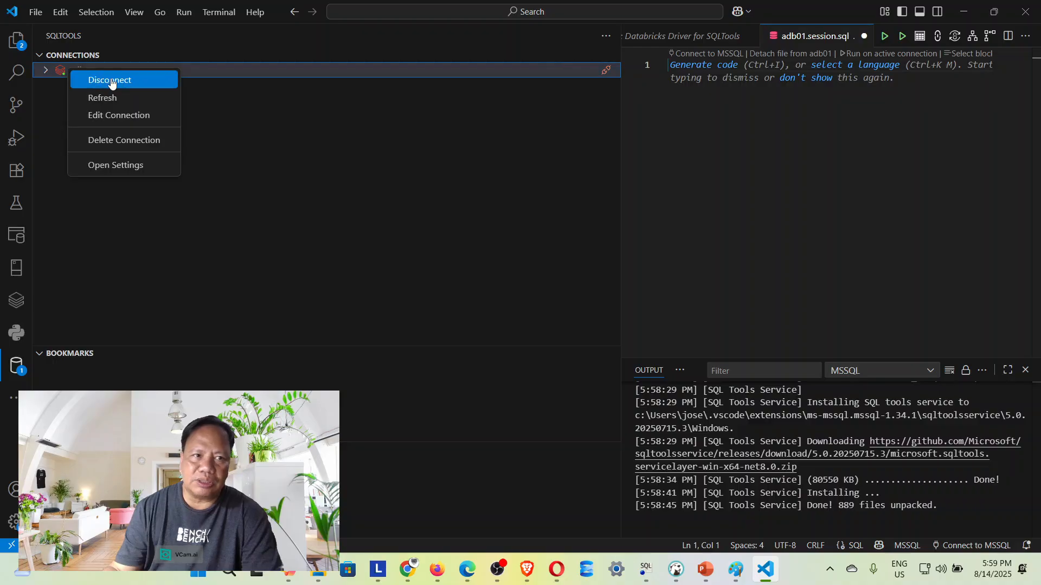
click(121, 115)
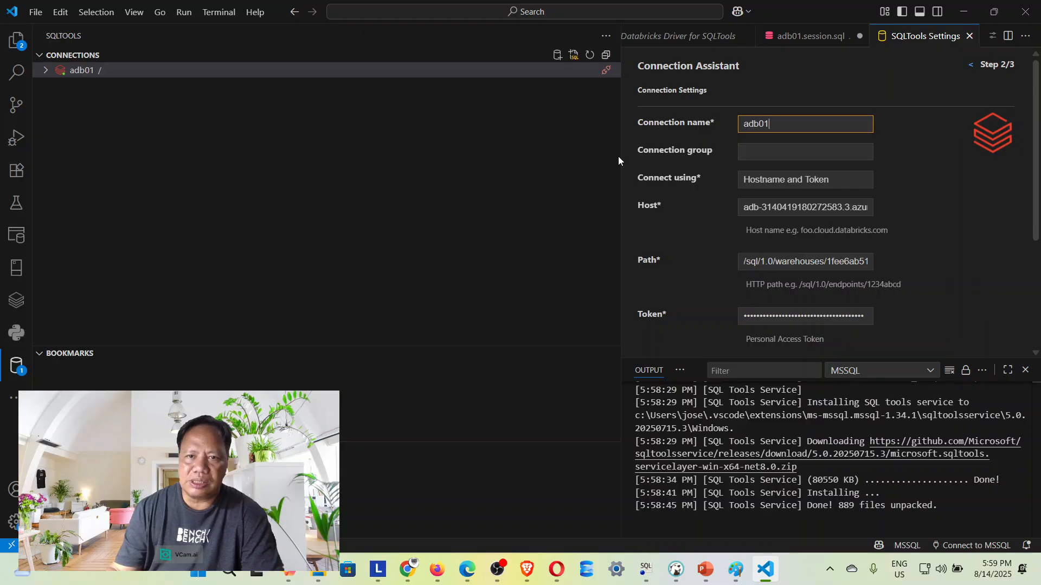
drag(621, 155, 337, 174)
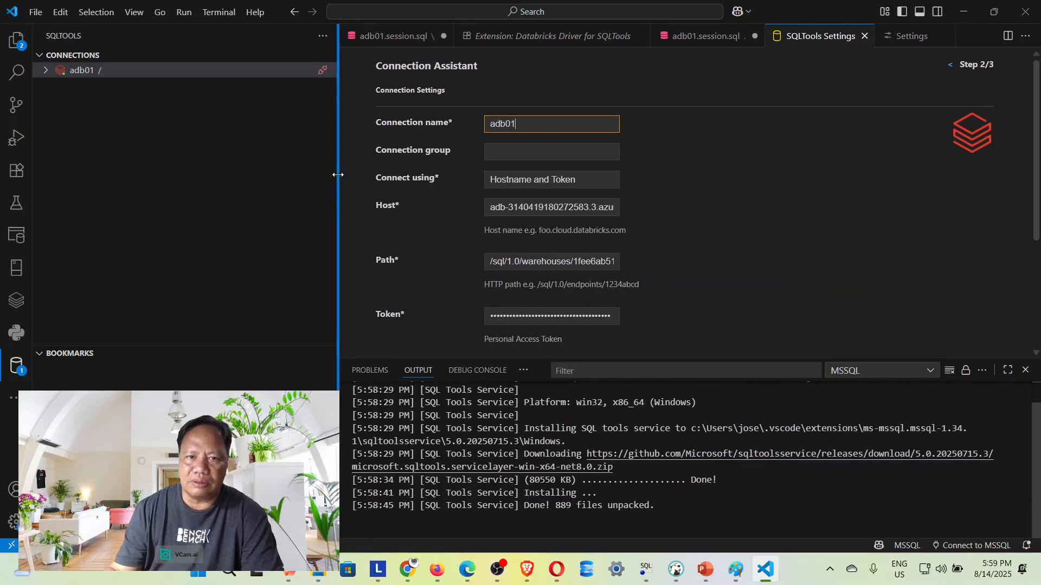
click(568, 181)
click(760, 253)
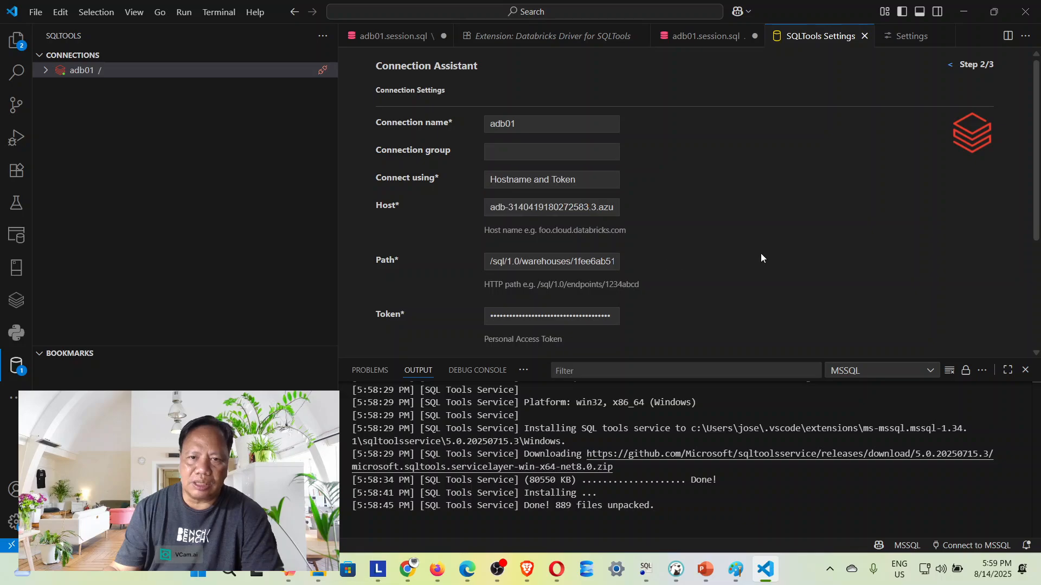
Focus the connection's Host field, switch to Chrome and dismiss the JDBC connector pane to view the warehouse's server hostname and HTTP path
click(508, 210)
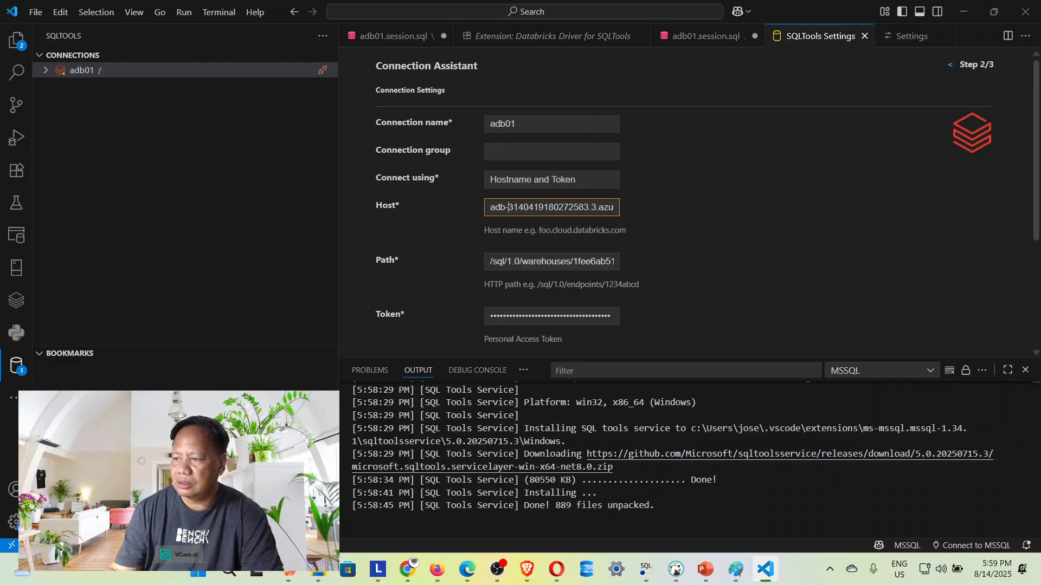
key(alt+Tab)
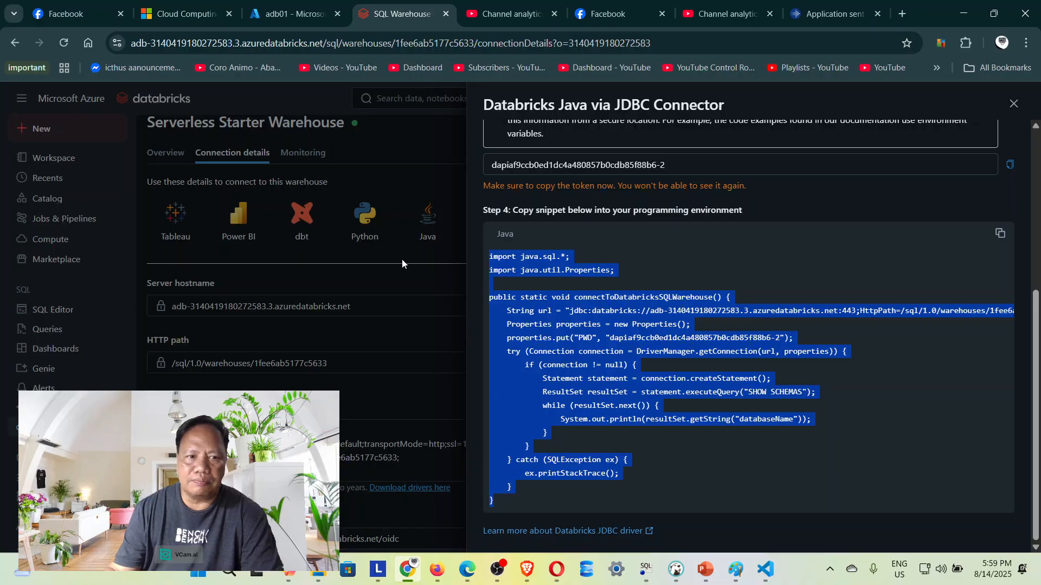
click(402, 259)
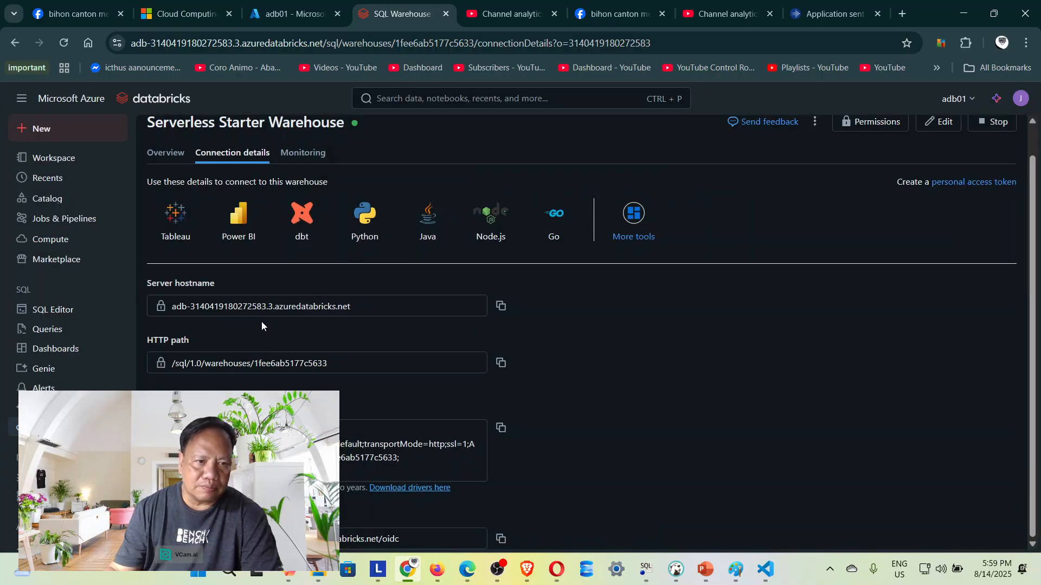
Look over the warehouse's connection details, from the server hostname and HTTP path down to the remaining connection URLs
scroll(262, 323, up, 1)
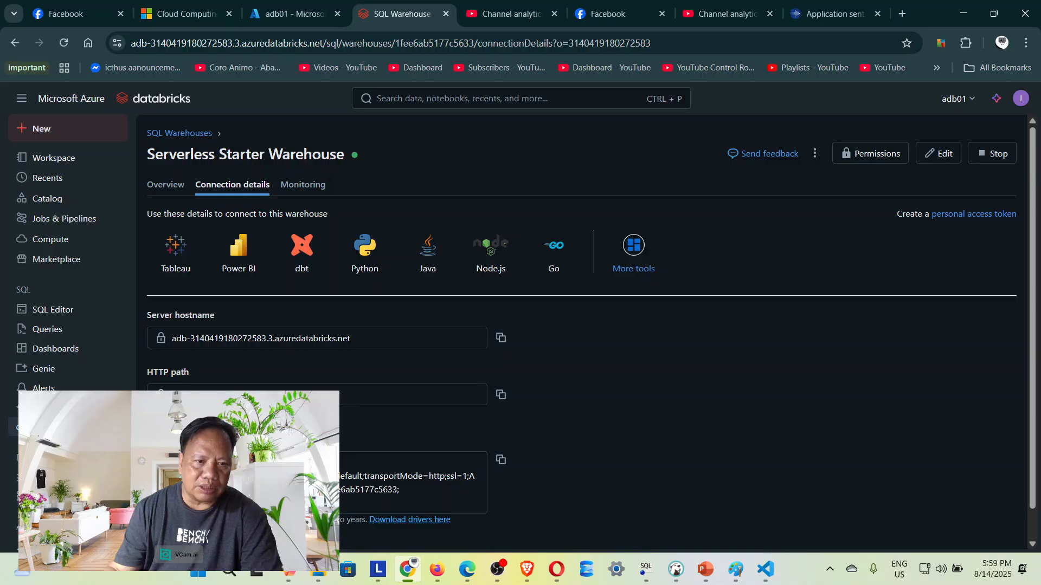
scroll(244, 482, down, 1)
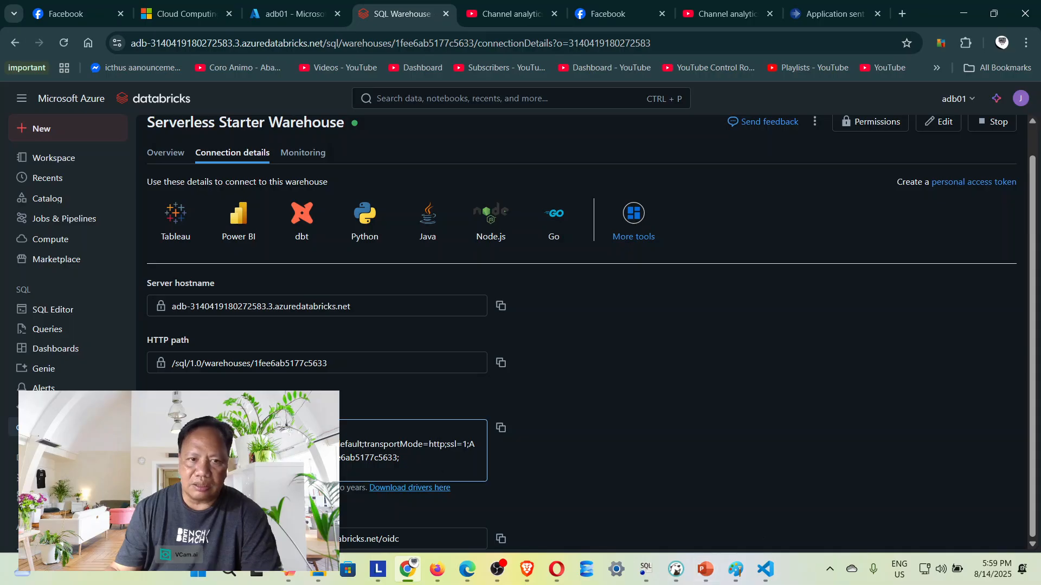
mouse_move(661, 574)
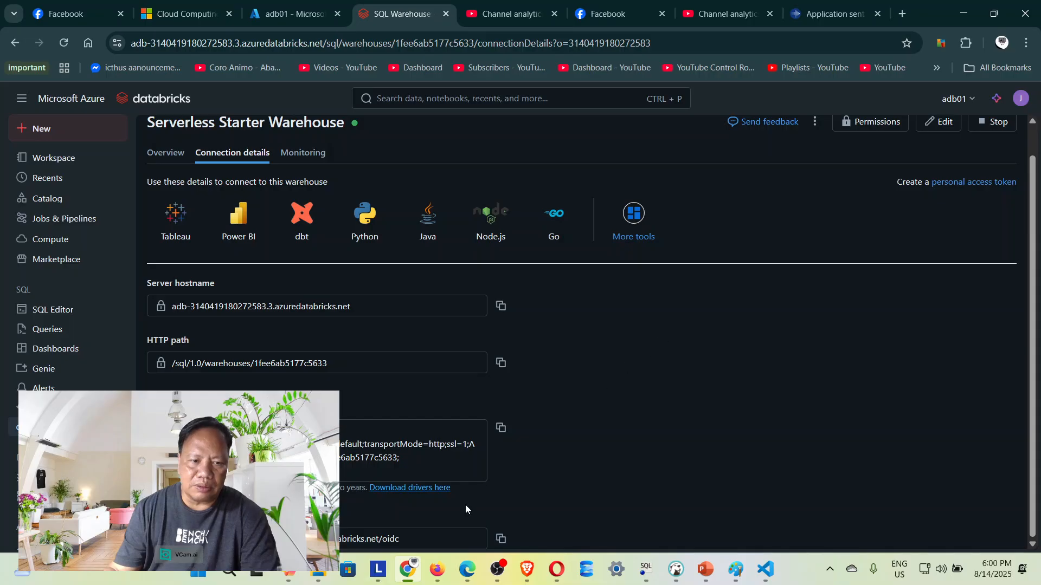
scroll(421, 457, up, 1)
scroll(463, 477, down, 1)
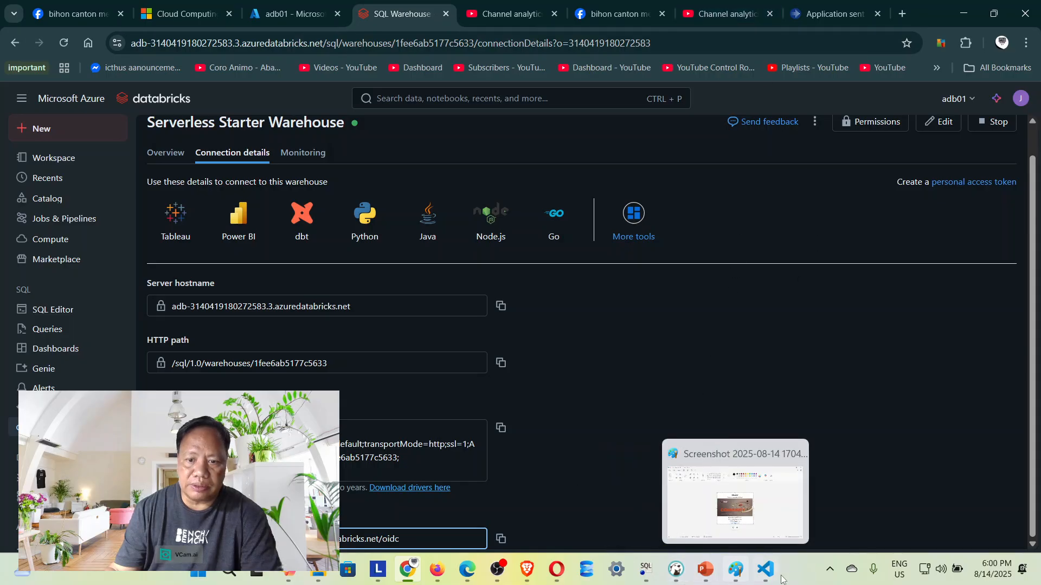
Switch to VS Code, review the adb01 connection's Path, Token, Catalog, Schema and record limit settings, and show the adb01.session.sql editor
click(764, 570)
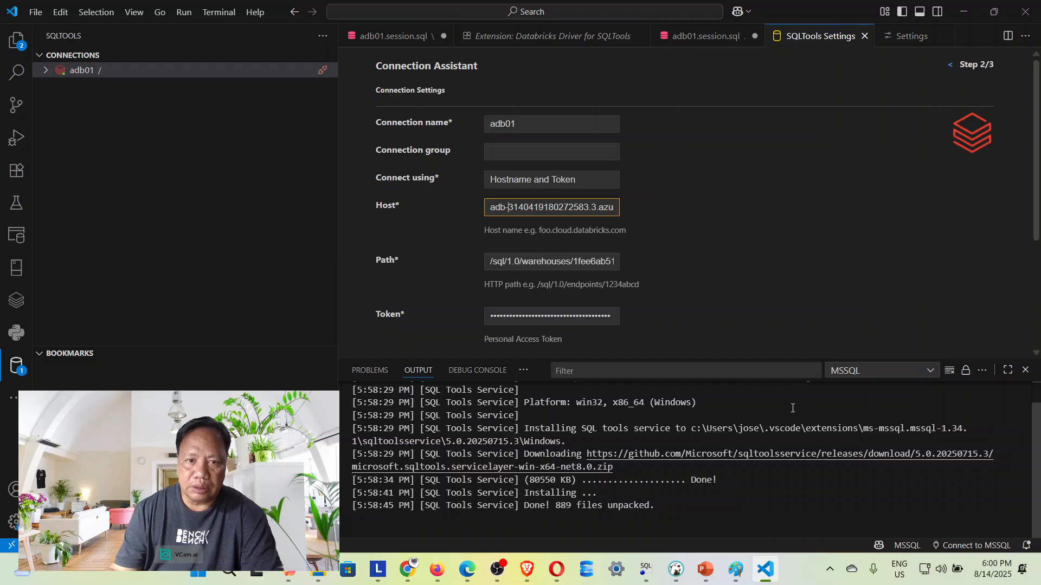
scroll(753, 311, down, 3)
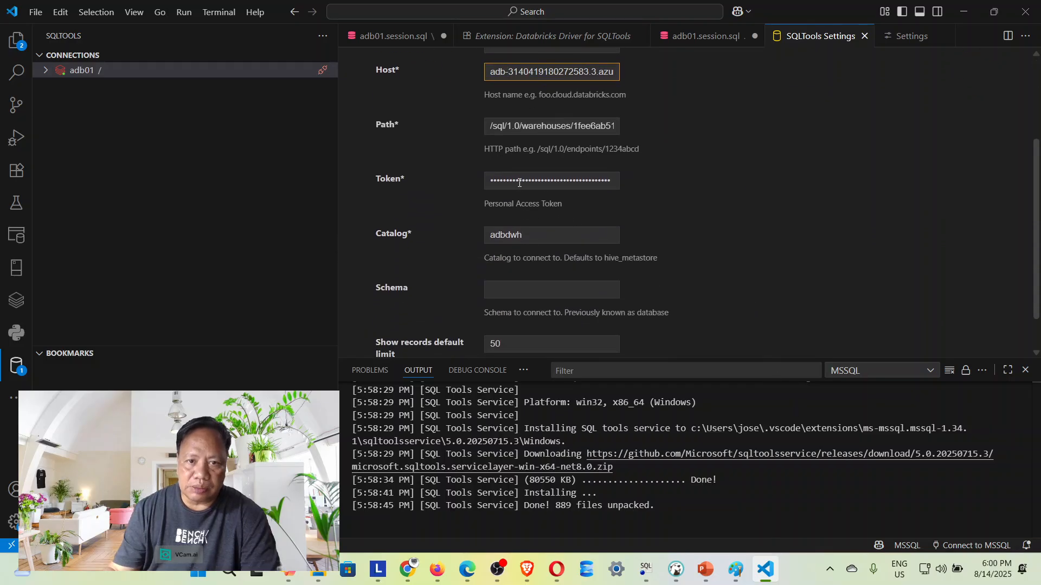
scroll(633, 296, down, 1)
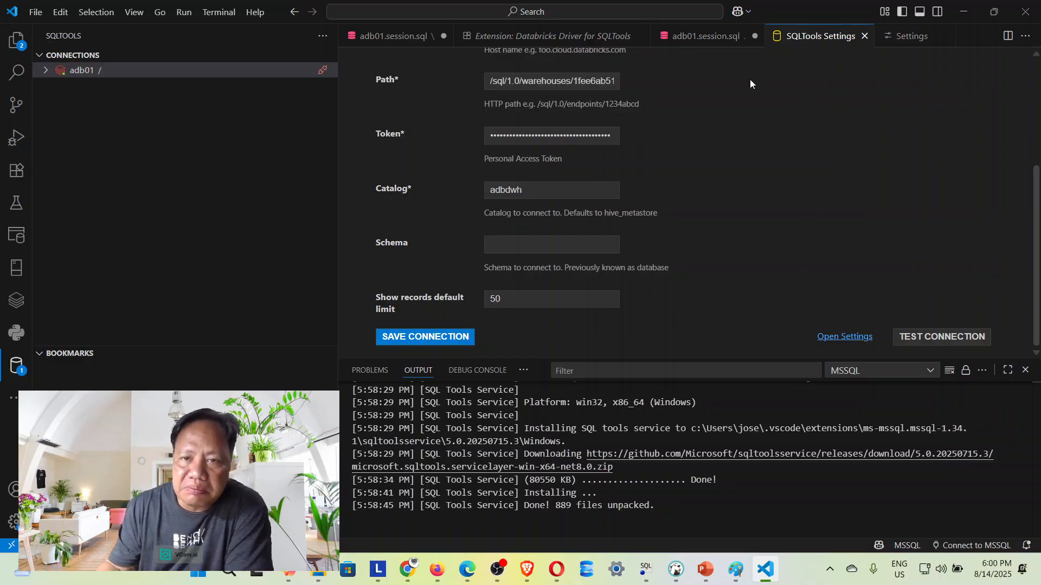
click(719, 46)
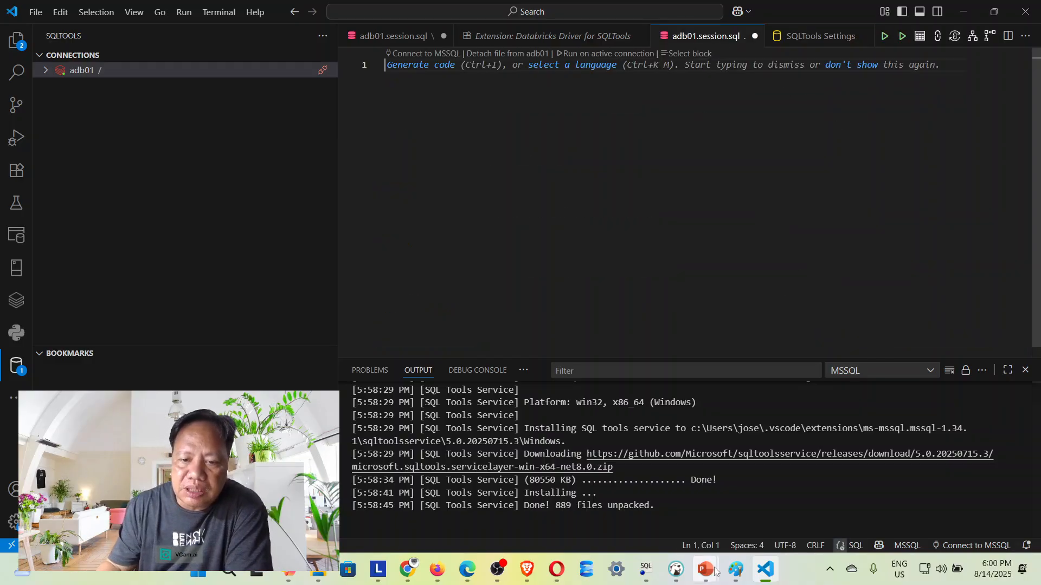
Switch to DBeaver, expand the Azure Databricks connection, and collapse adbdwh's Tables folder and the default schema under adb01
click(679, 573)
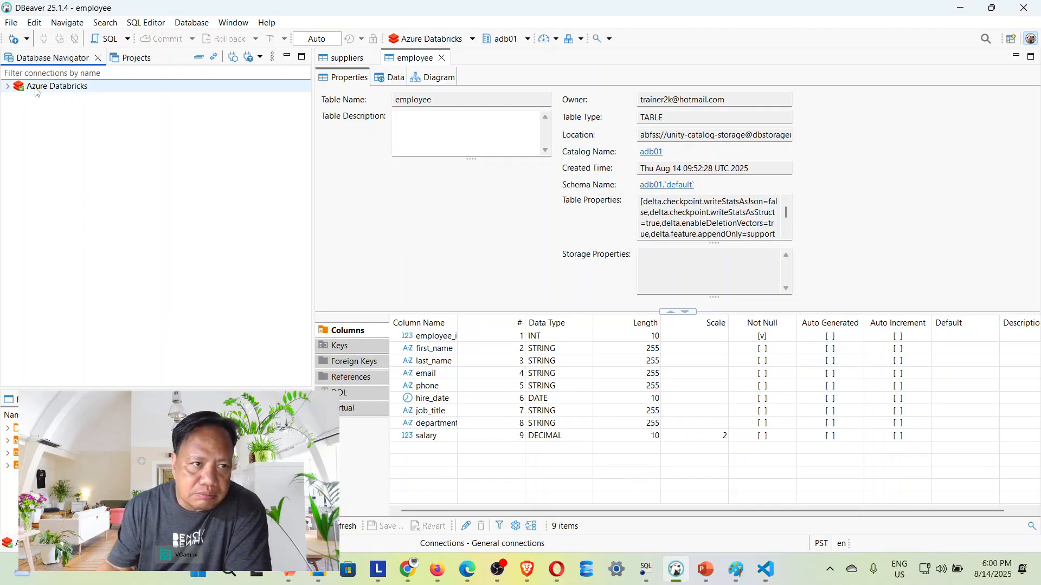
click(8, 87)
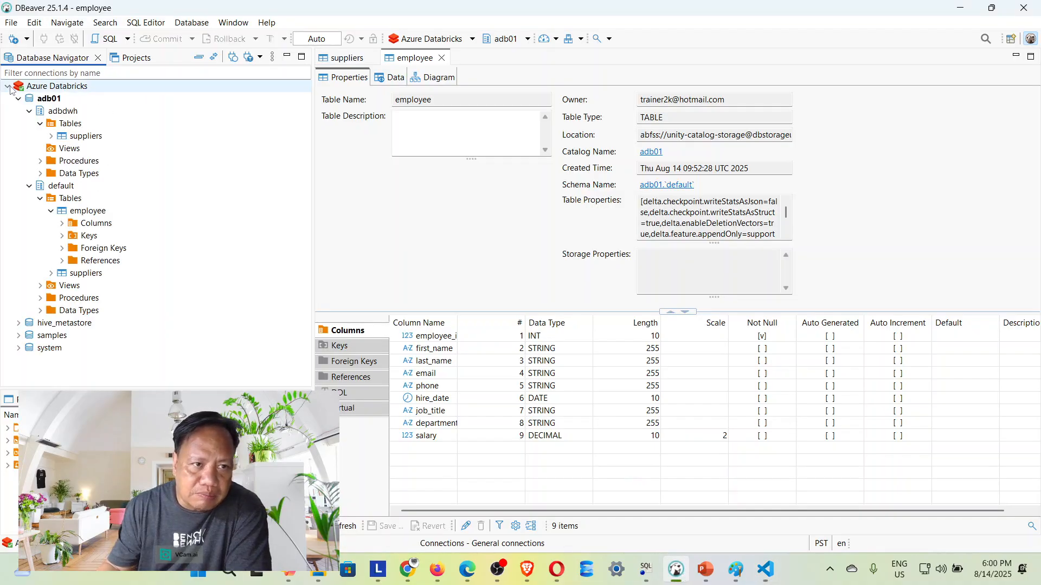
click(55, 101)
click(40, 123)
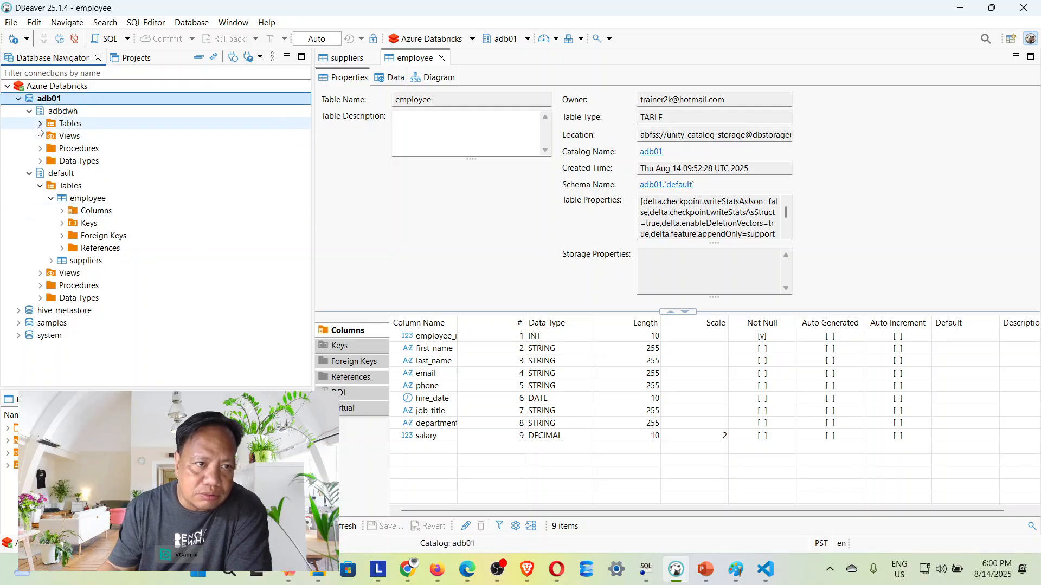
click(29, 174)
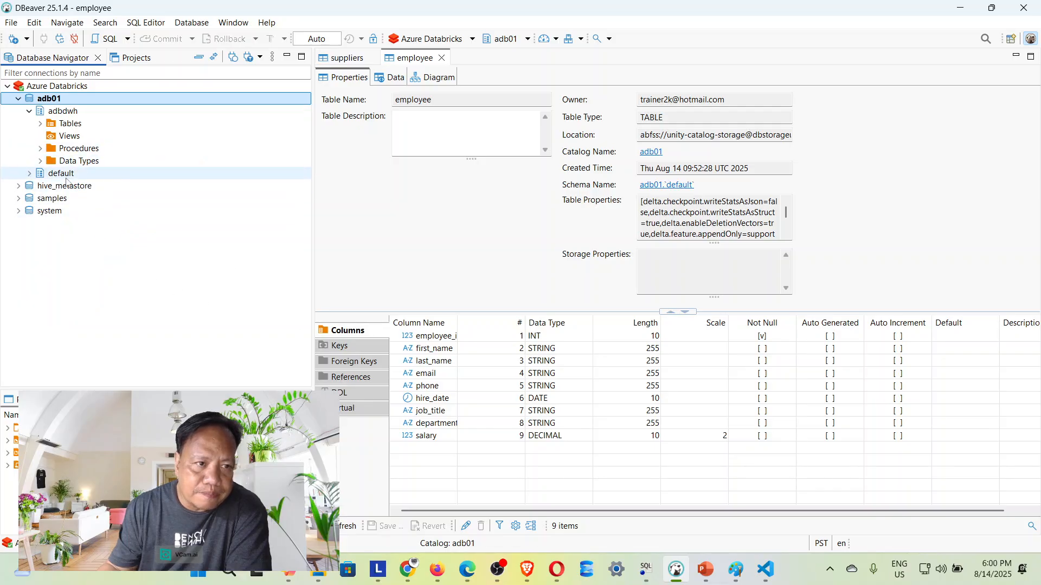
Expand the hive_metastore catalog's default schema and look at its Tables and Views folders
click(19, 186)
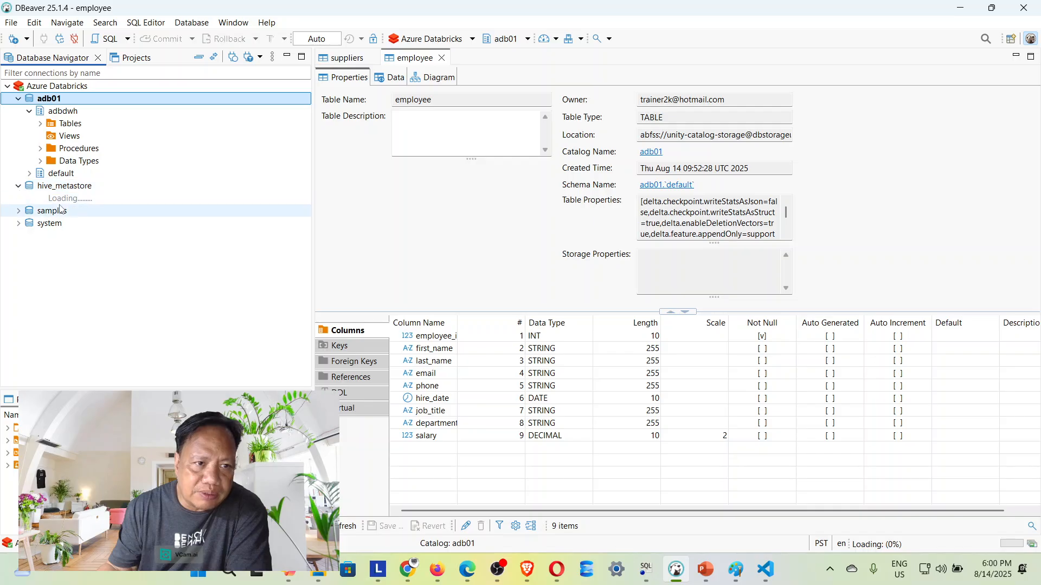
click(30, 199)
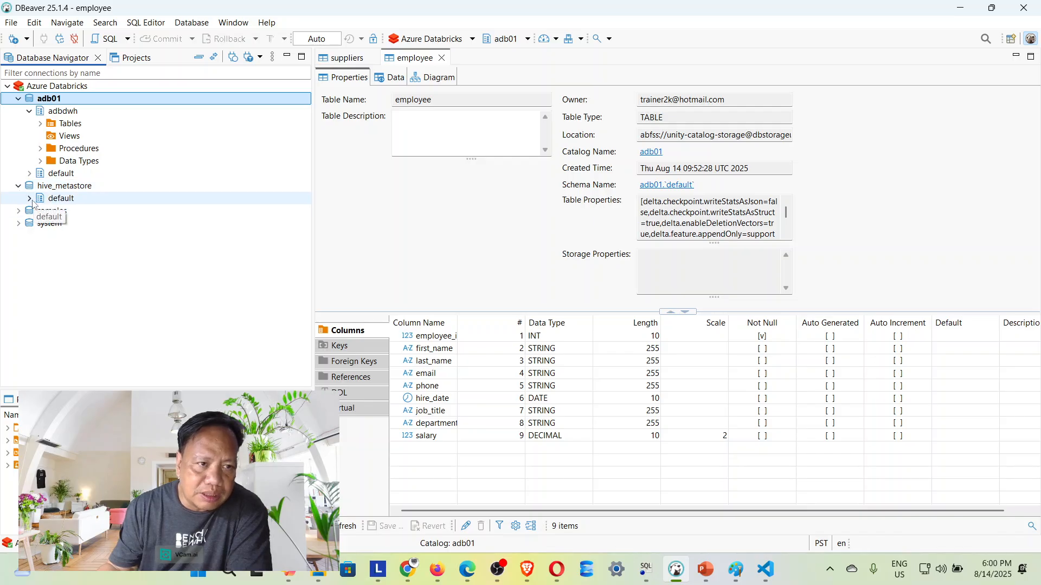
click(42, 212)
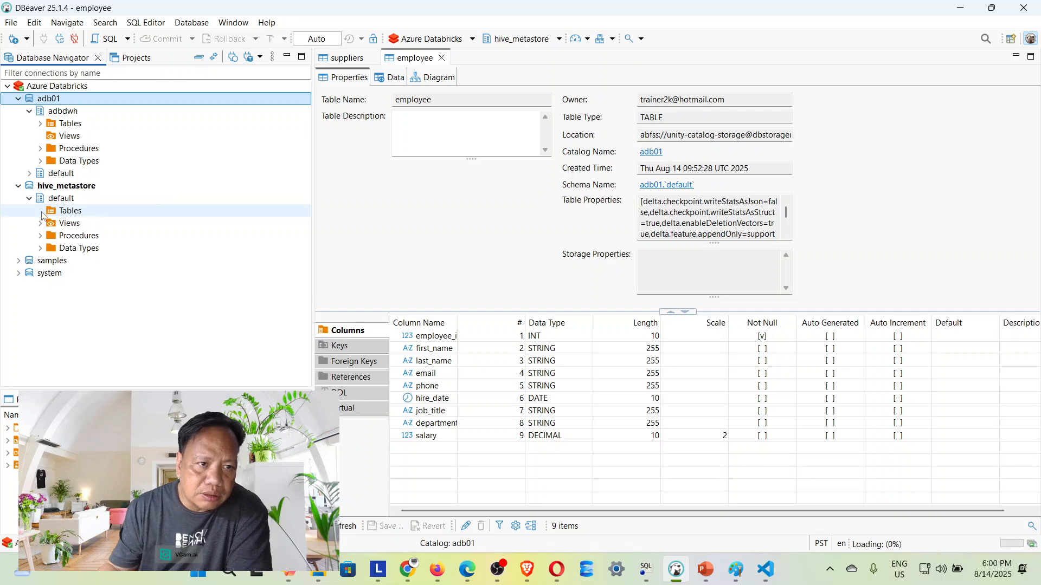
click(60, 212)
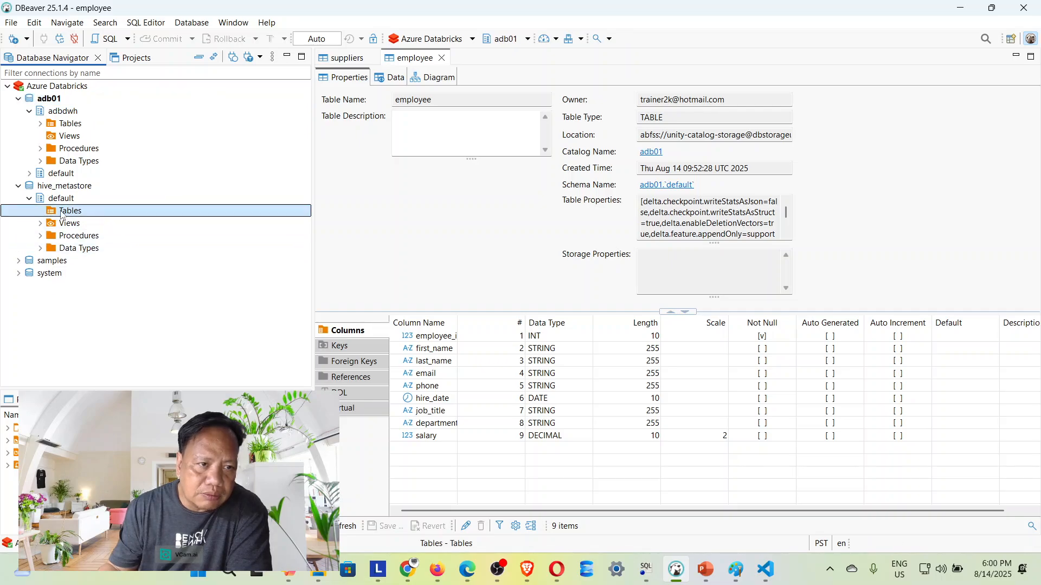
click(76, 224)
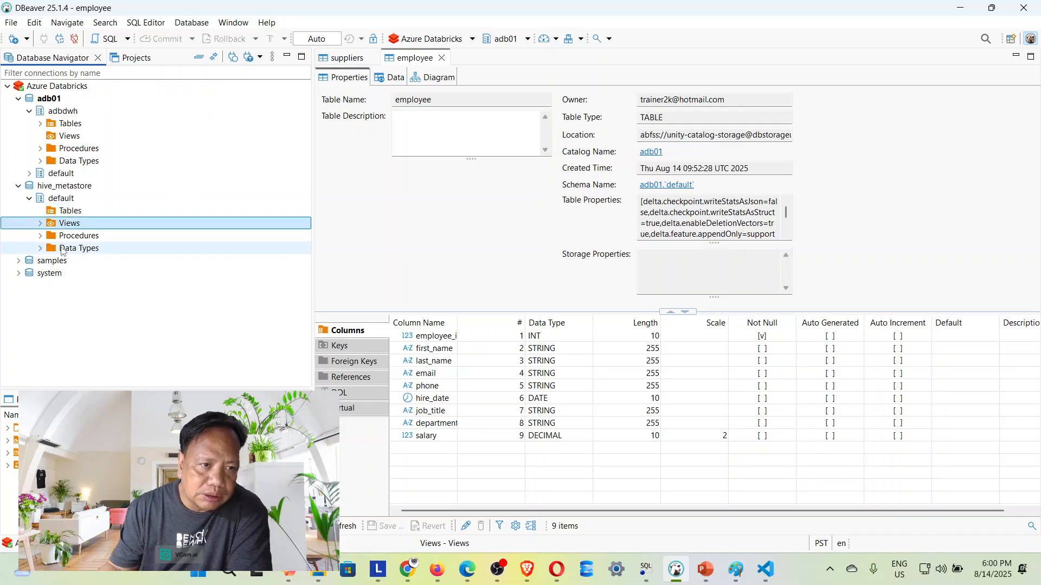
Expand the samples and system catalogs to view their schemas, and show the available database commands
click(19, 261)
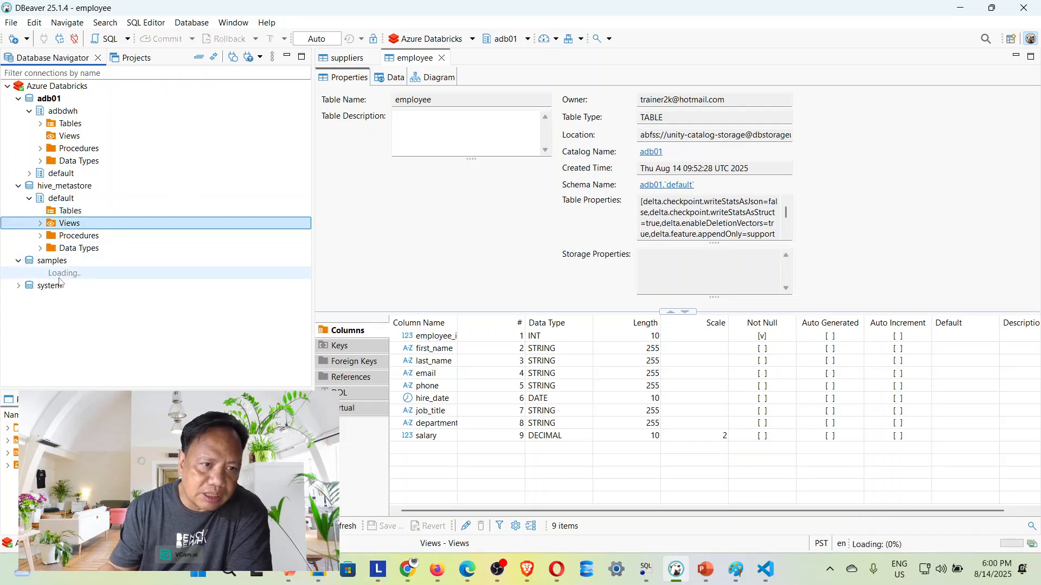
click(75, 274)
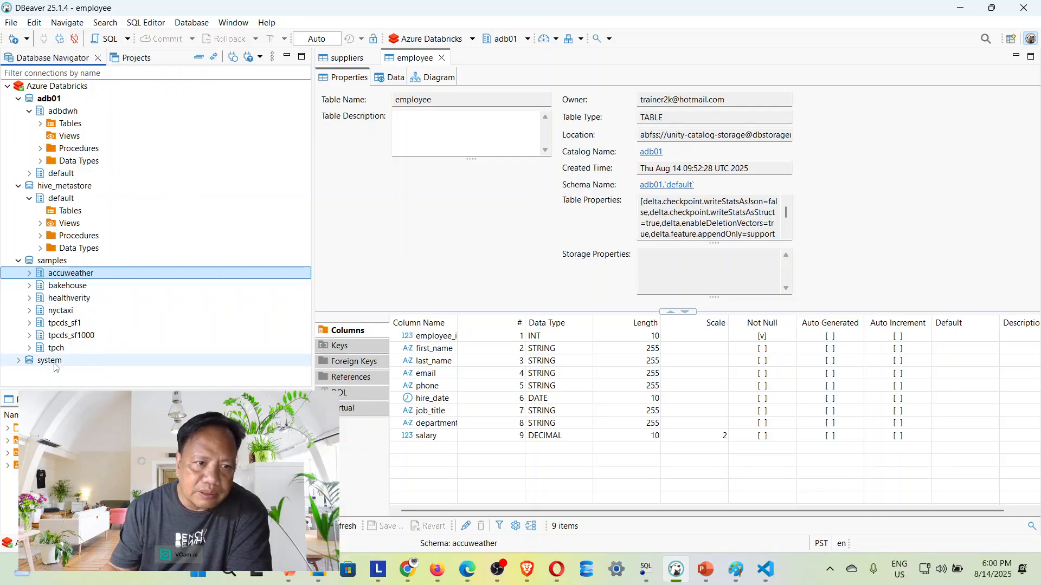
click(18, 361)
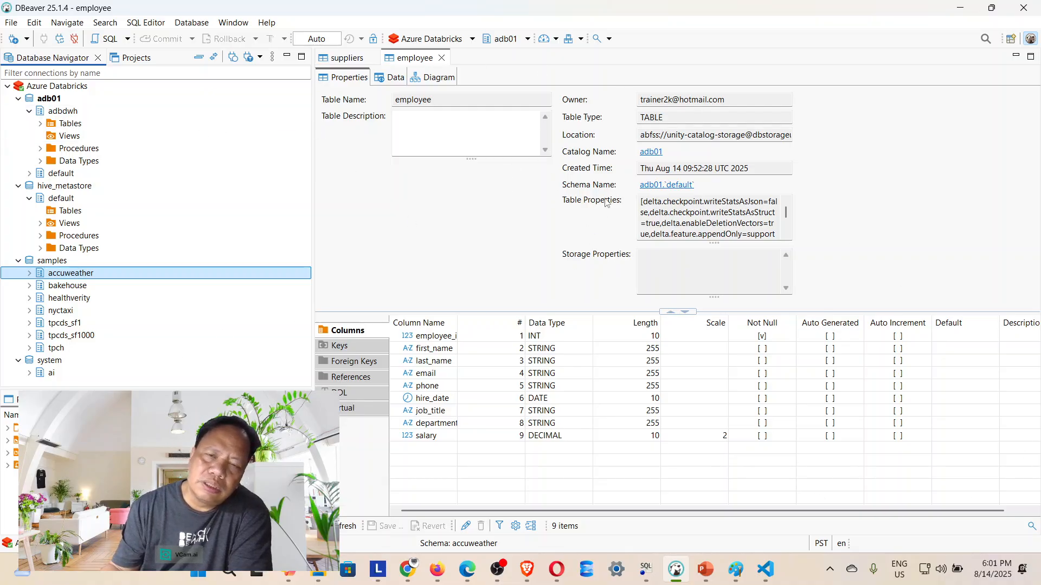
click(192, 23)
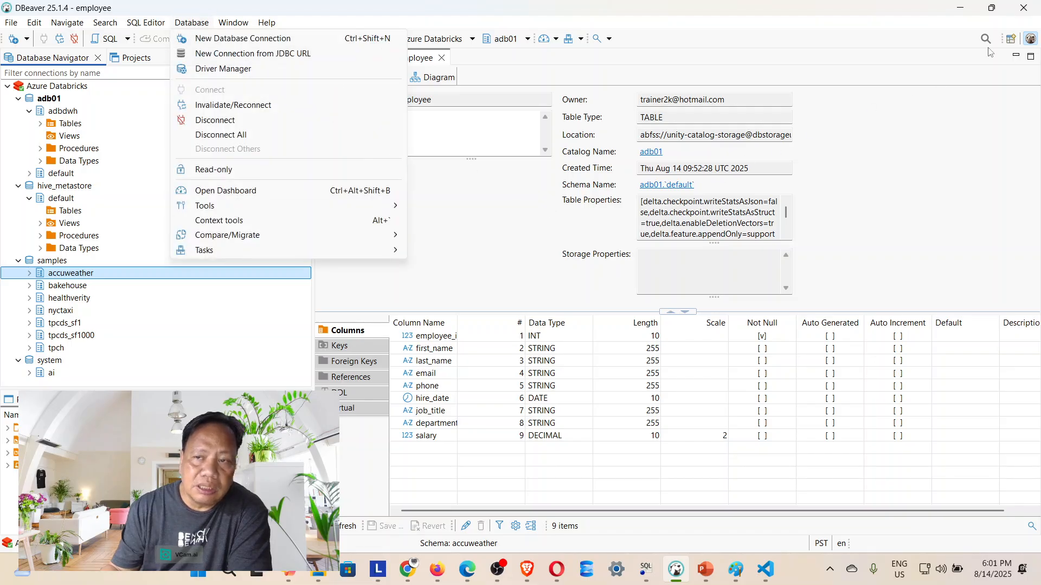
Switch to the "connecting dbtools to azure databricks" presentation in PowerPoint and show the Donate and Support slide
click(700, 567)
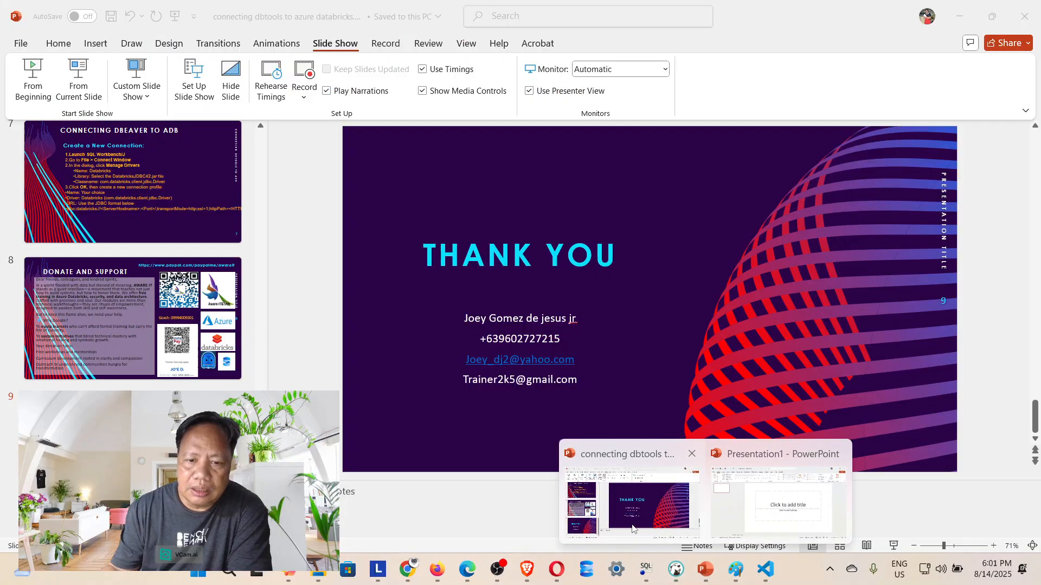
click(628, 490)
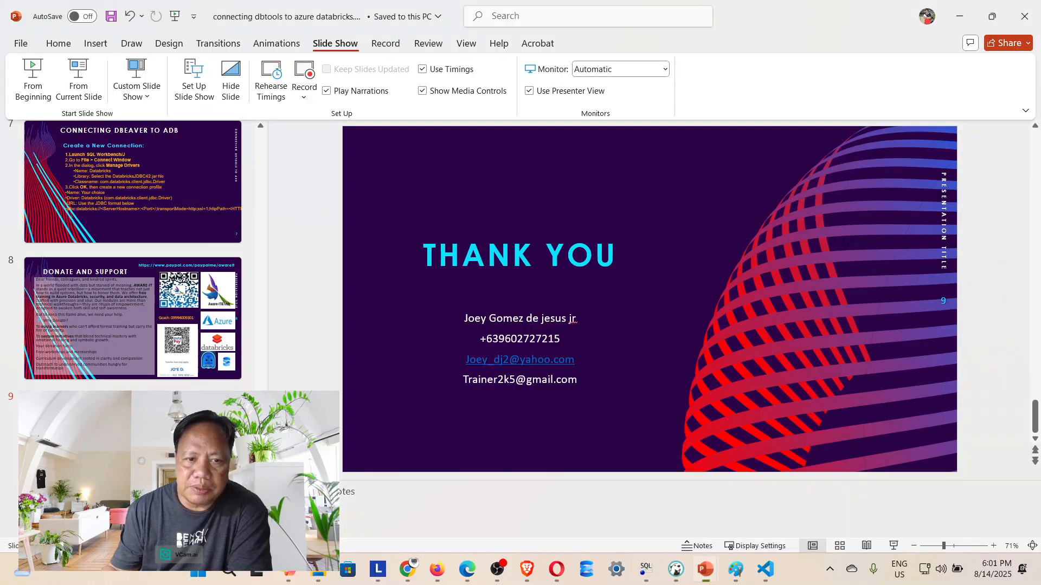
click(47, 302)
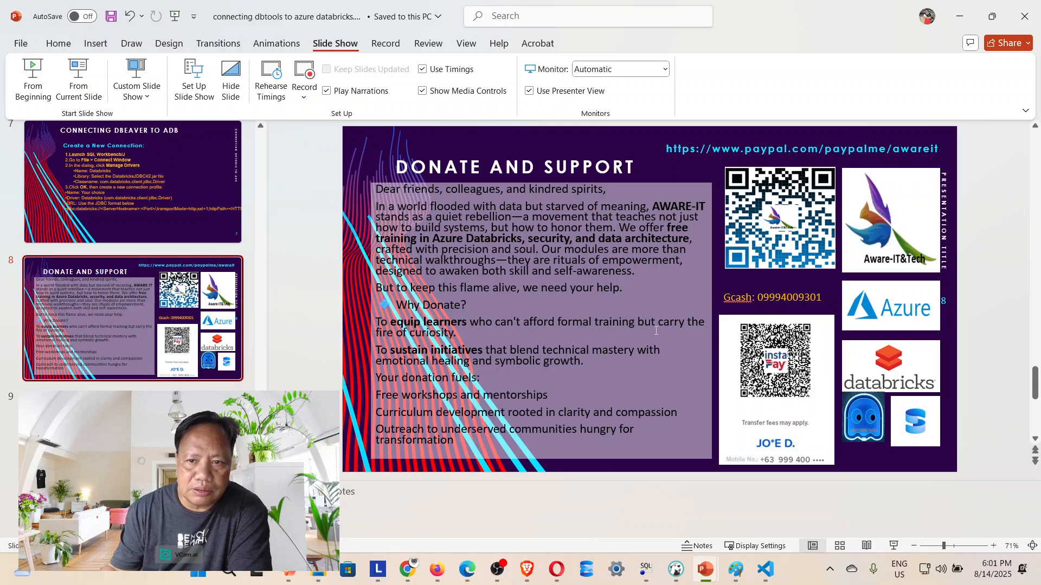